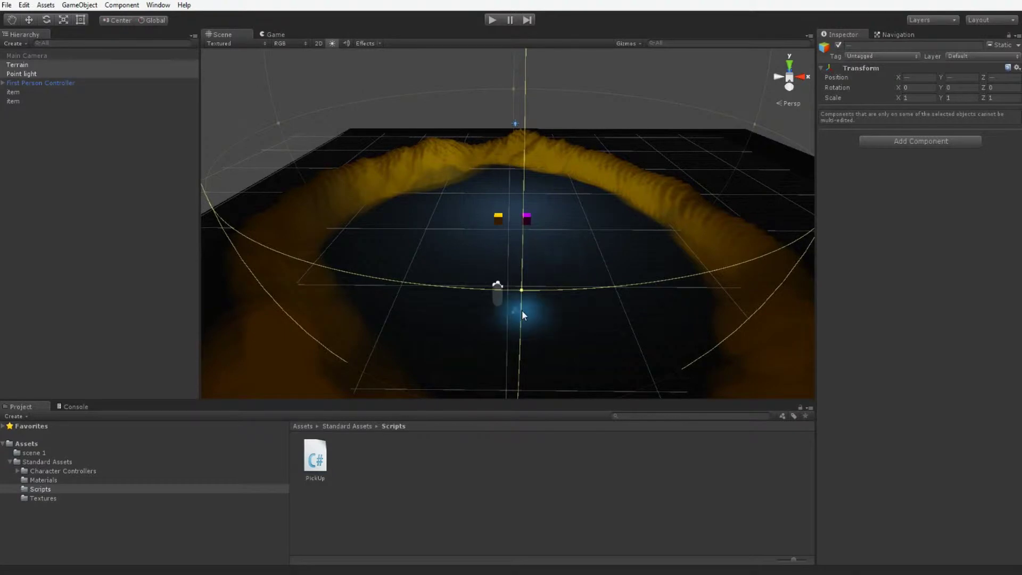
Play-test the scene, walking the player into the orange and purple cubes, then stop
{"action": "left_click_drag", "start_coordinate": [539, 286], "coordinate": [188, 245], "text": "alt"}
{"action": "left_click_drag", "start_coordinate": [558, 229], "coordinate": [547, 278], "text": "alt"}
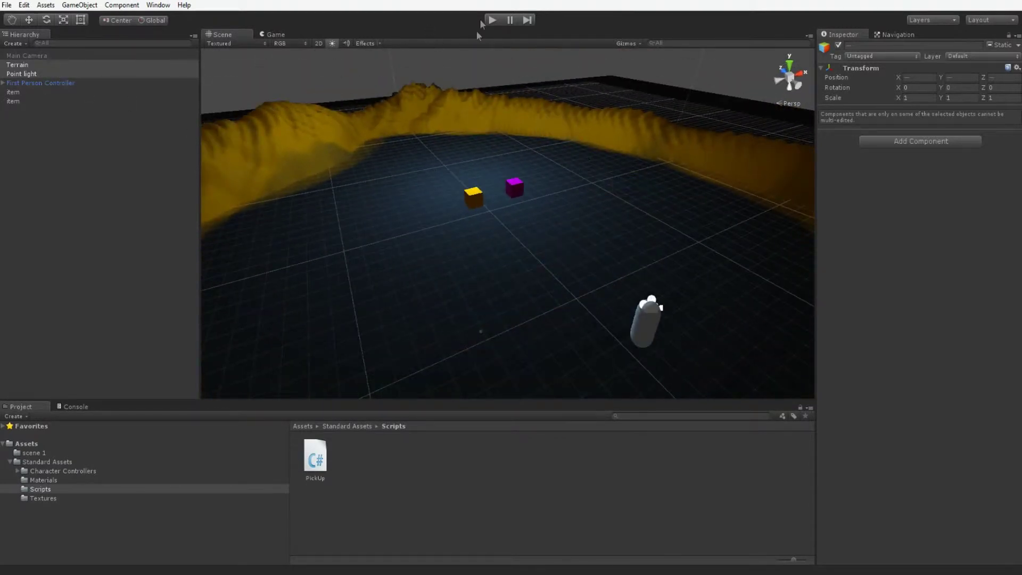
{"action": "left_click", "coordinate": [493, 21]}
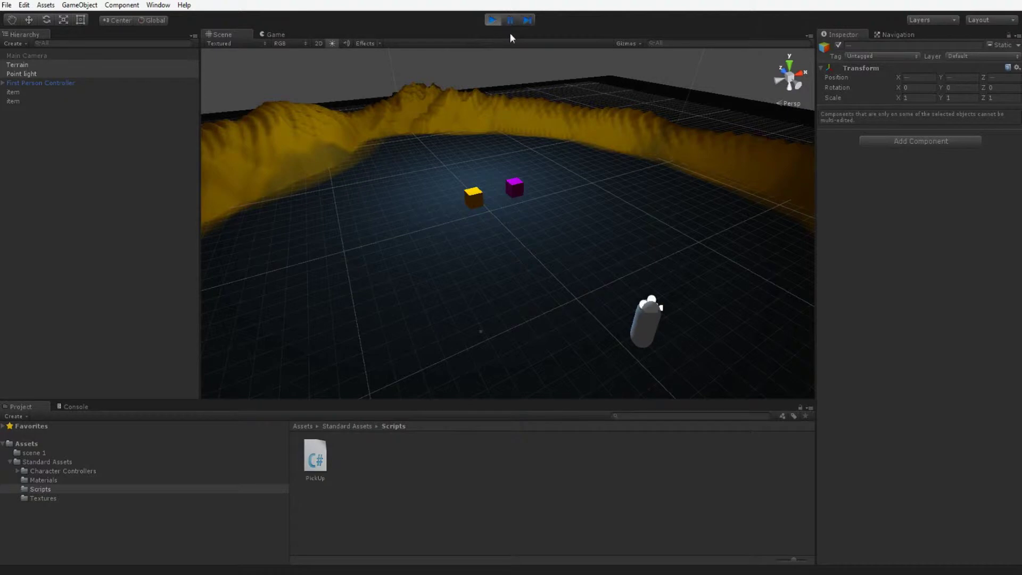
{"action": "key", "text": "w"}
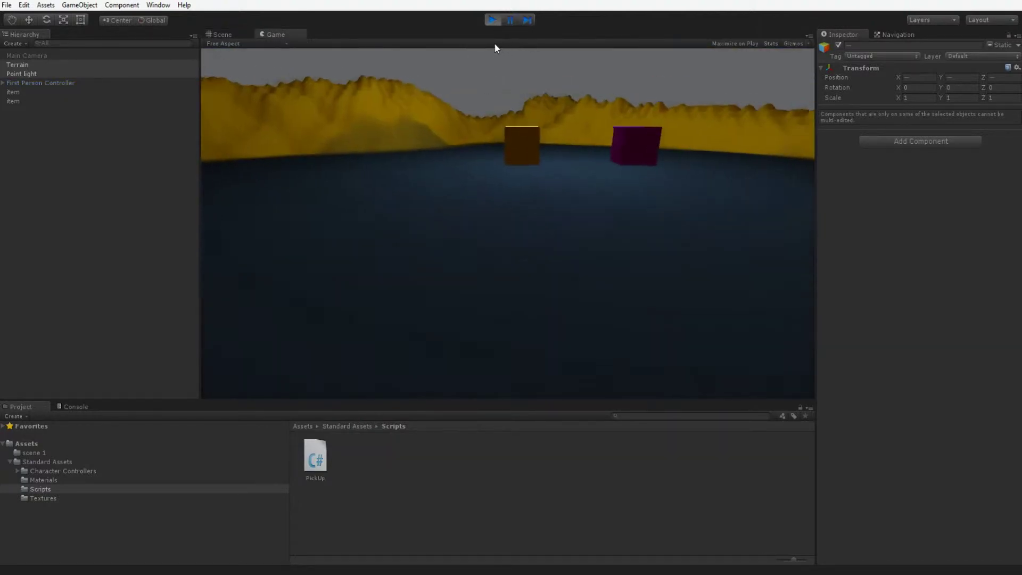
{"action": "key", "text": "s"}
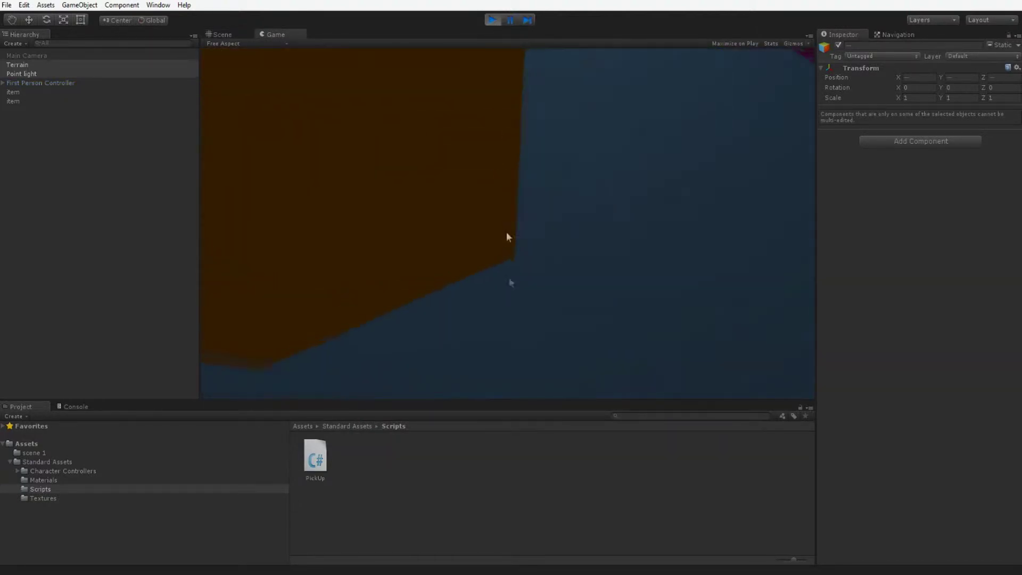
{"action": "key", "text": "w"}
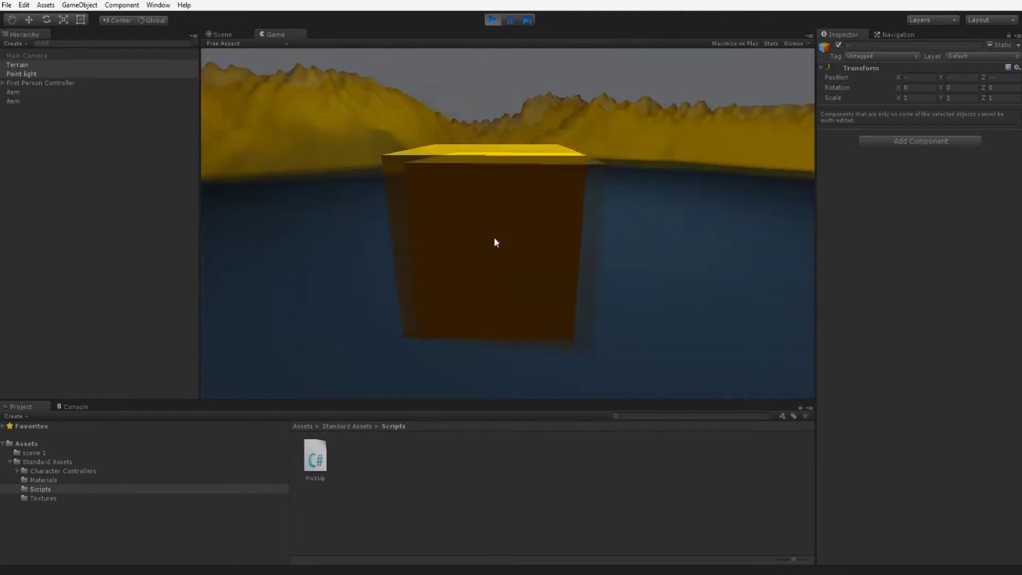
{"action": "key", "text": "w"}
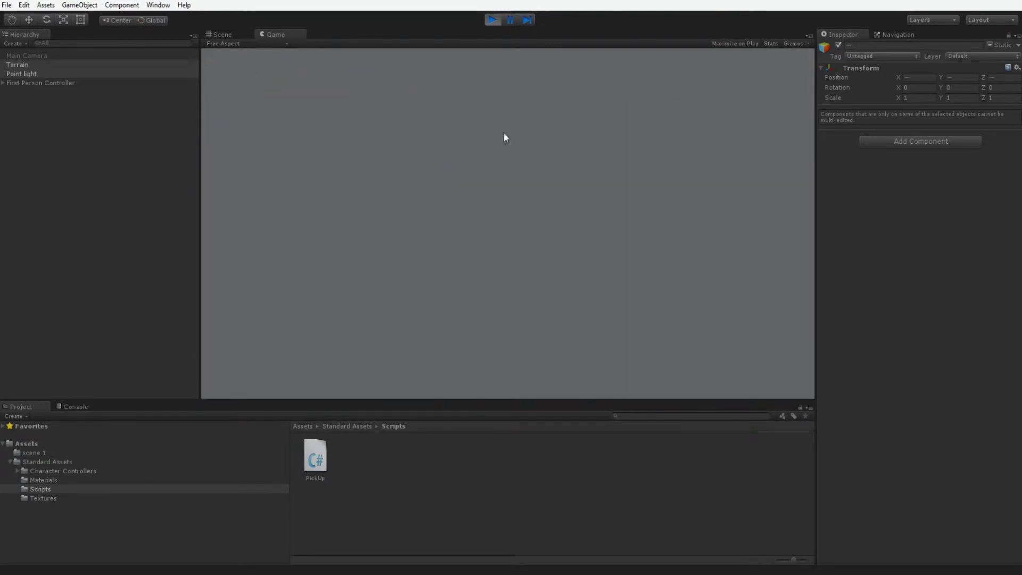
{"action": "left_click", "coordinate": [484, 20]}
Delete the First Person Controller from the scene
{"action": "left_click", "coordinate": [43, 81]}
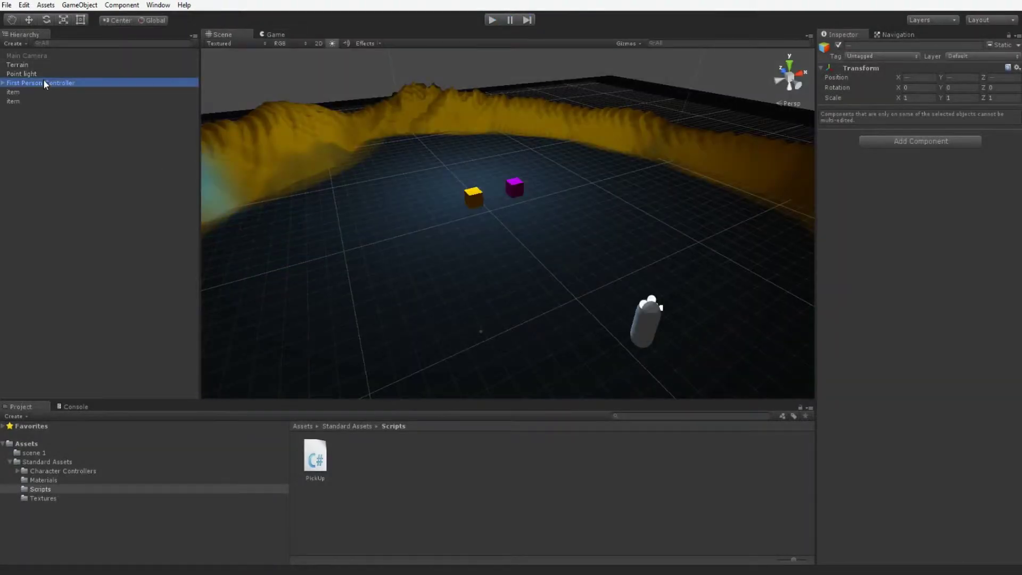
{"action": "key", "text": "Delete"}
{"action": "left_click", "coordinate": [41, 489]}
Inspect both item cubes, including the violet cube's Box Collider and material
{"action": "left_click", "coordinate": [16, 83]}
{"action": "left_click", "coordinate": [14, 92]}
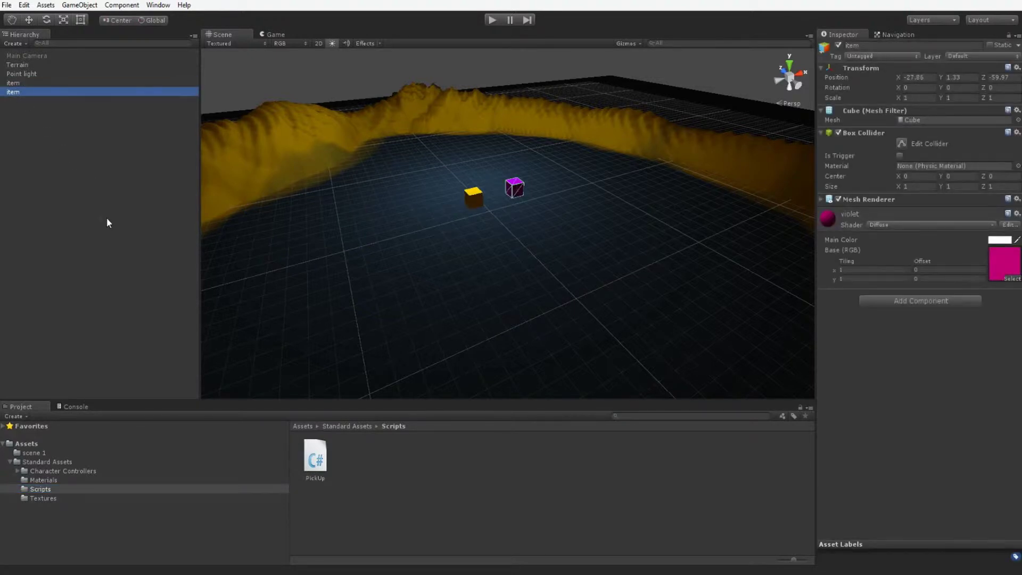
{"action": "left_click", "coordinate": [848, 367]}
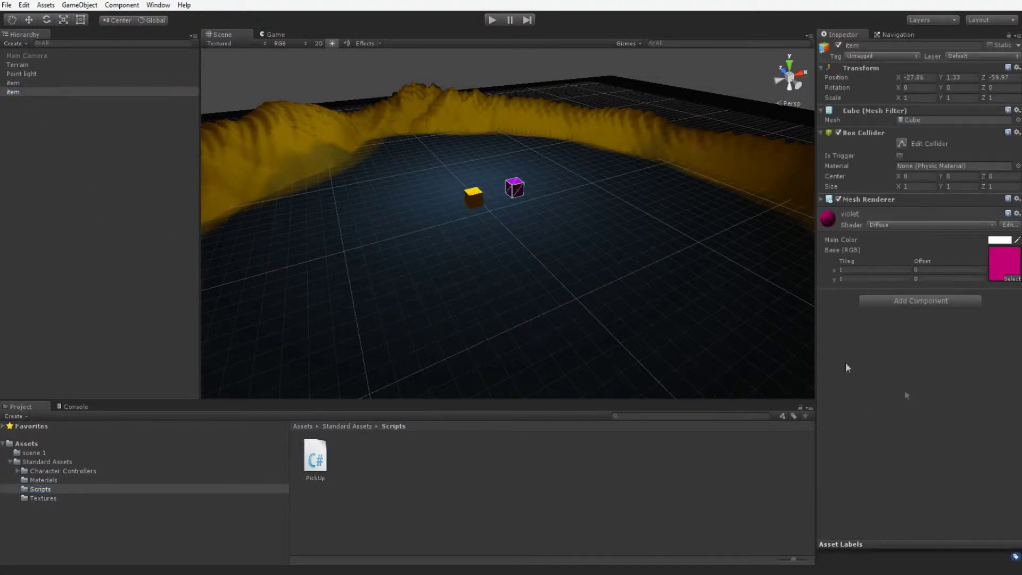
{"action": "left_click_drag", "start_coordinate": [486, 237], "coordinate": [511, 247], "text": "alt"}
{"action": "middle_click_drag", "start_coordinate": [512, 247], "coordinate": [525, 220]}
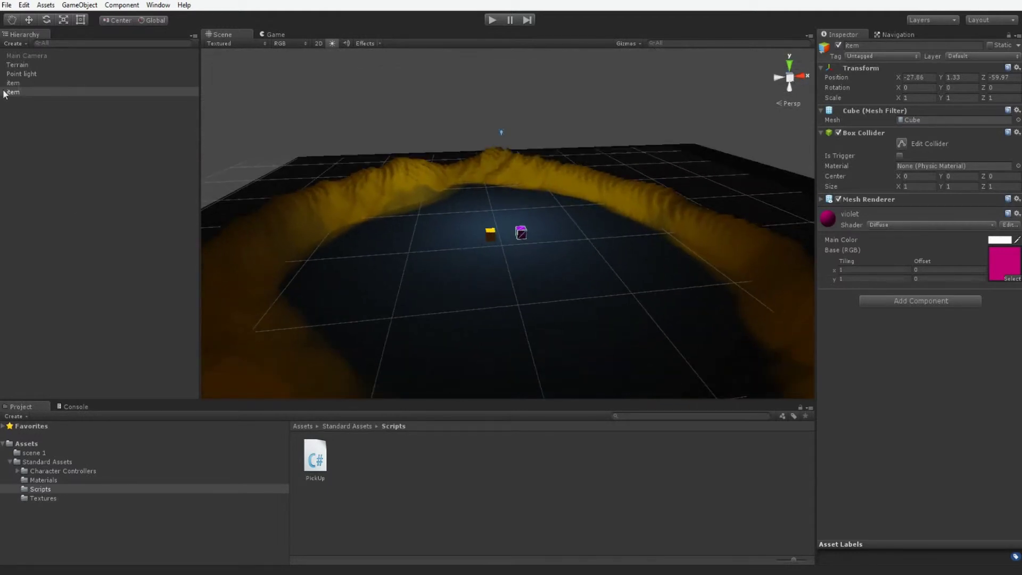
{"action": "left_click", "coordinate": [45, 55]}
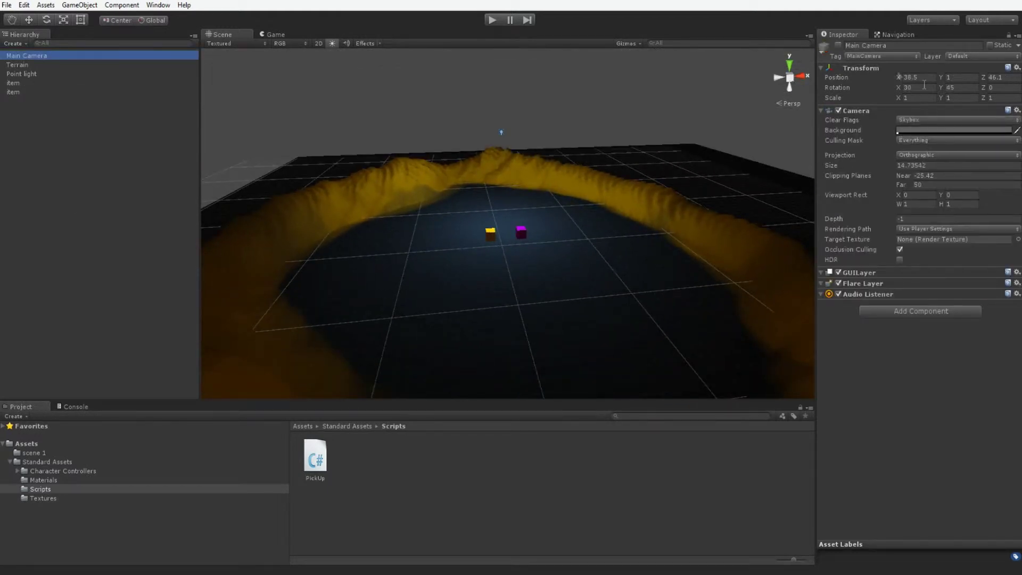
Enable the Main Camera and keep its projection Orthographic
{"action": "left_click", "coordinate": [838, 45]}
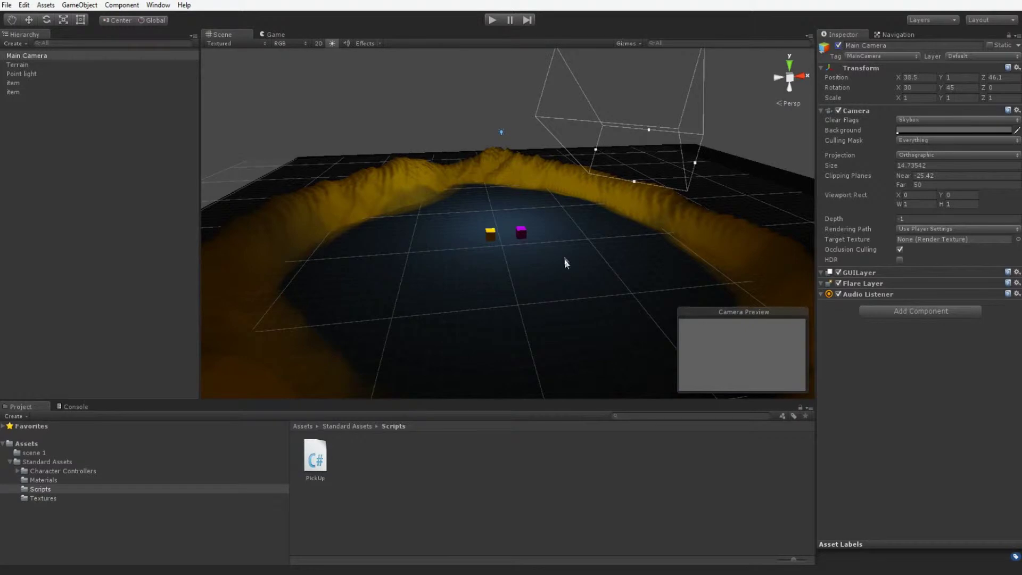
{"action": "scroll", "coordinate": [575, 250], "scroll_direction": "down", "scroll_amount": 5}
{"action": "left_click_drag", "start_coordinate": [655, 163], "coordinate": [607, 231], "text": "alt"}
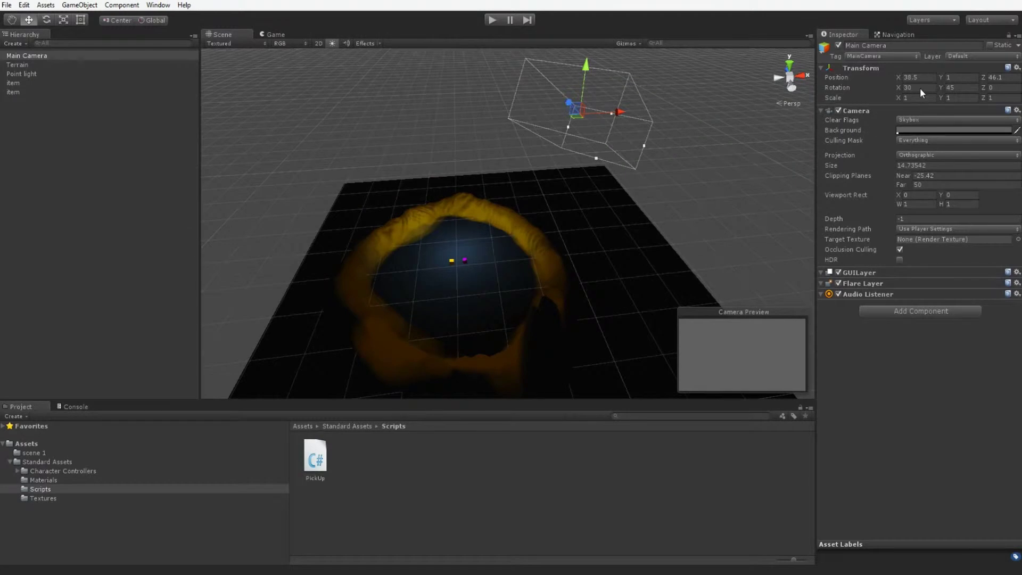
{"action": "left_click", "coordinate": [966, 88]}
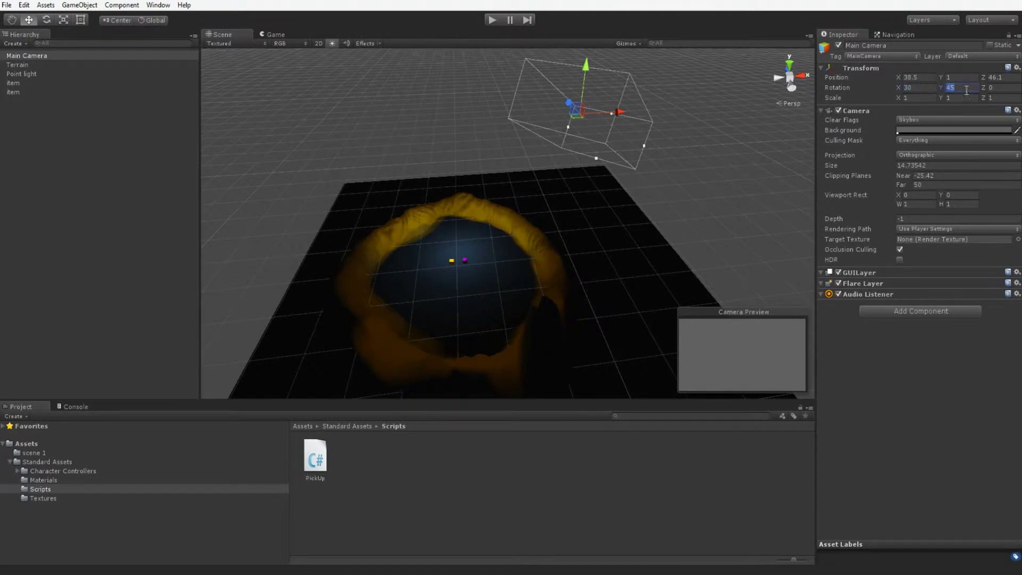
{"action": "left_click", "coordinate": [934, 153]}
{"action": "left_click", "coordinate": [885, 386]}
Set the camera's near clip to -25.42 and depth to -1, then move it to X -30.1
{"action": "left_click_drag", "start_coordinate": [907, 182], "coordinate": [395, 202]}
{"action": "left_click_drag", "start_coordinate": [813, 270], "coordinate": [912, 324]}
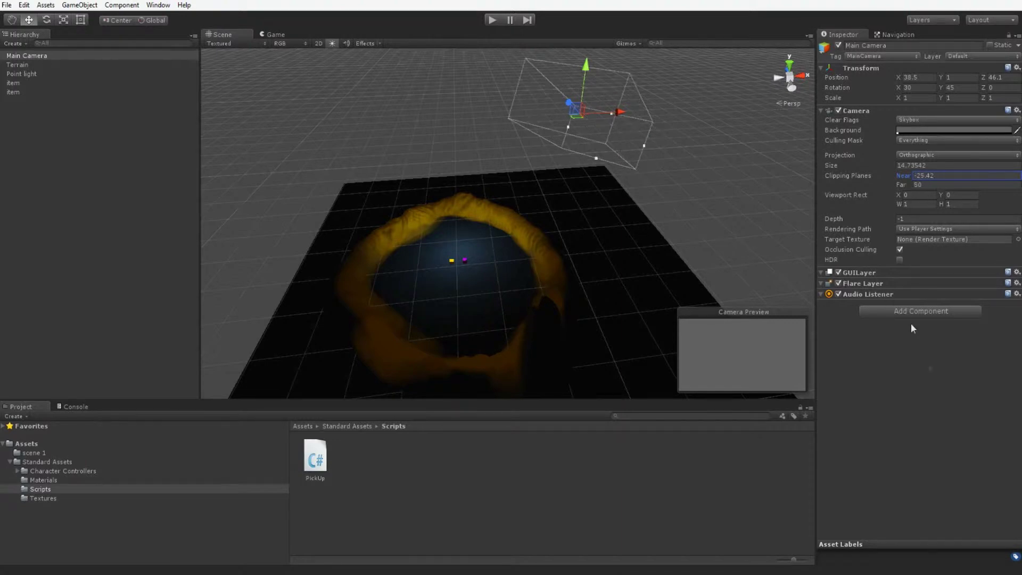
{"action": "left_click", "coordinate": [41, 58]}
{"action": "left_click_drag", "start_coordinate": [834, 218], "coordinate": [807, 222]}
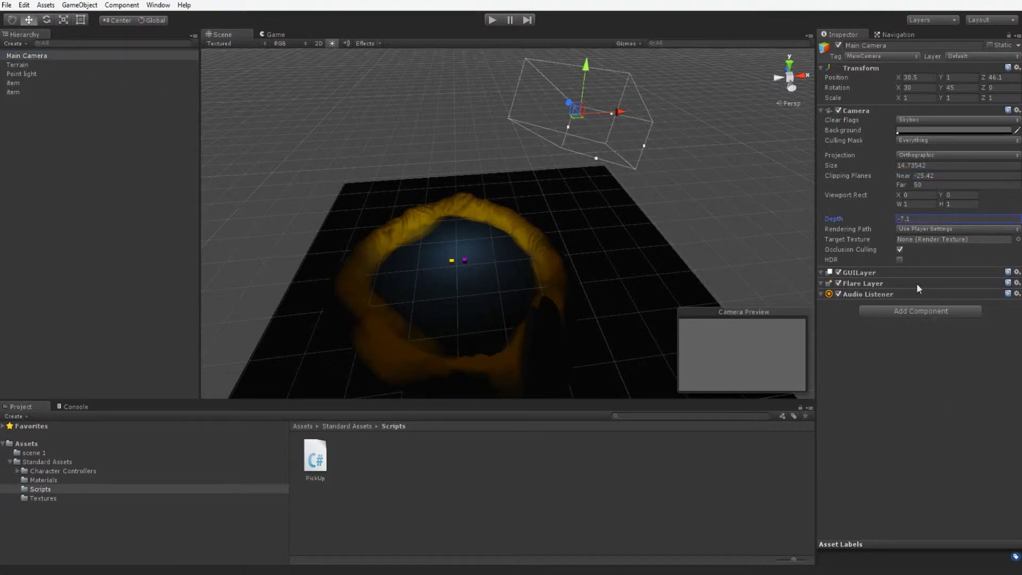
{"action": "left_click", "coordinate": [943, 349]}
{"action": "left_click_drag", "start_coordinate": [618, 114], "coordinate": [388, 272]}
Move the camera over the basin and set near clip -26.89, depth -7.8, size 6.38
{"action": "right_click_drag", "start_coordinate": [388, 273], "coordinate": [462, 294], "text": "alt"}
{"action": "left_click_drag", "start_coordinate": [465, 292], "coordinate": [554, 250], "text": "alt"}
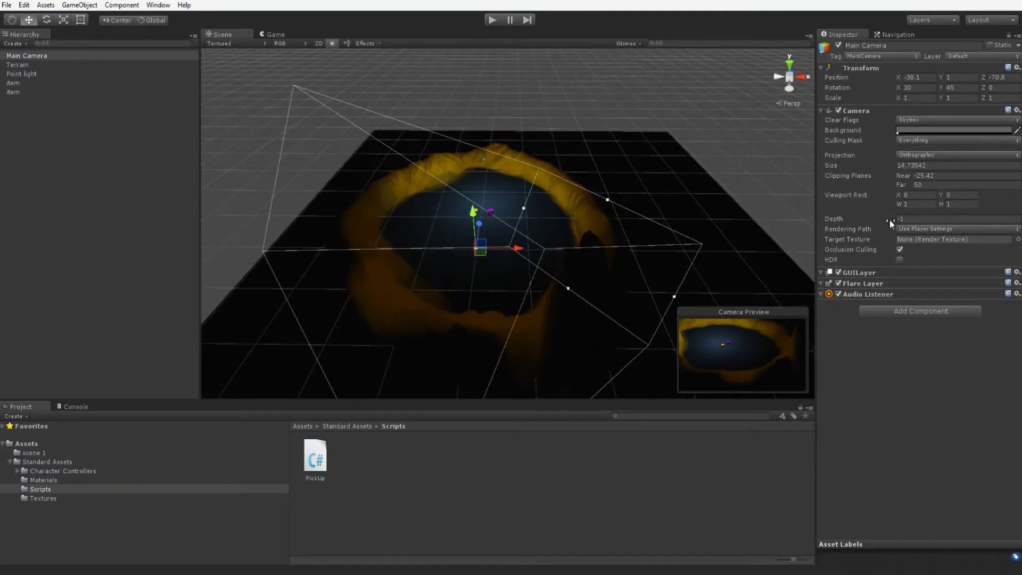
{"action": "left_click_drag", "start_coordinate": [908, 181], "coordinate": [884, 217]}
{"action": "left_click", "coordinate": [903, 184]}
{"action": "left_click", "coordinate": [888, 218]}
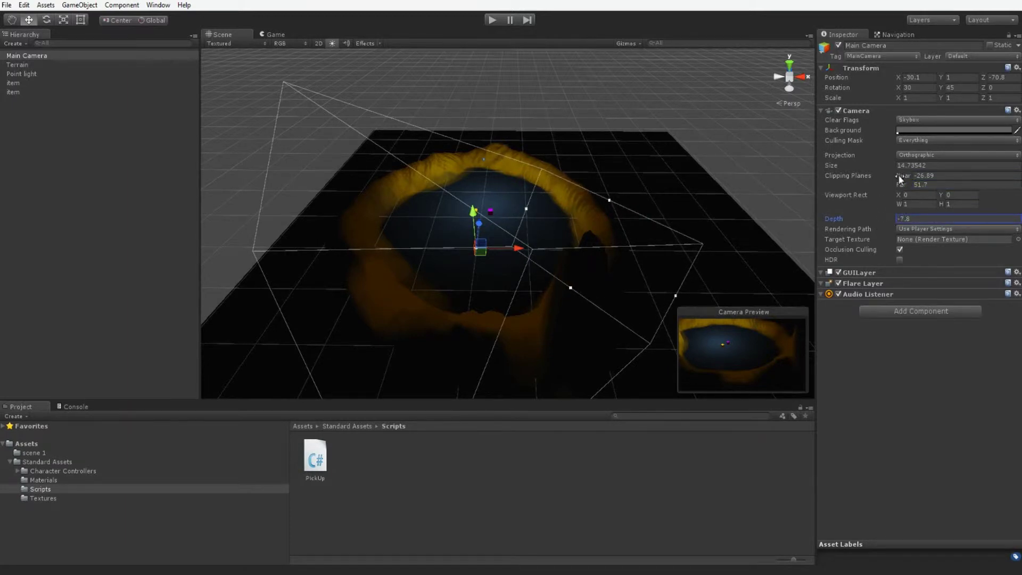
{"action": "left_click_drag", "start_coordinate": [890, 165], "coordinate": [856, 199]}
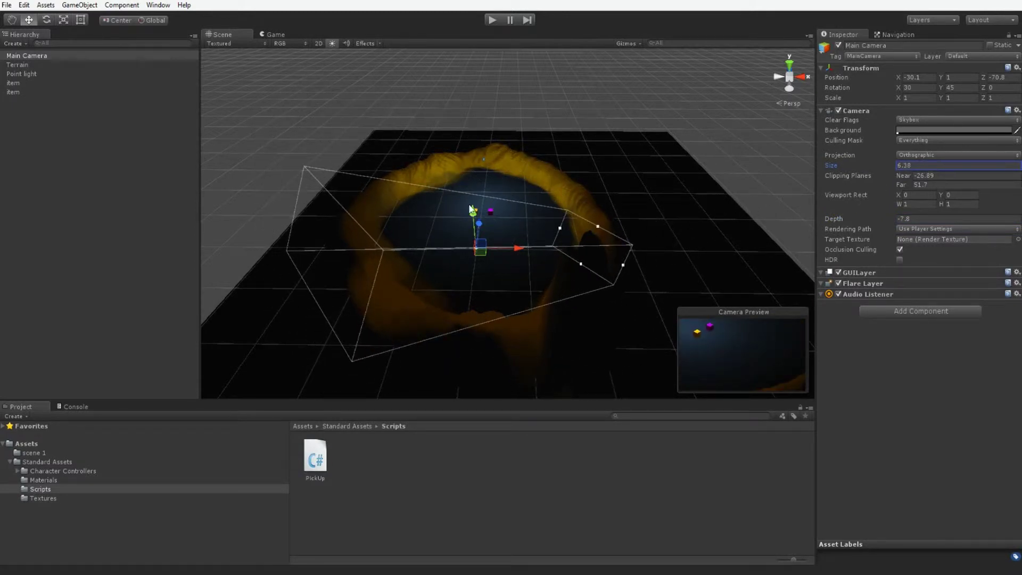
{"action": "left_click_drag", "start_coordinate": [487, 263], "coordinate": [490, 226], "text": "alt"}
Show the Game view and inspect the orange cube's shadow settings
{"action": "left_click", "coordinate": [273, 35]}
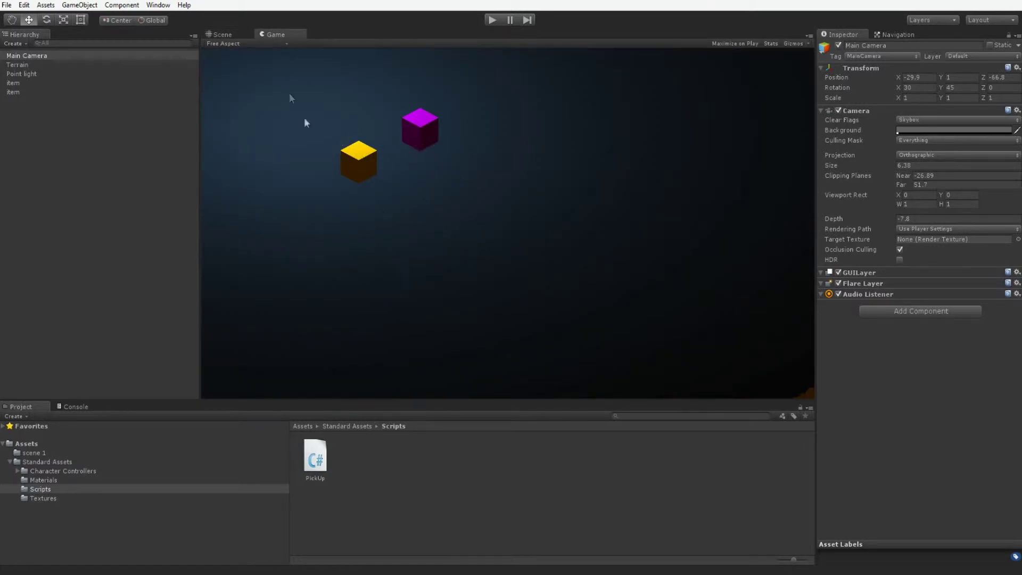
{"action": "left_click", "coordinate": [19, 84]}
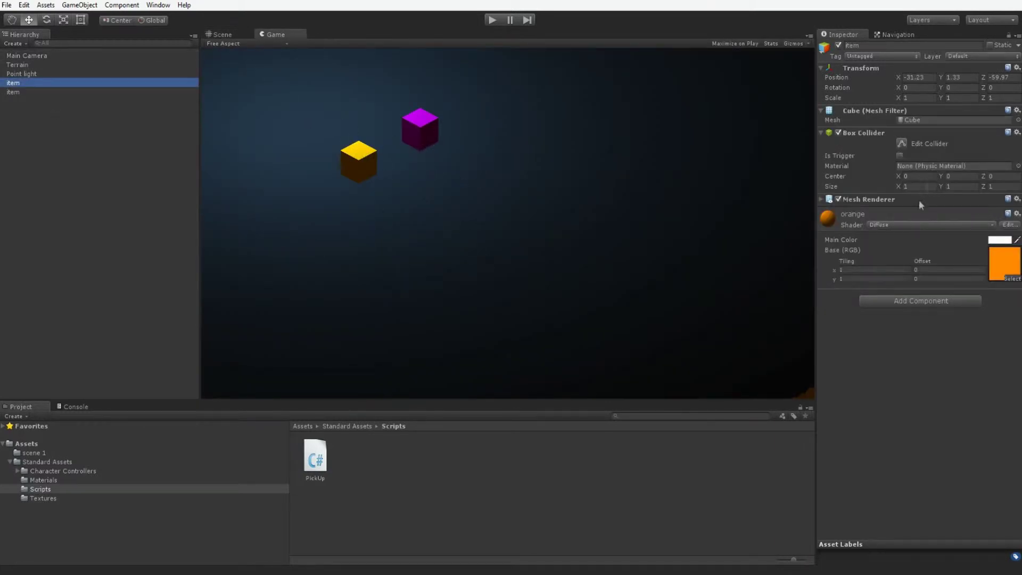
{"action": "left_click", "coordinate": [821, 199]}
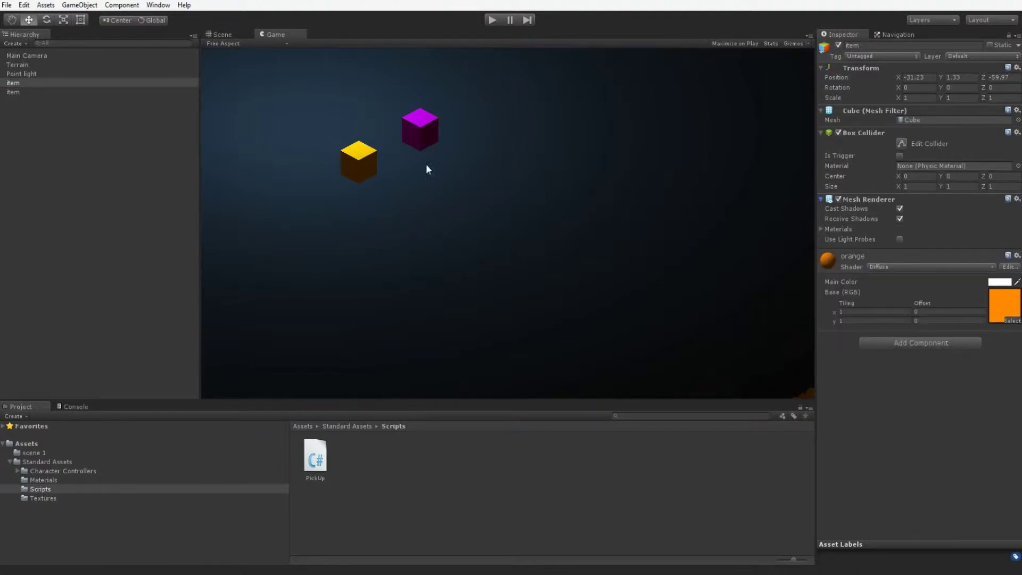
Try Hard Shadows on the Point light, then set it back to Soft Shadows
{"action": "left_click", "coordinate": [26, 74]}
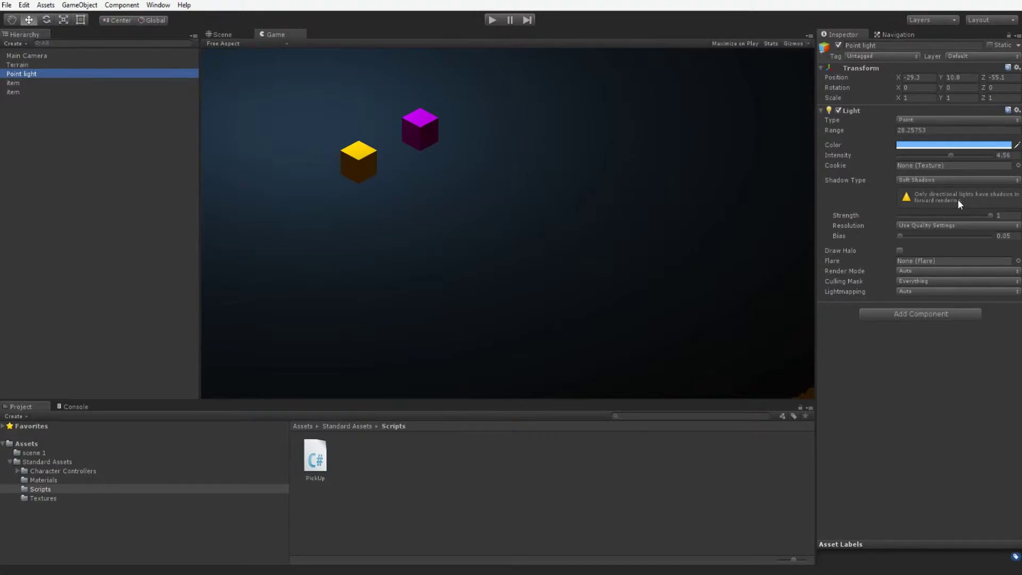
{"action": "left_click", "coordinate": [954, 180]}
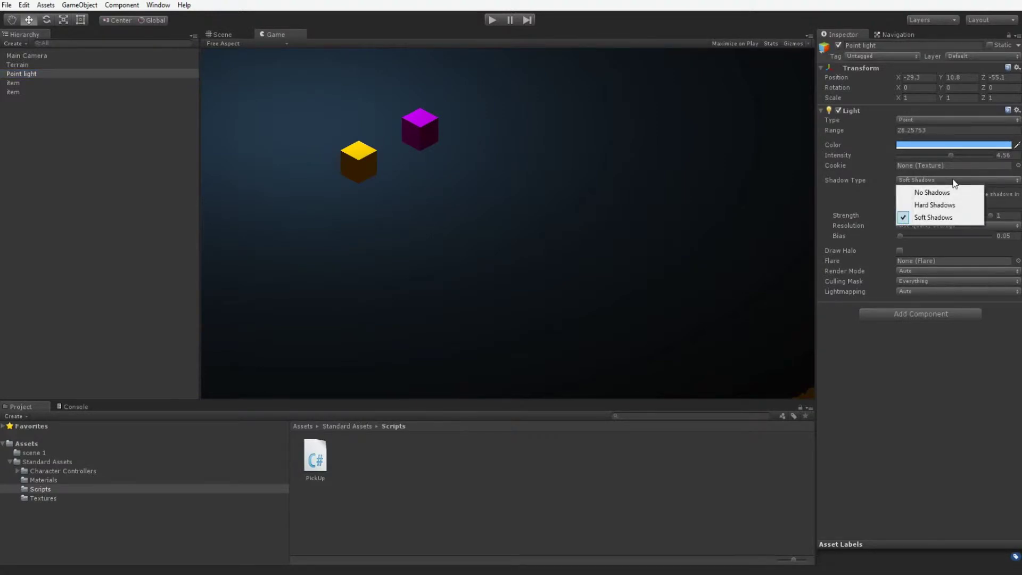
{"action": "left_click", "coordinate": [952, 181]}
{"action": "left_click", "coordinate": [951, 182]}
{"action": "left_click", "coordinate": [939, 205]}
{"action": "left_click", "coordinate": [944, 182]}
{"action": "left_click", "coordinate": [958, 214]}
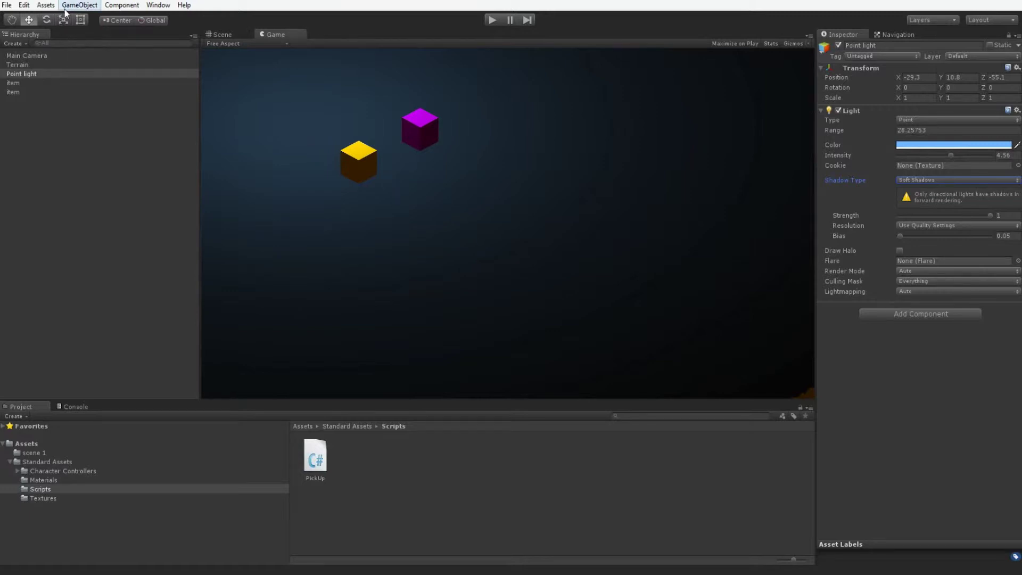
{"action": "left_click", "coordinate": [80, 5]}
Add a test Point Light, then delete it again
{"action": "mouse_move", "coordinate": [82, 68]}
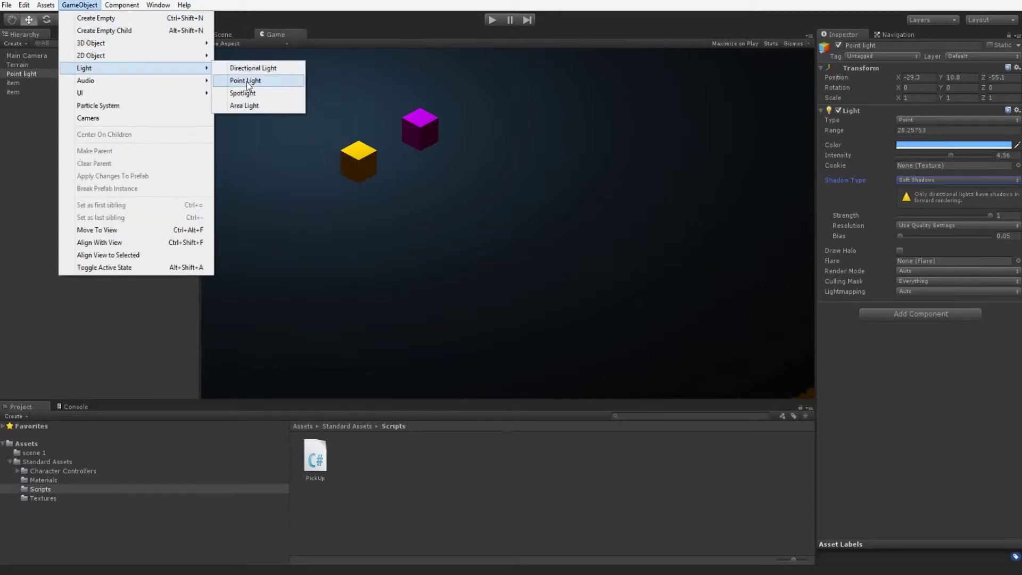
{"action": "left_click", "coordinate": [246, 81]}
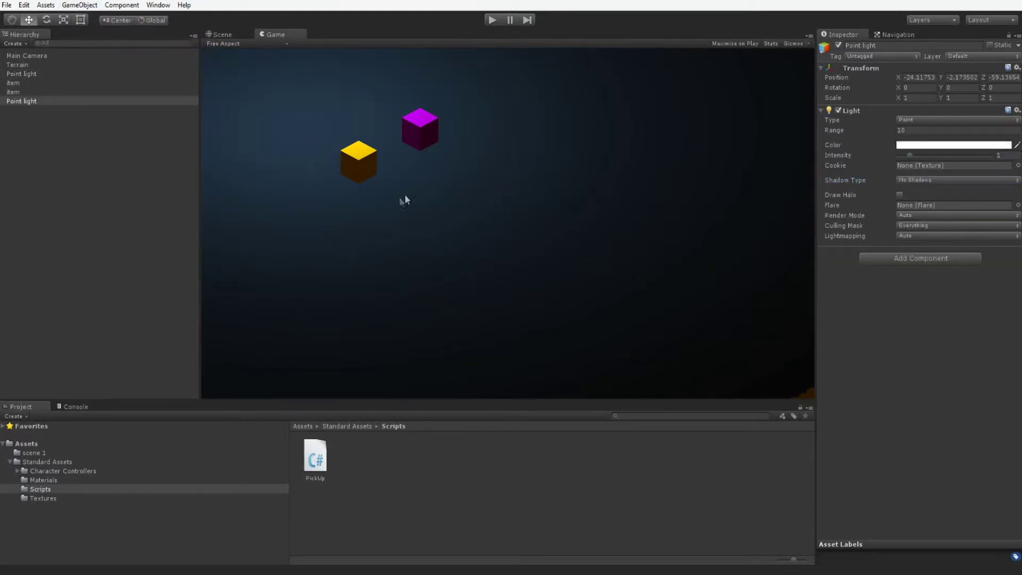
{"action": "left_click", "coordinate": [230, 36]}
{"action": "left_click_drag", "start_coordinate": [493, 236], "coordinate": [546, 227], "text": "alt"}
{"action": "scroll", "coordinate": [511, 247], "scroll_direction": "up", "scroll_amount": 3}
{"action": "scroll", "coordinate": [547, 227], "scroll_direction": "down", "scroll_amount": 3}
{"action": "key", "text": "Delete"}
Add a Directional Light and dim its intensity to 0.13
{"action": "left_click", "coordinate": [80, 5]}
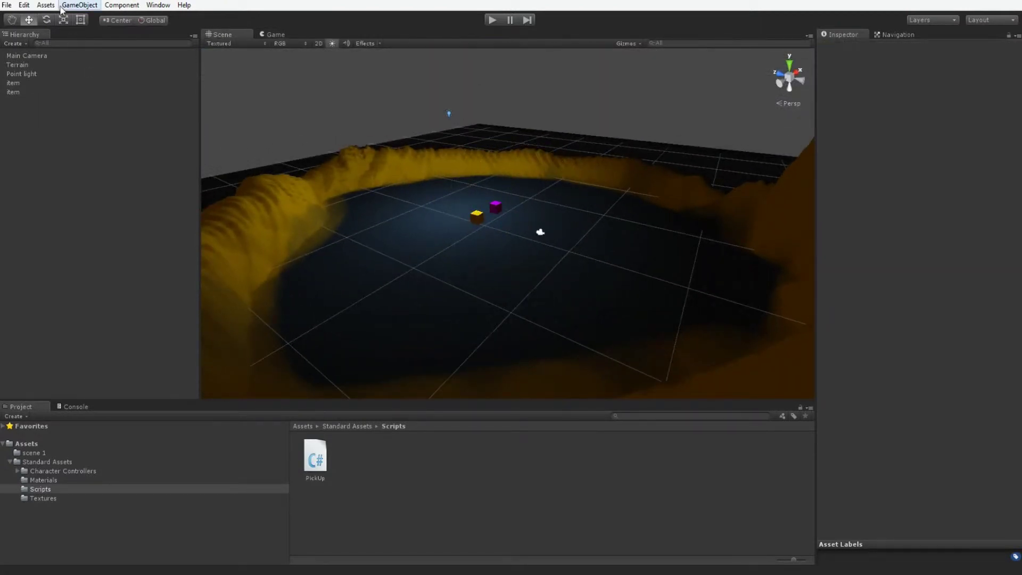
{"action": "mouse_move", "coordinate": [94, 67]}
{"action": "left_click", "coordinate": [266, 68]}
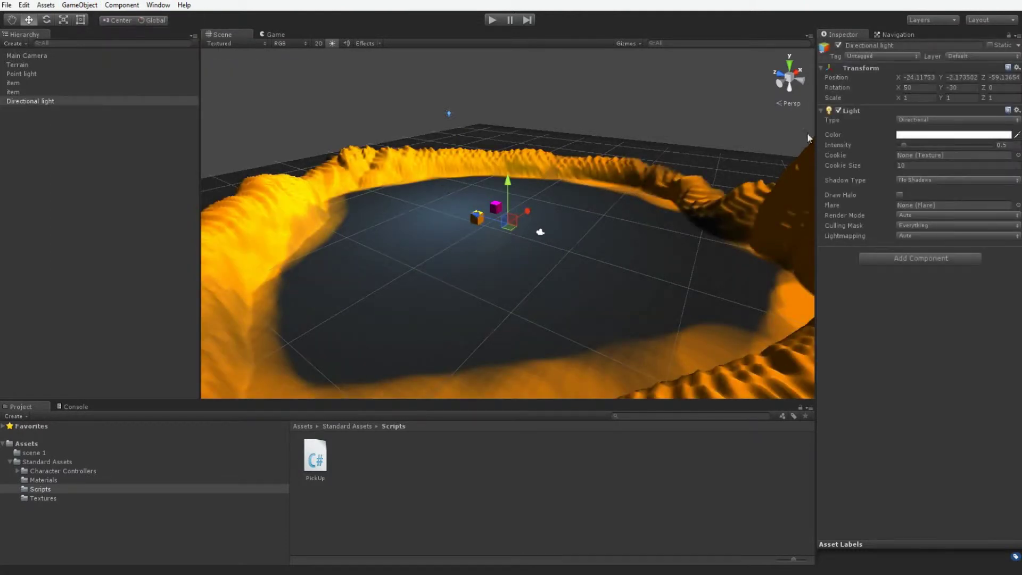
{"action": "left_click_drag", "start_coordinate": [905, 145], "coordinate": [900, 145]}
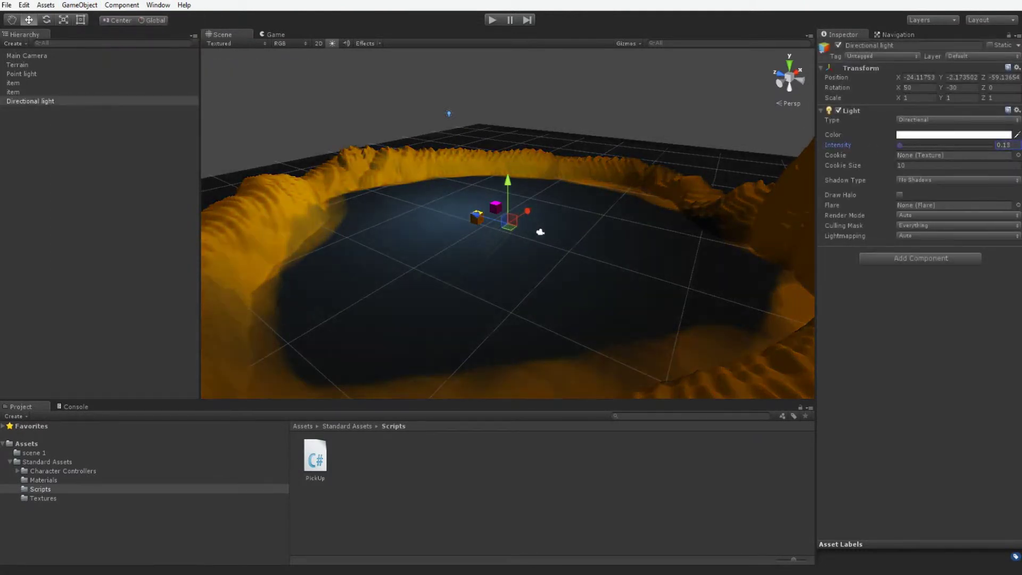
{"action": "left_click", "coordinate": [21, 75]}
Disable the Point light and tint the Directional light a light cyan
{"action": "left_click", "coordinate": [838, 46]}
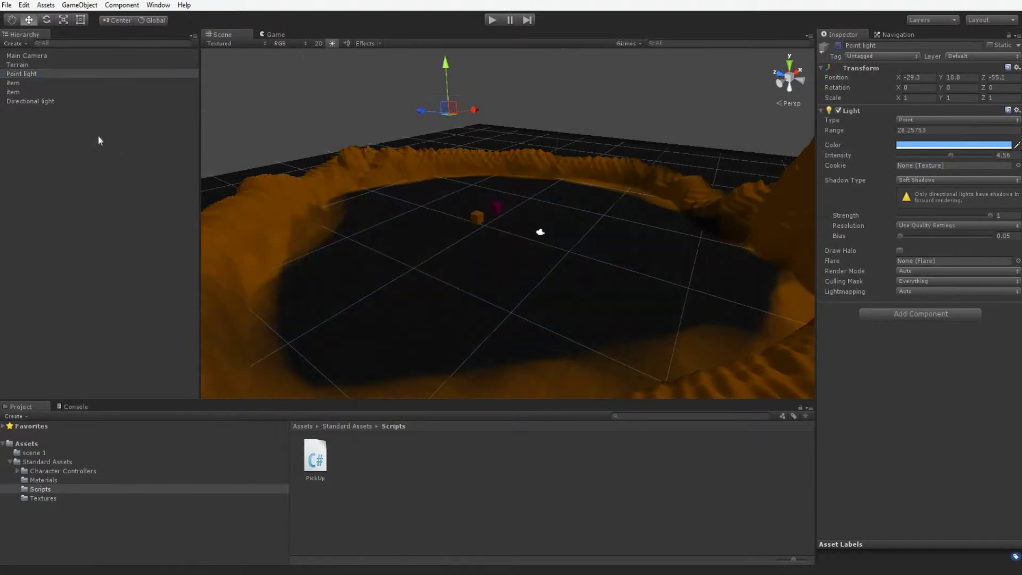
{"action": "left_click", "coordinate": [45, 100]}
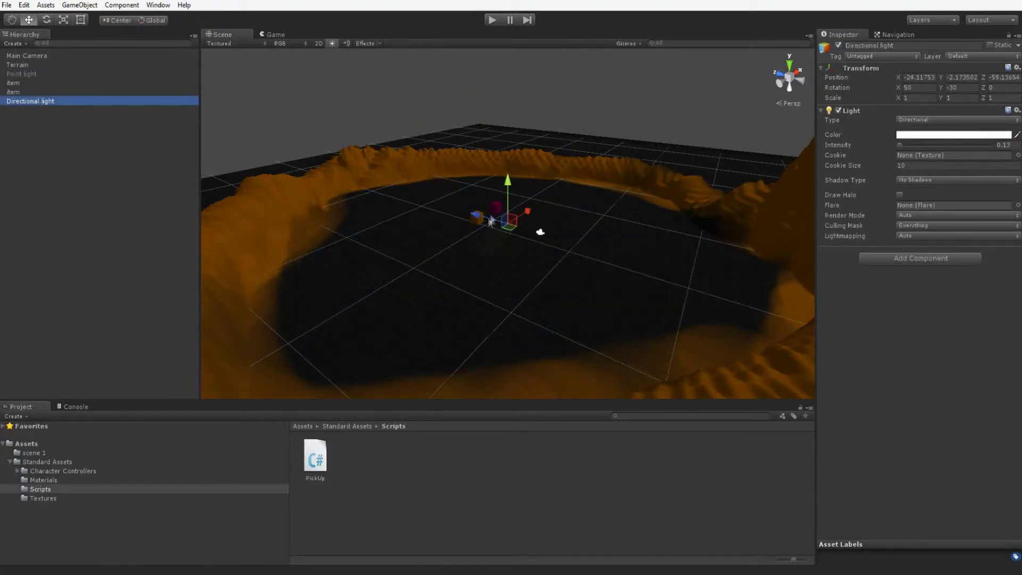
{"action": "left_click", "coordinate": [916, 135]}
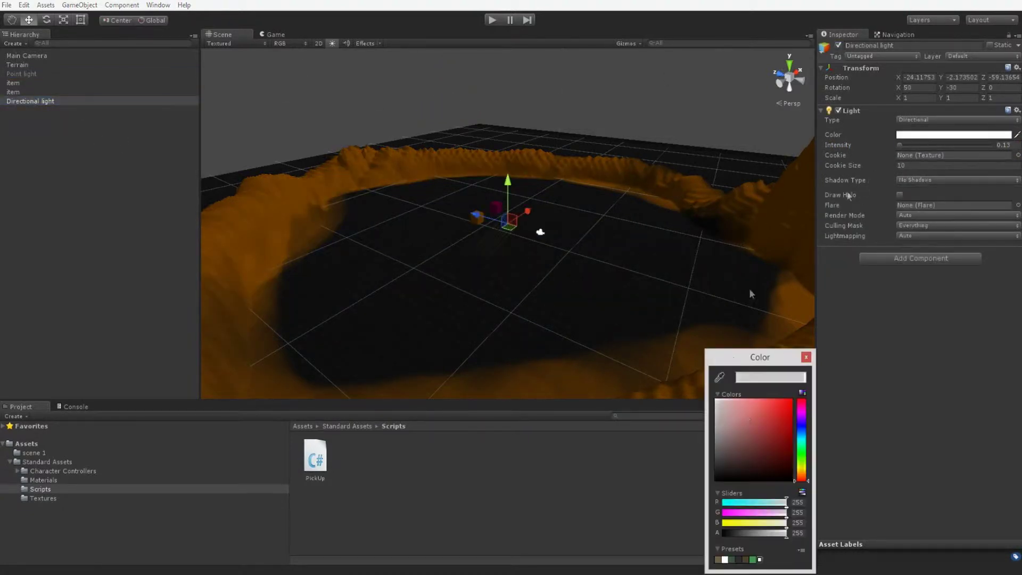
{"action": "left_click", "coordinate": [801, 437]}
{"action": "left_click", "coordinate": [763, 407]}
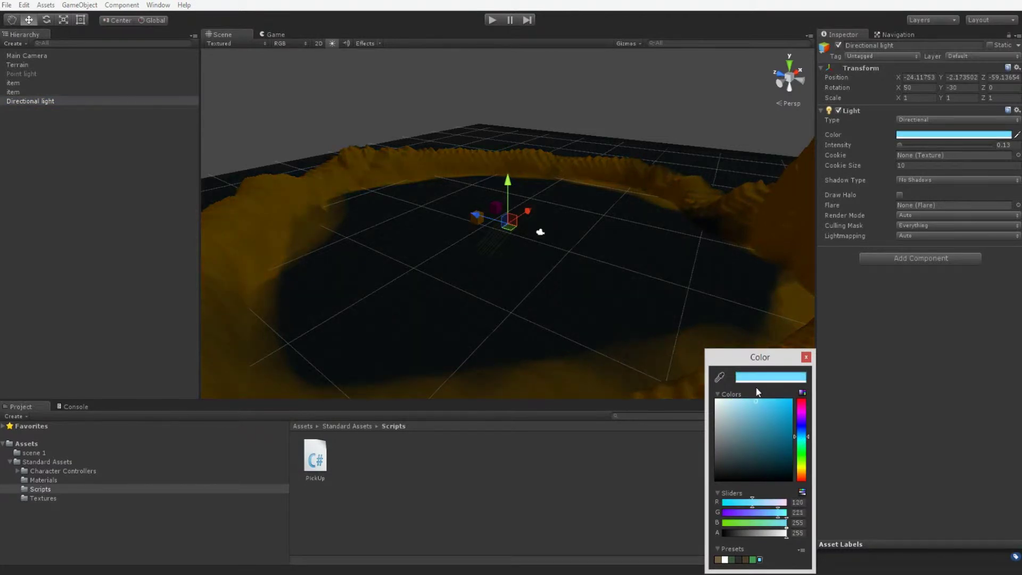
{"action": "left_click", "coordinate": [936, 427]}
Give the Directional light Soft Shadows and raise it to Y 7.82 above the floor
{"action": "left_click", "coordinate": [934, 177]}
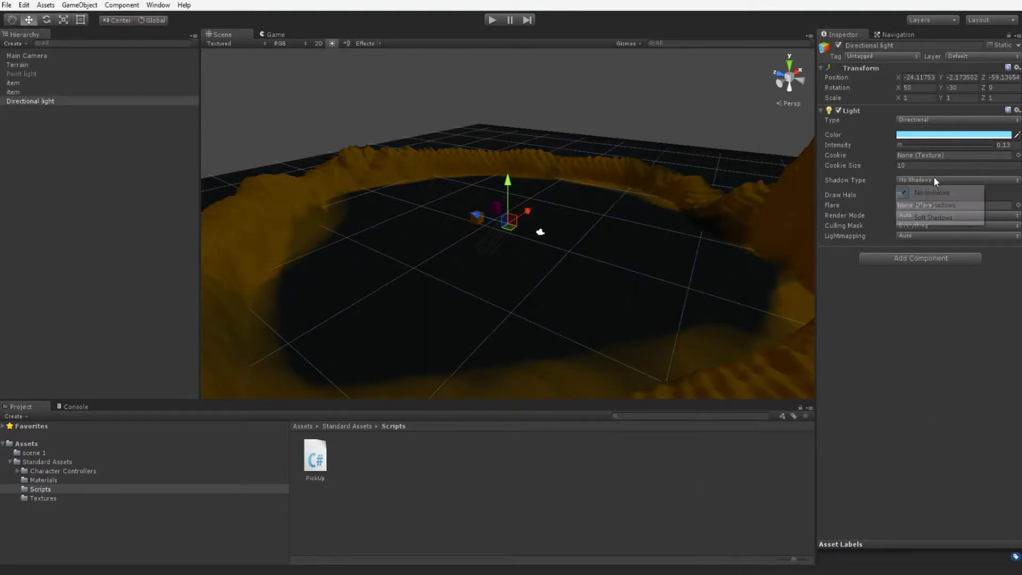
{"action": "left_click", "coordinate": [926, 217]}
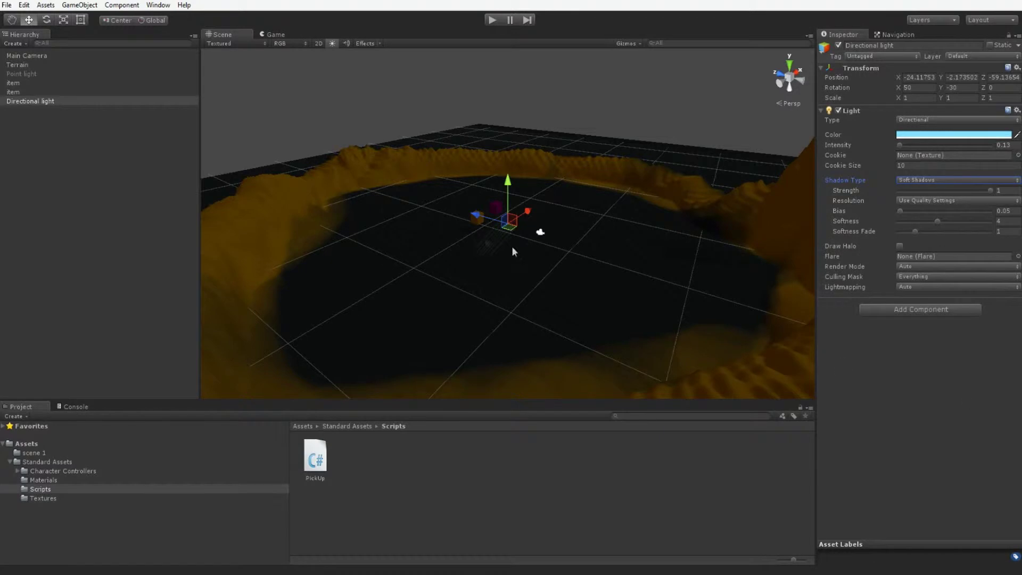
{"action": "left_click_drag", "start_coordinate": [483, 216], "coordinate": [490, 164], "text": "alt"}
{"action": "left_click_drag", "start_coordinate": [512, 276], "coordinate": [691, 90]}
{"action": "key", "text": "e"}
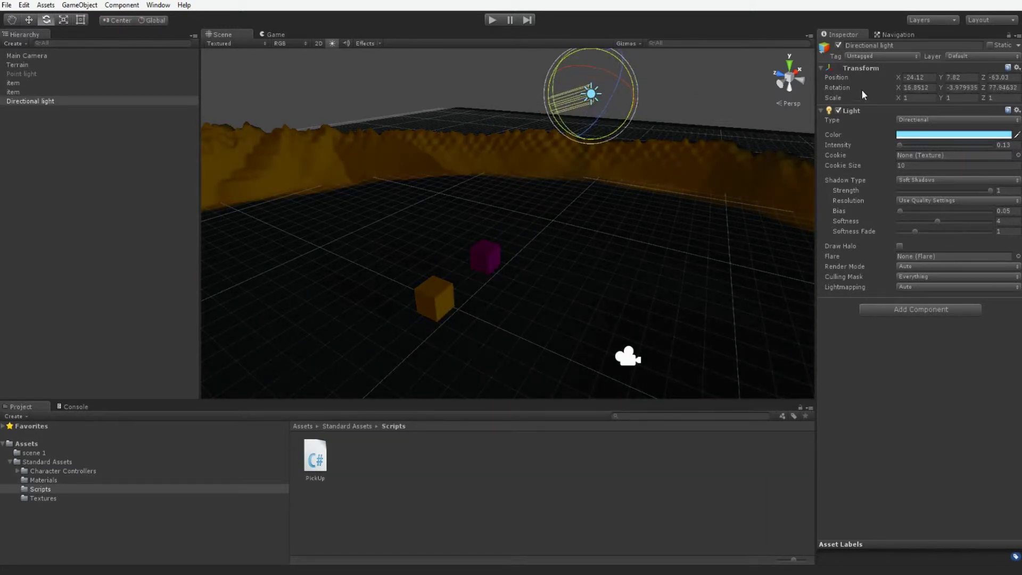
Enter rotation values 30 and 45 for the Directional light and preview it in Game view
{"action": "left_click", "coordinate": [903, 88]}
{"action": "type", "text": "30"}
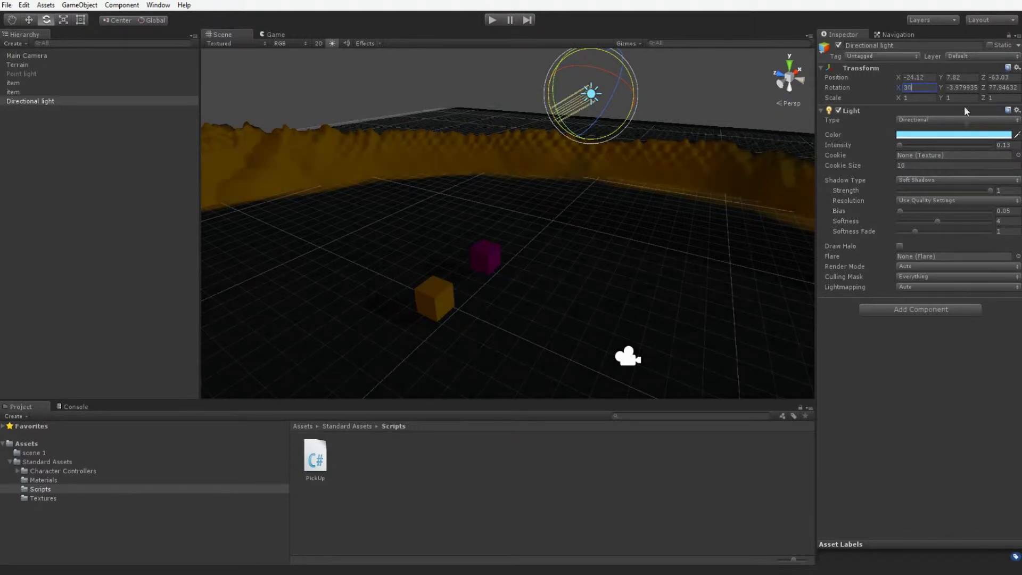
{"action": "left_click", "coordinate": [954, 88]}
{"action": "type", "text": "45"}
{"action": "left_click_drag", "start_coordinate": [638, 229], "coordinate": [285, 35], "text": "alt"}
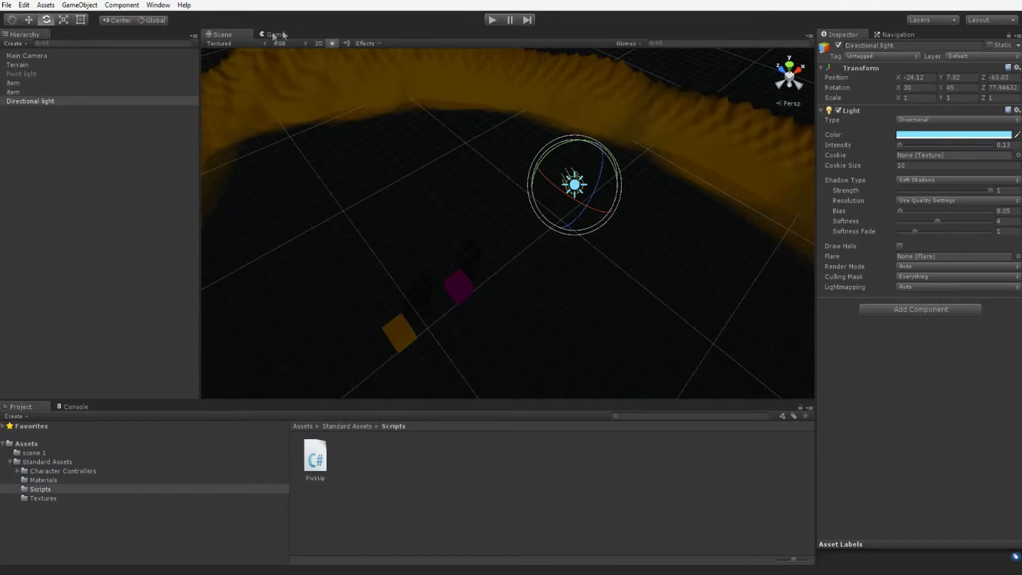
{"action": "left_click", "coordinate": [272, 34]}
Set the light's rotation to X 45, Y 30, comparing the result in Game view
{"action": "left_click", "coordinate": [240, 36]}
{"action": "type", "text": "30"}
{"action": "left_click", "coordinate": [265, 34]}
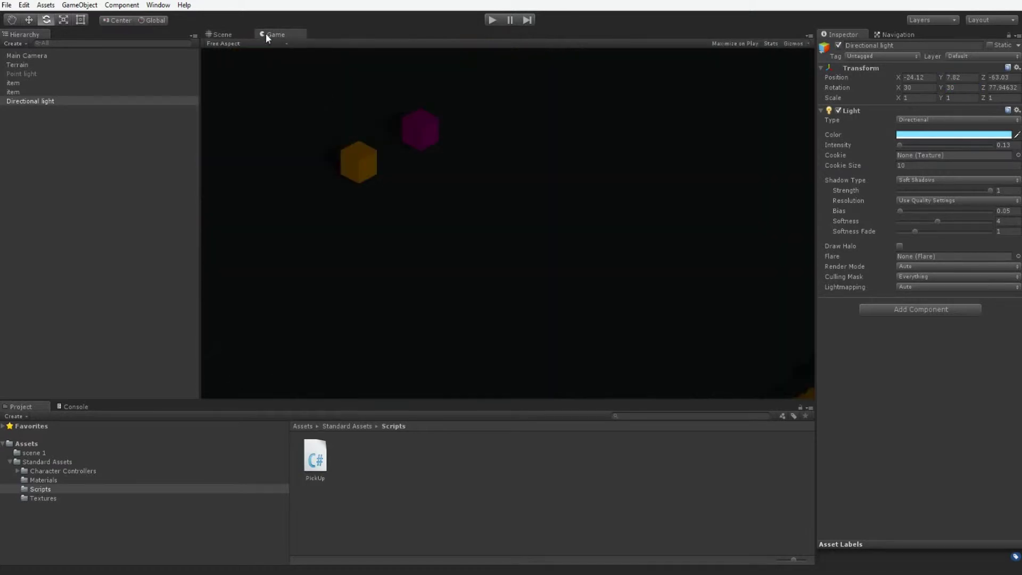
{"action": "left_click", "coordinate": [227, 36]}
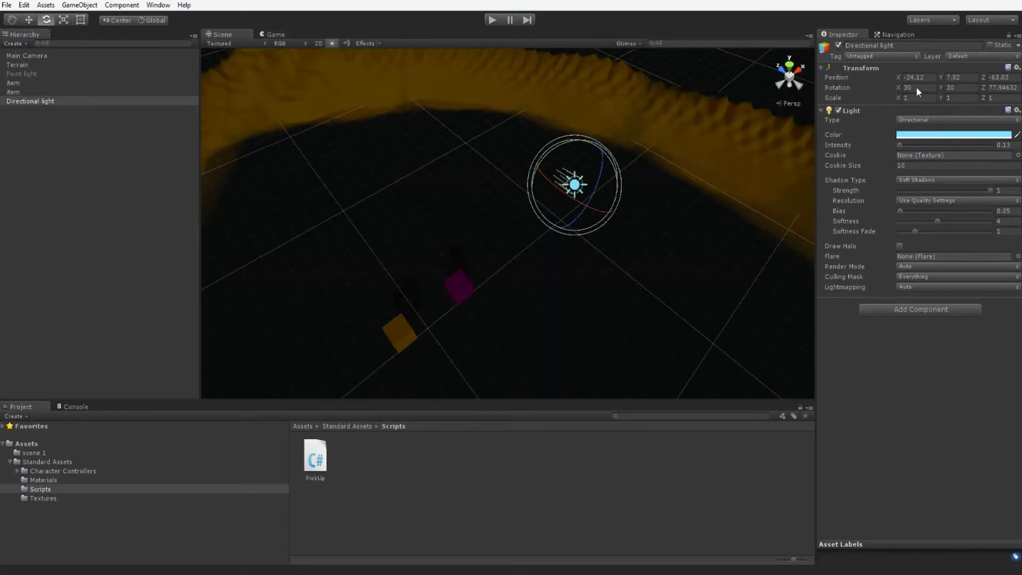
{"action": "type", "text": "45"}
{"action": "key", "text": "Return"}
{"action": "left_click", "coordinate": [266, 35]}
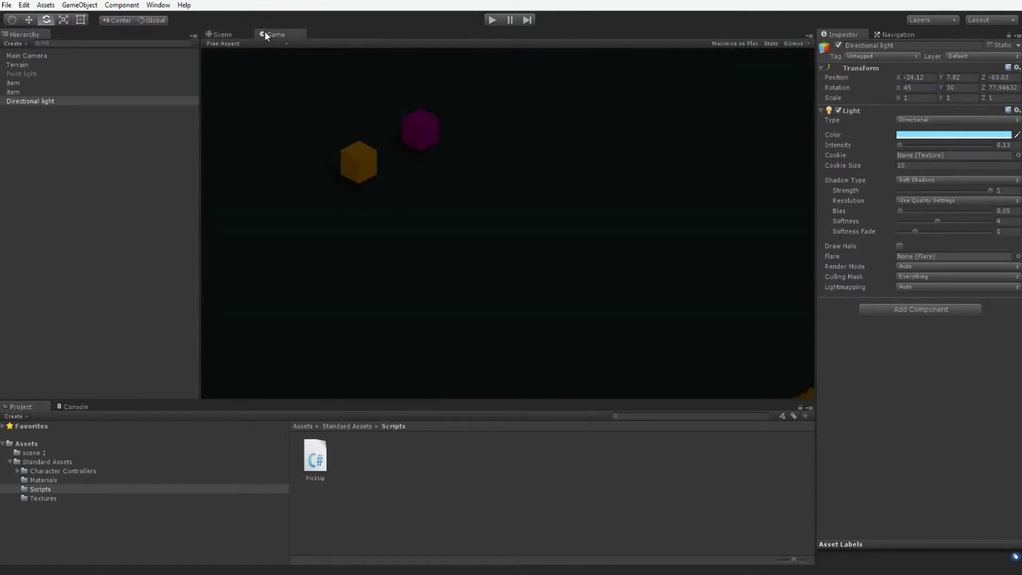
{"action": "left_click", "coordinate": [221, 36]}
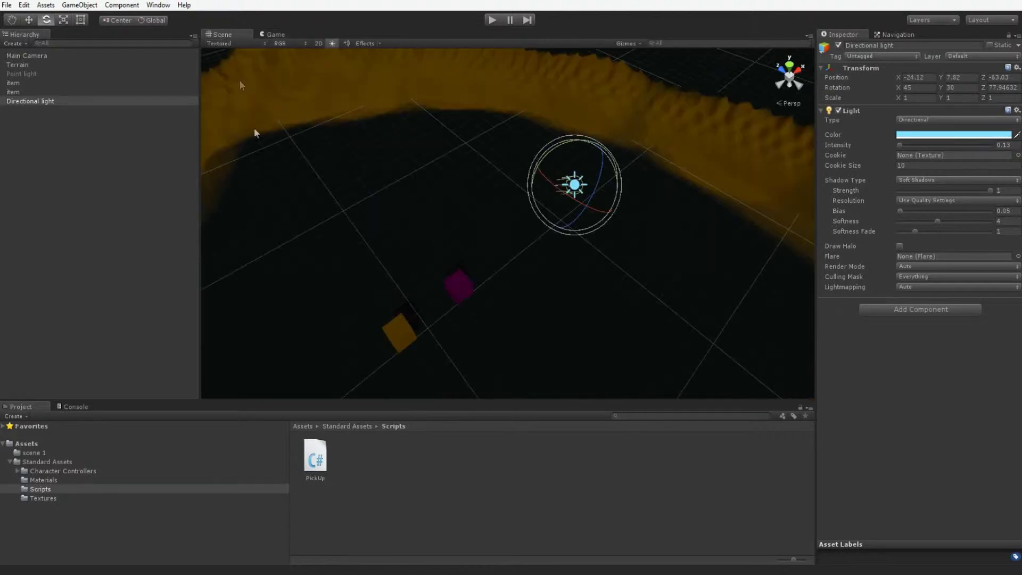
Switch off the Directional light and re-enable the Point light
{"action": "left_click", "coordinate": [22, 101]}
{"action": "left_click", "coordinate": [842, 47]}
{"action": "left_click", "coordinate": [840, 46]}
{"action": "left_click", "coordinate": [21, 73]}
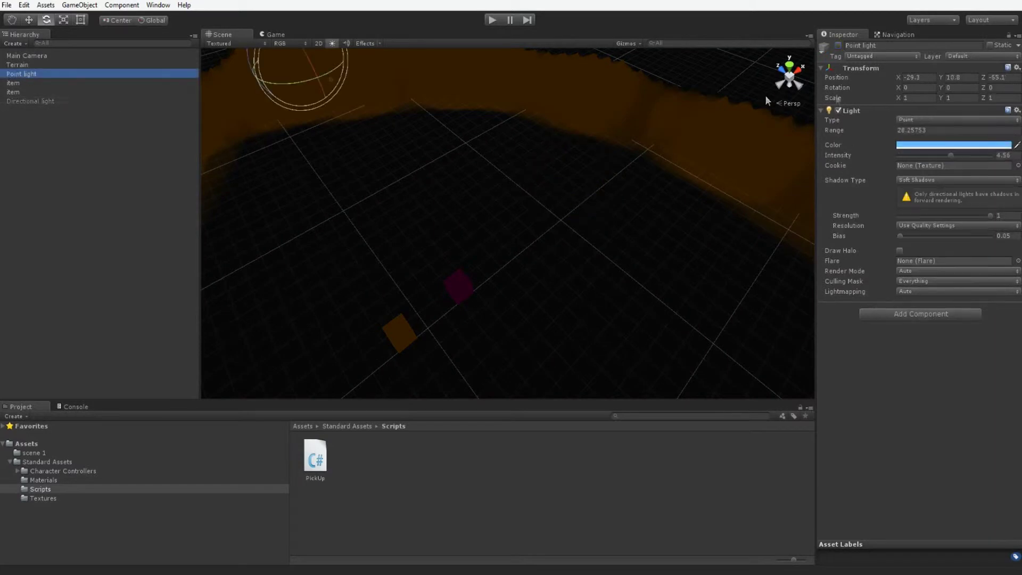
{"action": "left_click", "coordinate": [839, 46]}
{"action": "left_click_drag", "start_coordinate": [486, 170], "coordinate": [536, 272], "text": "alt"}
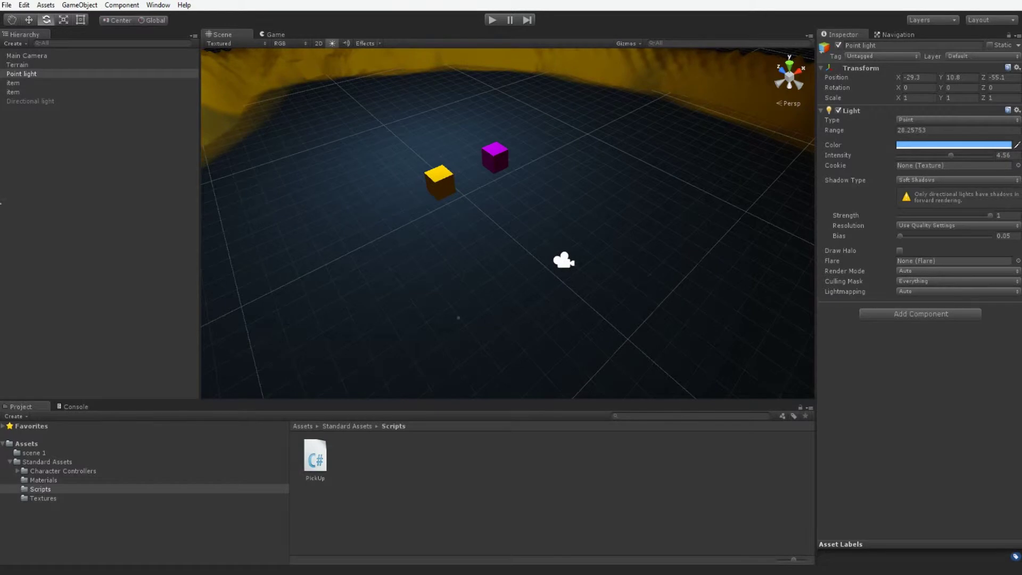
{"action": "left_click", "coordinate": [80, 5]}
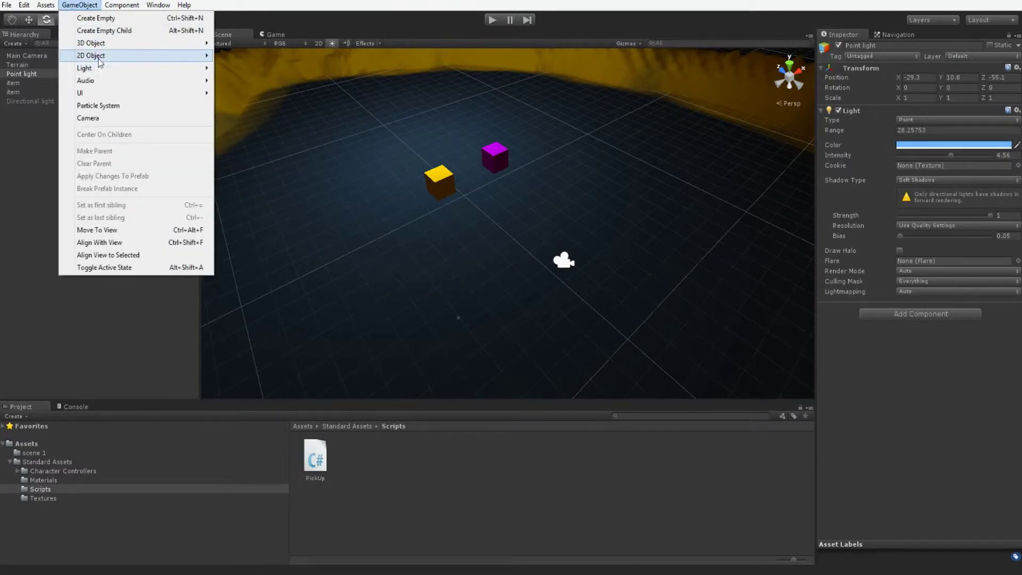
Create a cube, raise it, and scale it tall to about Y 2.88
{"action": "mouse_move", "coordinate": [138, 42]}
{"action": "left_click", "coordinate": [242, 43]}
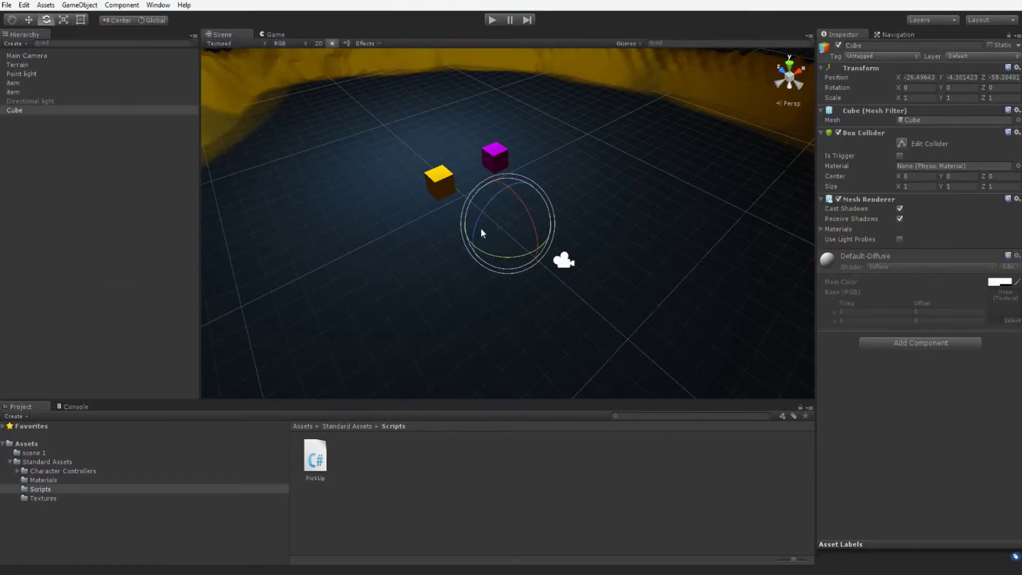
{"action": "key", "text": "w"}
{"action": "left_click_drag", "start_coordinate": [516, 195], "coordinate": [628, 276]}
{"action": "key", "text": "e"}
{"action": "key", "text": "w"}
{"action": "key", "text": "q"}
{"action": "key", "text": "w"}
{"action": "key", "text": "r"}
{"action": "left_click_drag", "start_coordinate": [628, 163], "coordinate": [646, 55]}
{"action": "left_click_drag", "start_coordinate": [634, 296], "coordinate": [570, 216], "text": "alt"}
{"action": "left_click_drag", "start_coordinate": [520, 76], "coordinate": [818, 86]}
Tag the cube Player and rename it 'Player'
{"action": "left_click", "coordinate": [880, 56]}
{"action": "left_click", "coordinate": [873, 131]}
{"action": "left_click", "coordinate": [874, 49]}
{"action": "double_click", "coordinate": [873, 49]}
{"action": "type", "text": "Player"}
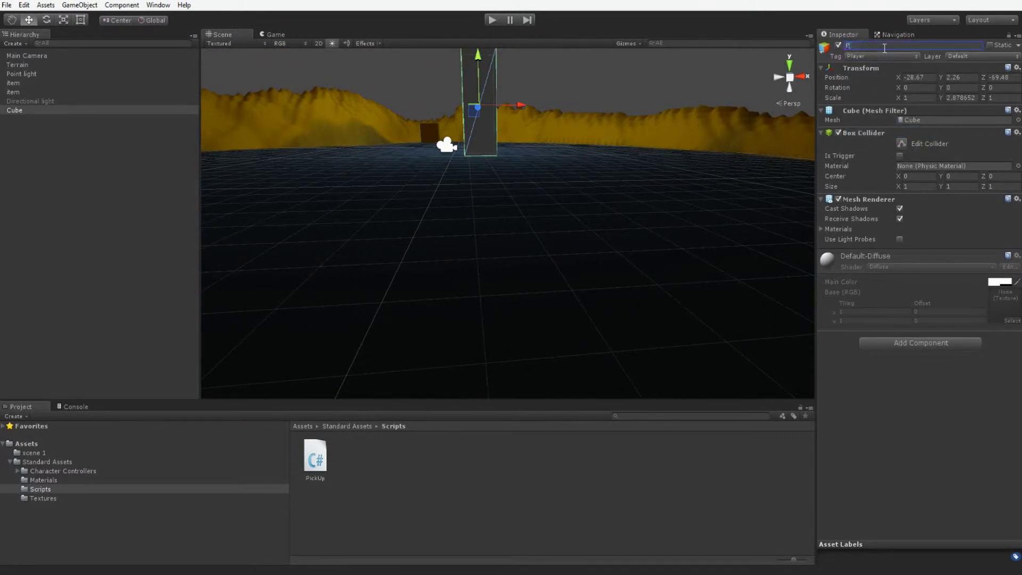
{"action": "left_click", "coordinate": [924, 486]}
Apply the blue texture from the Textures folder to the Player and preview it
{"action": "left_click", "coordinate": [42, 499]}
{"action": "left_click_drag", "start_coordinate": [449, 336], "coordinate": [484, 335], "text": "alt"}
{"action": "left_click_drag", "start_coordinate": [314, 459], "coordinate": [604, 221]}
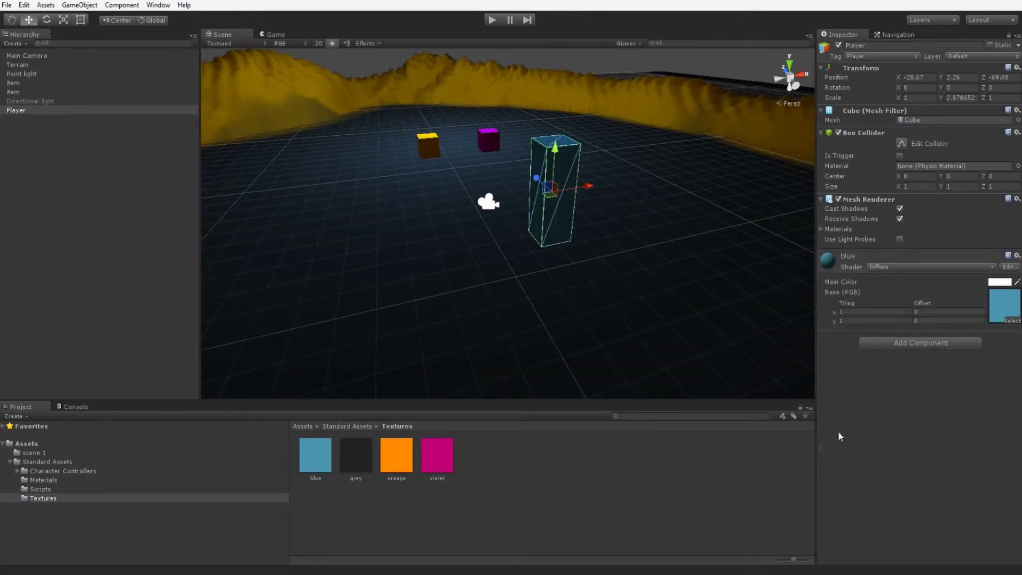
{"action": "left_click_drag", "start_coordinate": [636, 300], "coordinate": [469, 175], "text": "alt"}
{"action": "left_click", "coordinate": [611, 304]}
{"action": "left_click", "coordinate": [275, 35]}
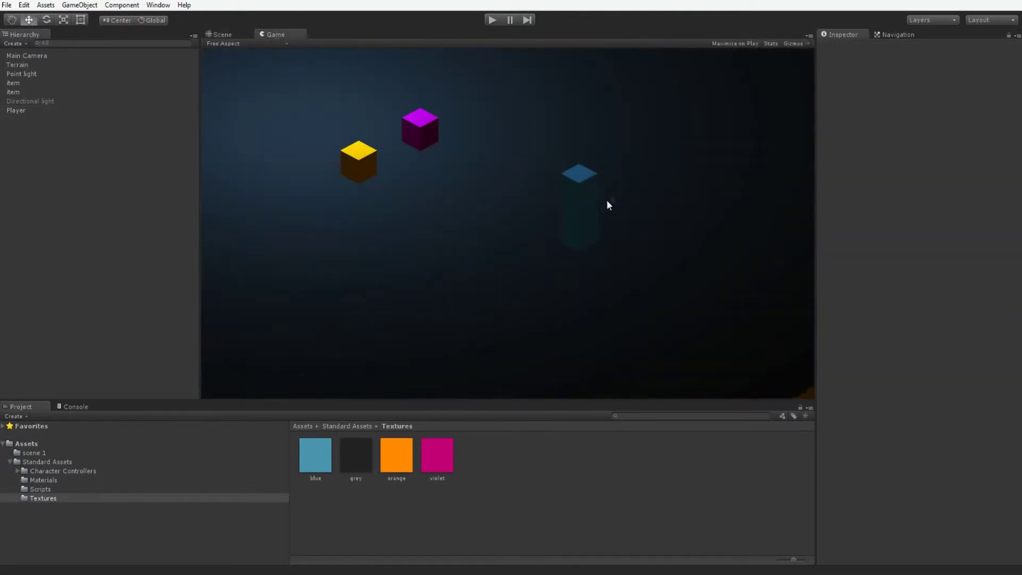
{"action": "left_click", "coordinate": [233, 37]}
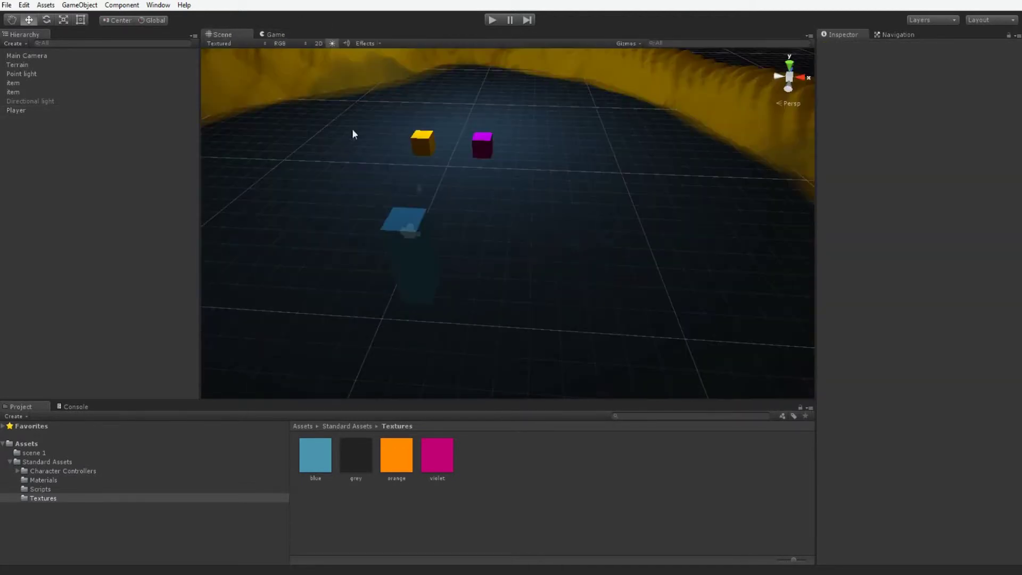
{"action": "left_click_drag", "start_coordinate": [433, 235], "coordinate": [615, 250], "text": "alt"}
Add a Nav Mesh Agent to the Player and set its radius to 0.6
{"action": "left_click", "coordinate": [615, 250]}
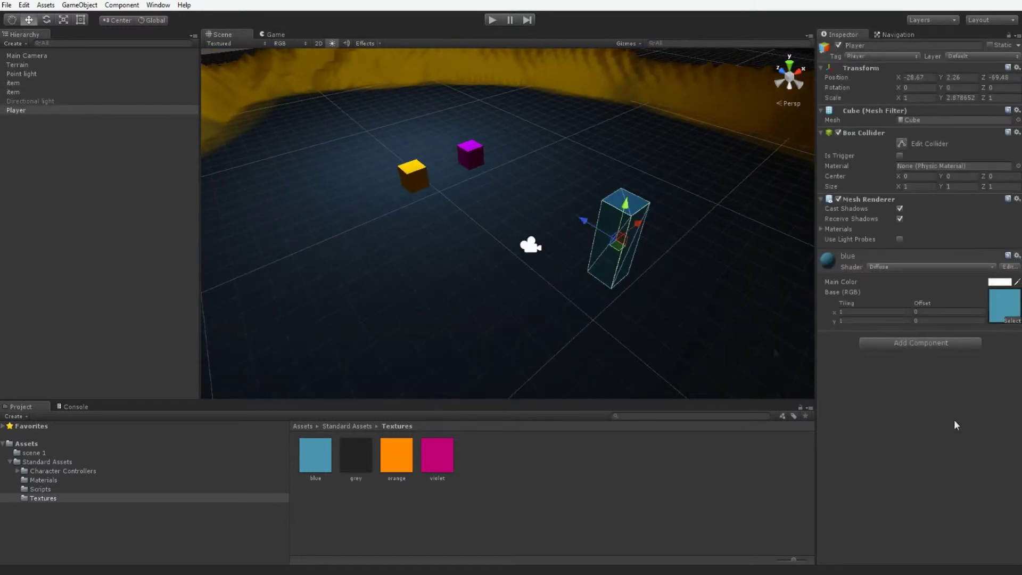
{"action": "left_click", "coordinate": [913, 344]}
{"action": "type", "text": "nav"}
{"action": "key", "text": "Return"}
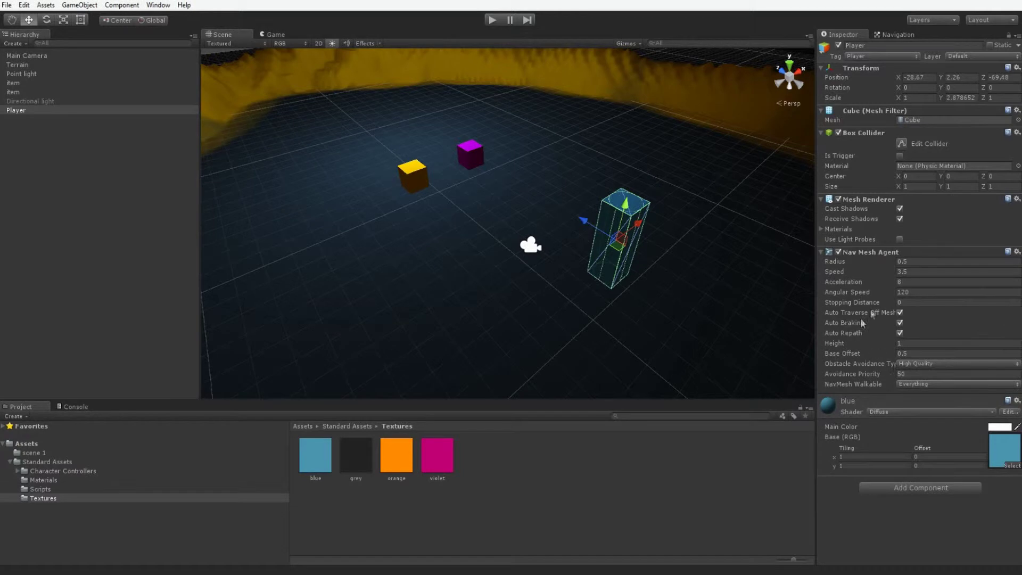
{"action": "left_click_drag", "start_coordinate": [880, 261], "coordinate": [884, 261]}
{"action": "left_click_drag", "start_coordinate": [663, 286], "coordinate": [604, 254], "text": "alt"}
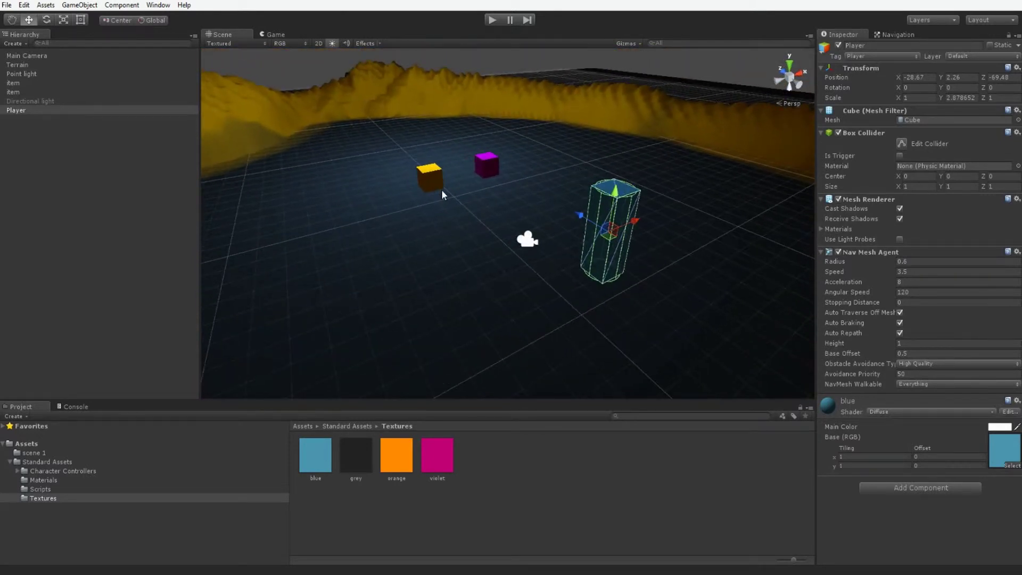
Keep High Quality obstacle avoidance and collapse the Player's component headers
{"action": "left_click", "coordinate": [819, 252]}
{"action": "left_click", "coordinate": [819, 199]}
{"action": "left_click", "coordinate": [820, 132]}
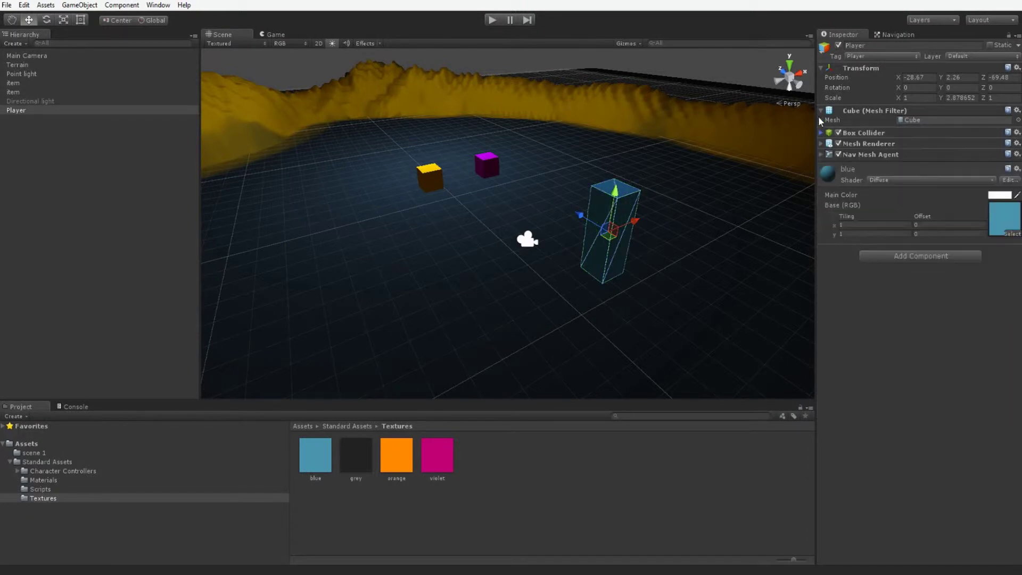
{"action": "left_click", "coordinate": [820, 111]}
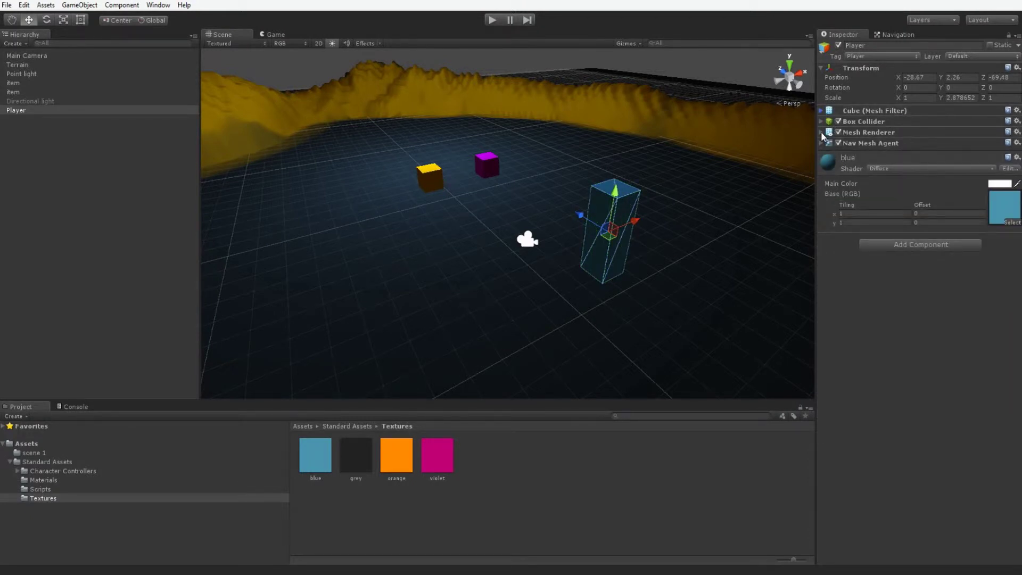
{"action": "left_click", "coordinate": [821, 141]}
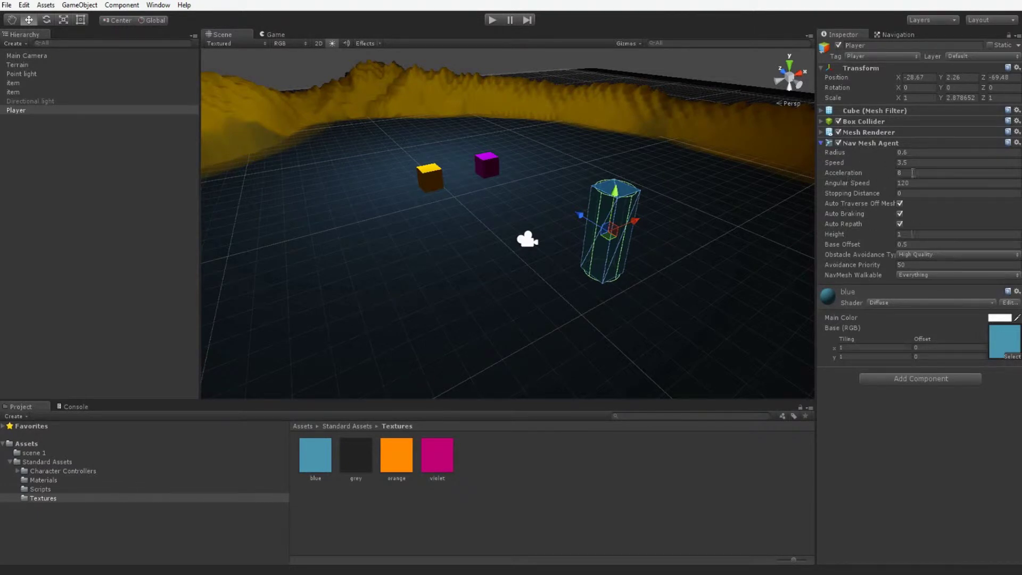
{"action": "left_click", "coordinate": [913, 255]}
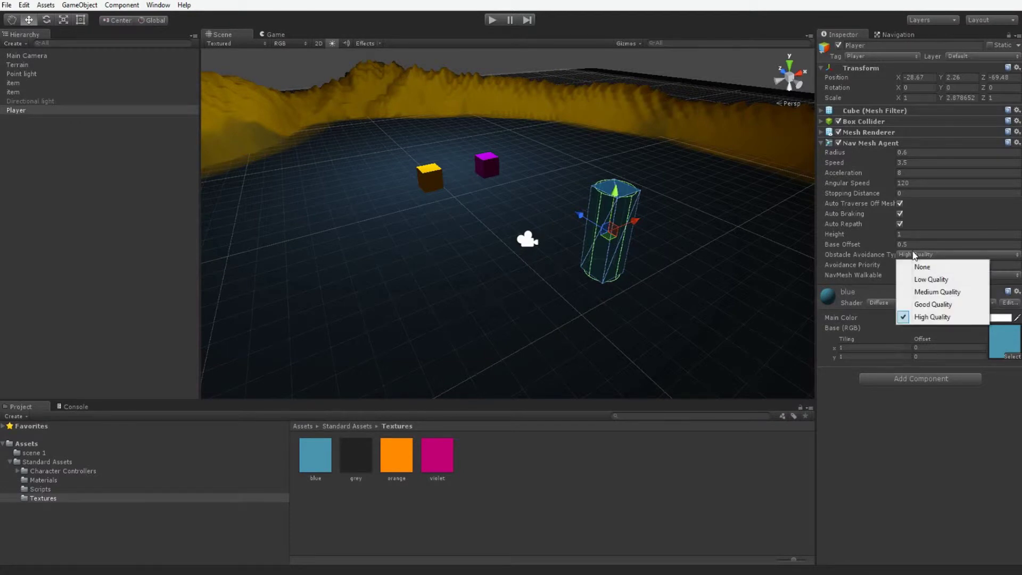
{"action": "left_click", "coordinate": [932, 395]}
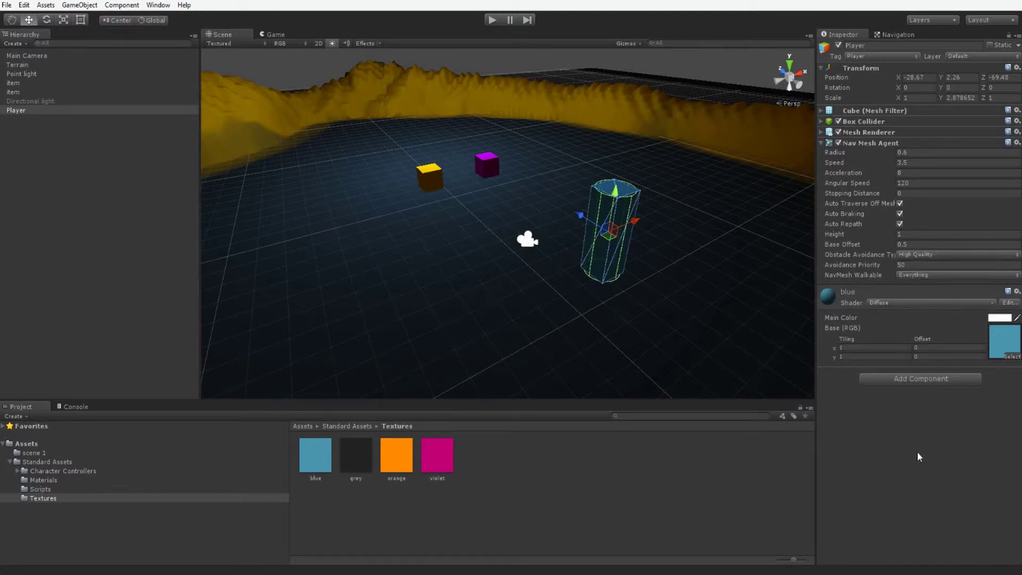
{"action": "left_click", "coordinate": [822, 143]}
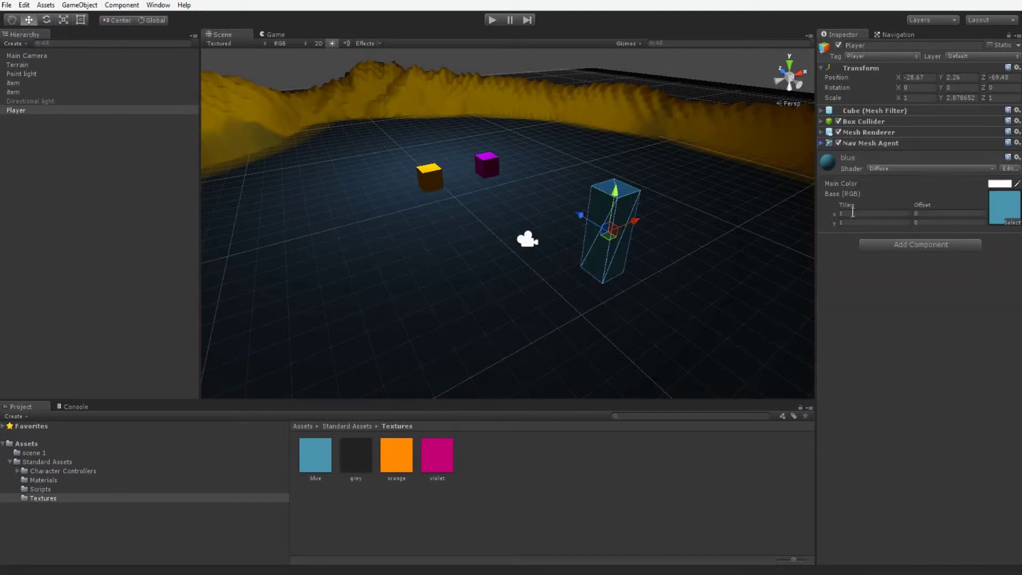
{"action": "left_click", "coordinate": [40, 488]}
Create a new C# script in the Project panel named ClickToMove
{"action": "right_click", "coordinate": [438, 489]}
{"action": "mouse_move", "coordinate": [505, 314]}
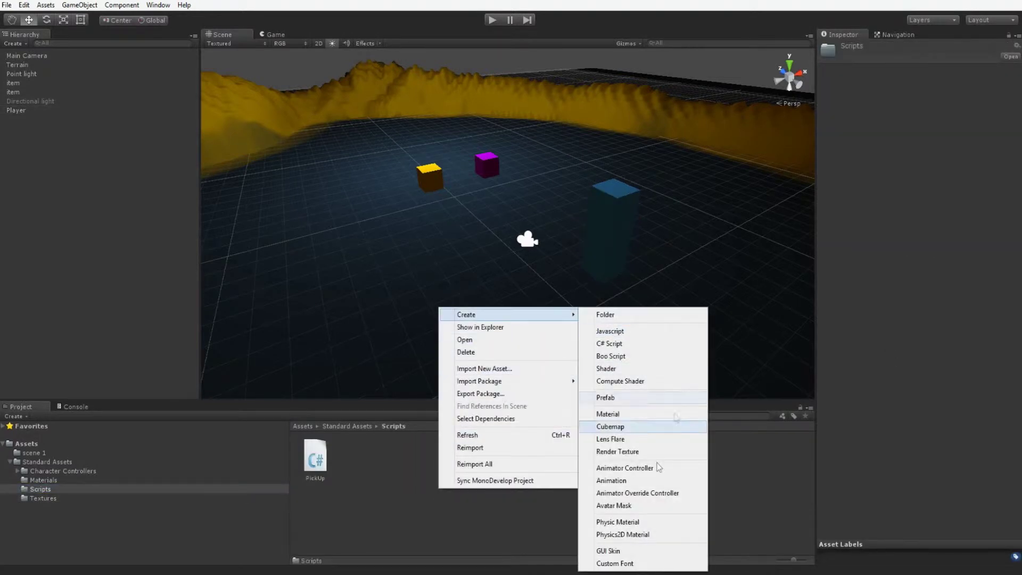
{"action": "left_click", "coordinate": [618, 343]}
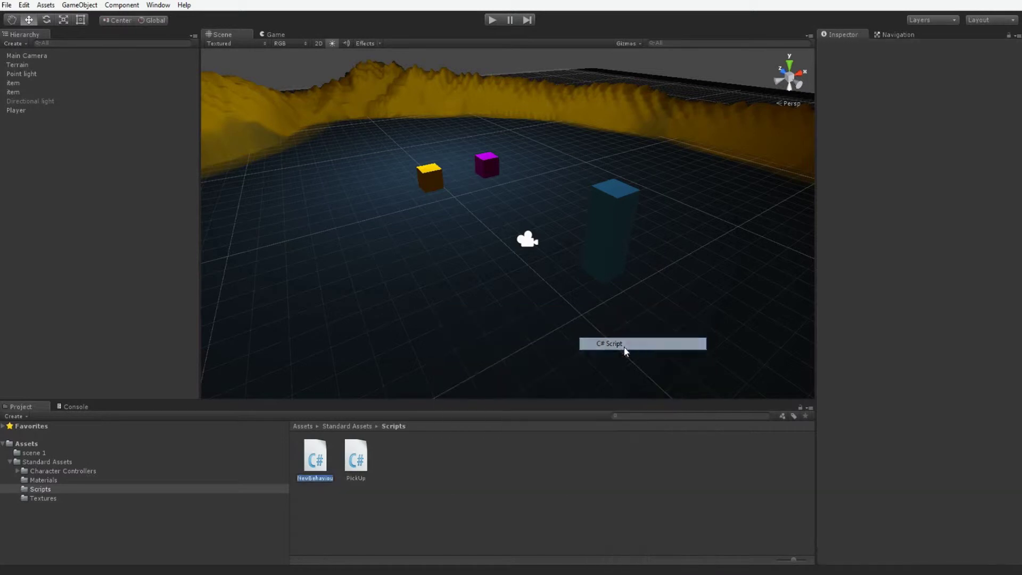
{"action": "type", "text": "P"}
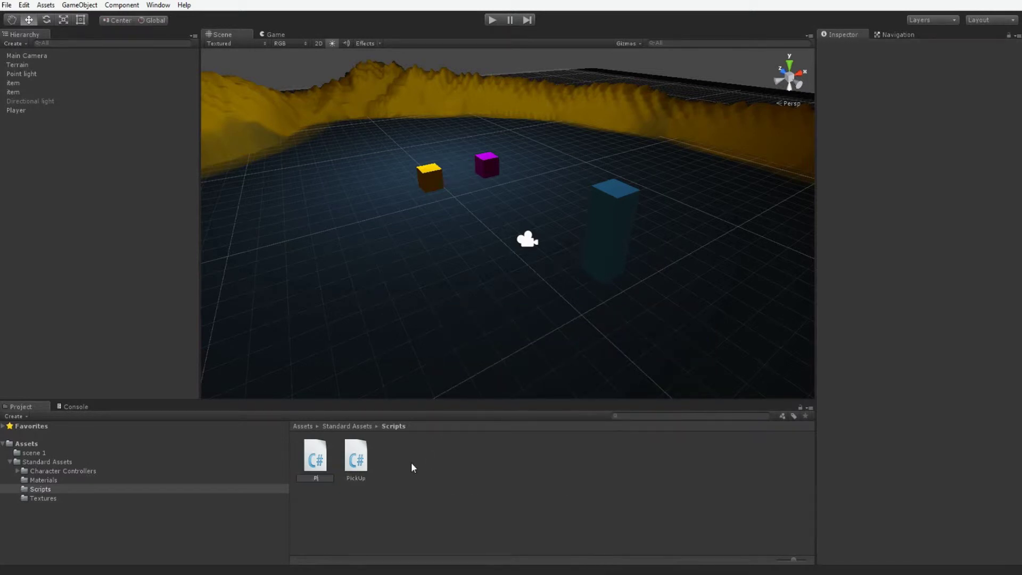
{"action": "type", "text": "ClickToMove"}
{"action": "key", "text": "Return"}
Open the ClickToMove script in MonoDevelop for editing
{"action": "left_click", "coordinate": [84, 24]}
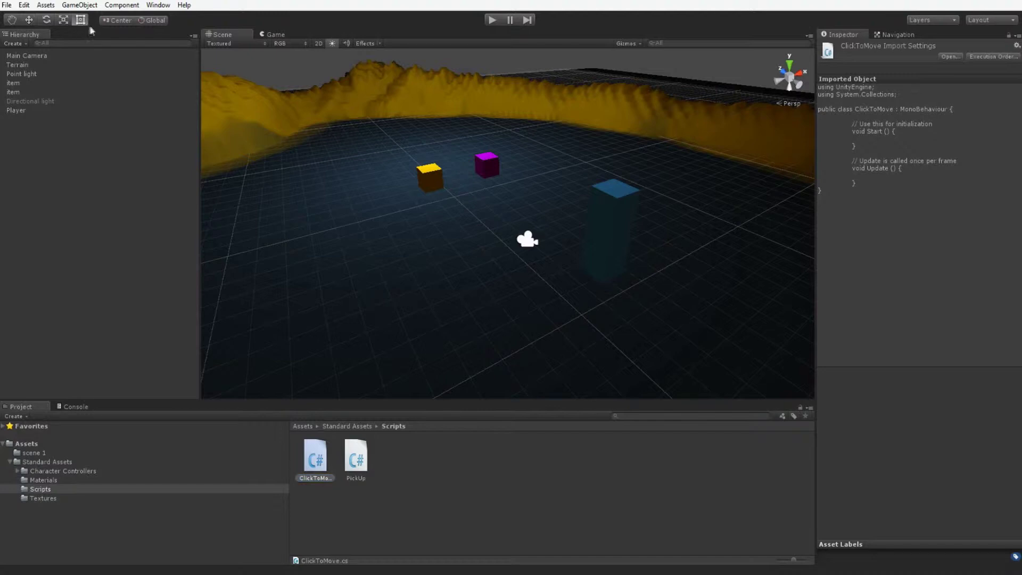
{"action": "left_click", "coordinate": [29, 20]}
{"action": "left_click", "coordinate": [324, 472]}
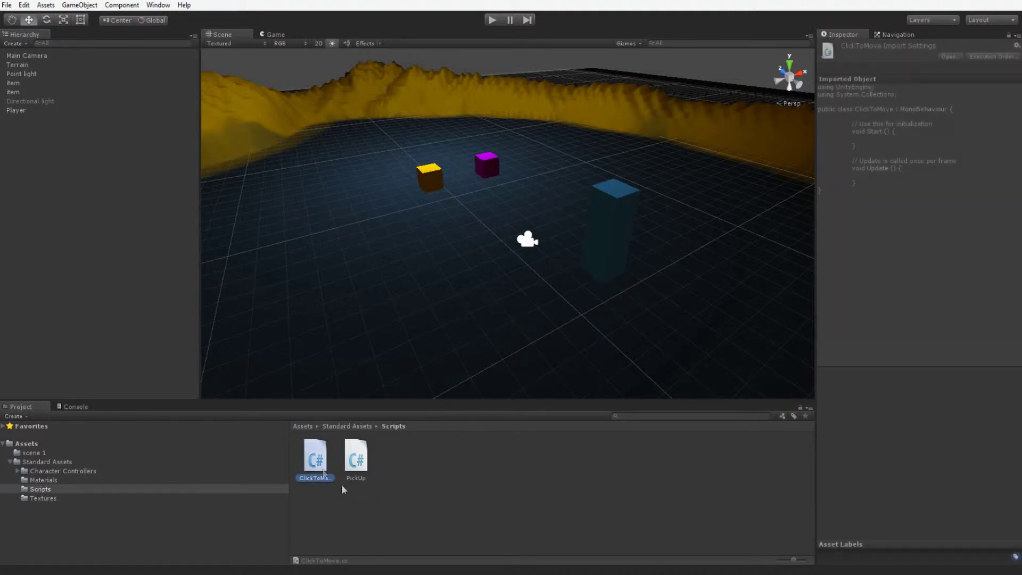
{"action": "double_click", "coordinate": [314, 461]}
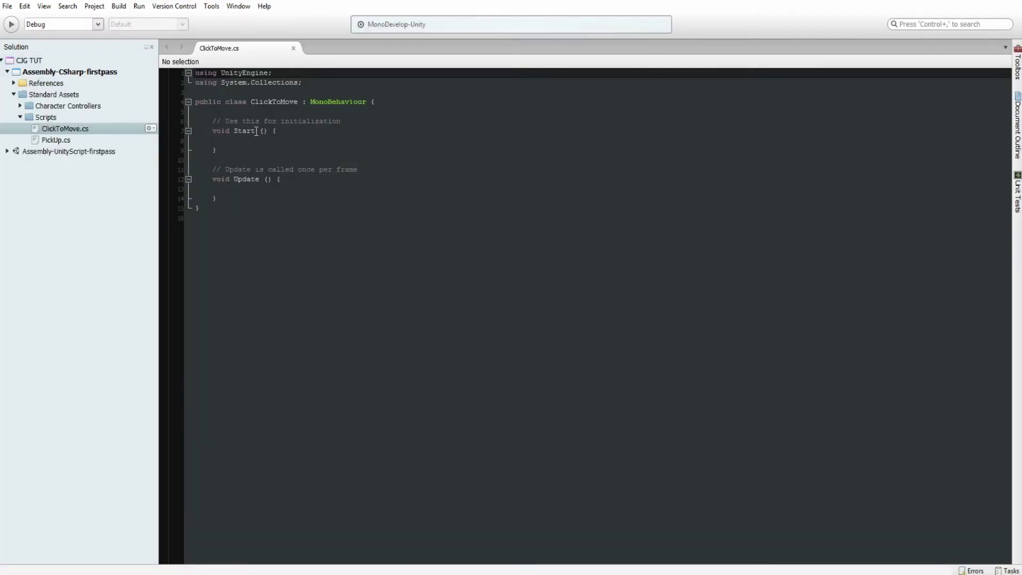
Replace the default ClickToMove template with the pasted NavMeshAgent click-to-move code
{"action": "left_click", "coordinate": [272, 109]}
{"action": "key", "text": "Return"}
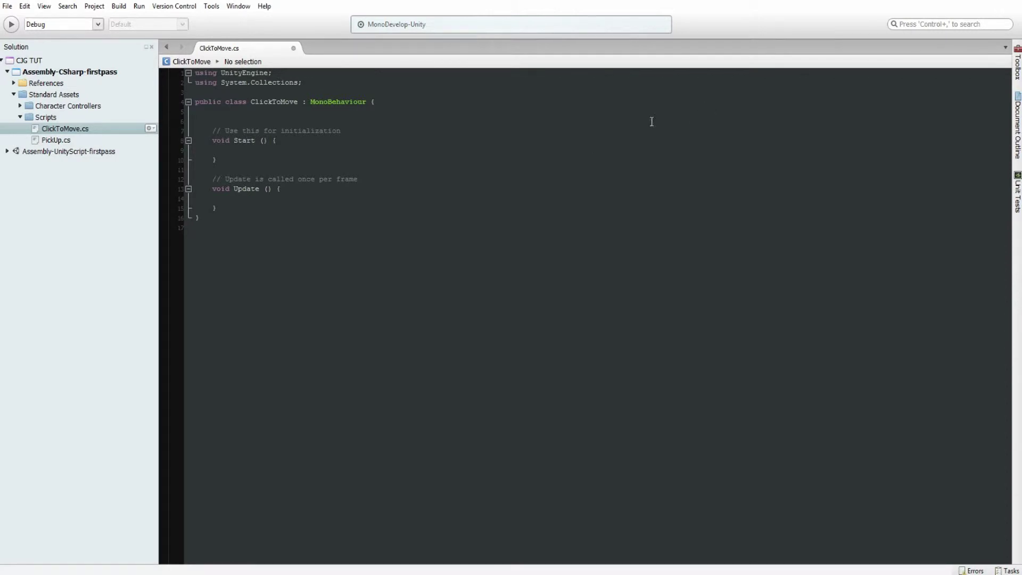
{"action": "left_click_drag", "start_coordinate": [309, 262], "coordinate": [298, 70]}
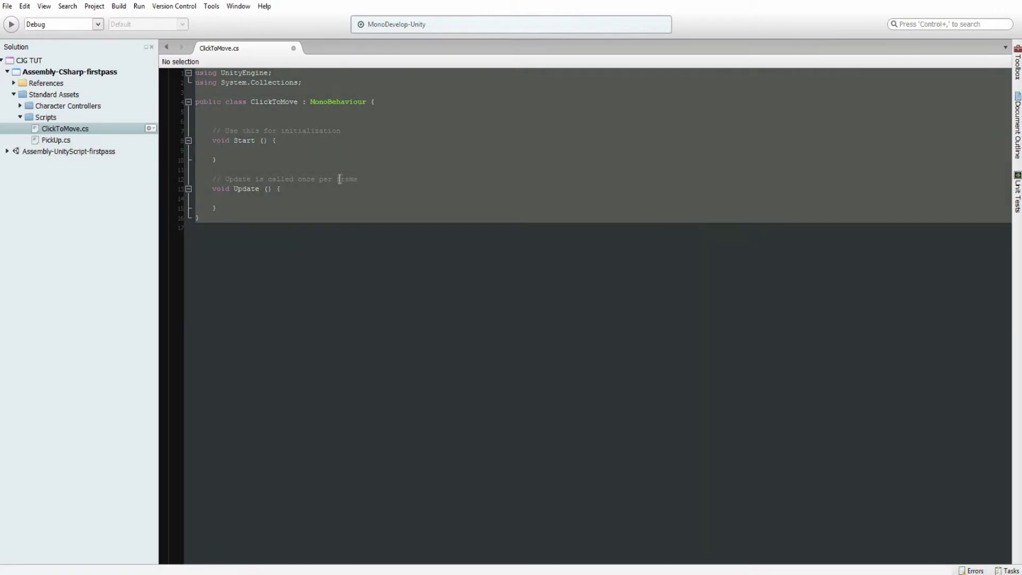
{"action": "type", "text": "using UnityEngine; using System.Collections;  [RequireComponent(typeof(NavMeshAgent))]  public class ClickToMove : MonoBehaviour {  \tNavMeshAgent navigationAgent;  \t// Use this for initialization \tvoid Start () { \t\tnavigationAgent = GetComponent<NavMeshAgent>();  \t}  \t// Update is called once per frame \tvoid Update () {  \t\tMove ();  \t}  \t//movement of the player \tvoid Move (){  \t\tif(Input.GetMouseButtonUp(0)){ \t\t\tRaycastHit hit; \t\t\tRay ray = Camera.main.ScreenPointToRay(Input.mousePosition);  \t\t\tif(Physics.Raycast(ray, out hit, 500)){ \t\t\t\tnavigationAgent.SetDestination(hit.point); \t\t\t} \t\t}  \t} }"}
{"action": "left_click", "coordinate": [503, 254]}
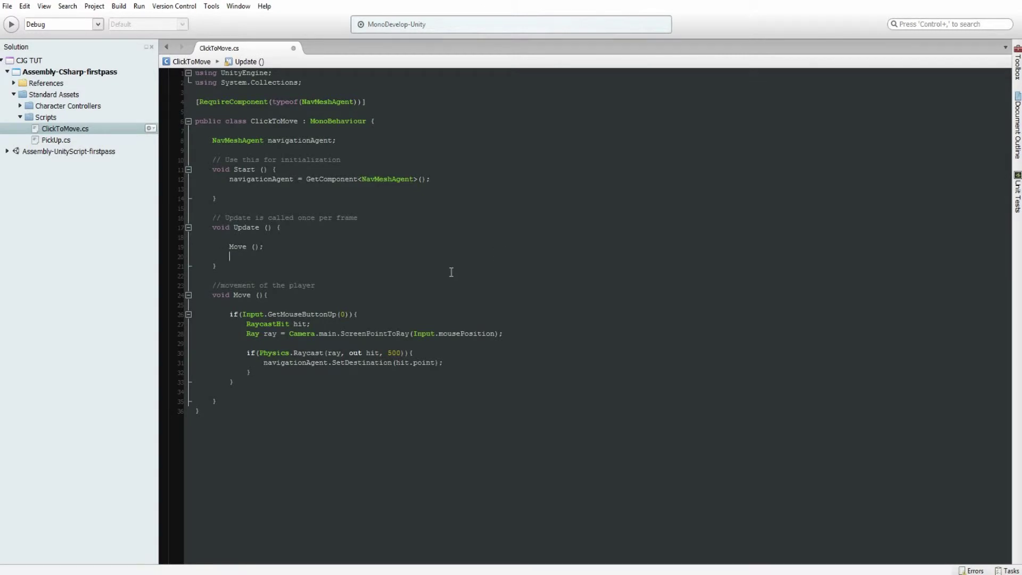
{"action": "double_click", "coordinate": [56, 140]}
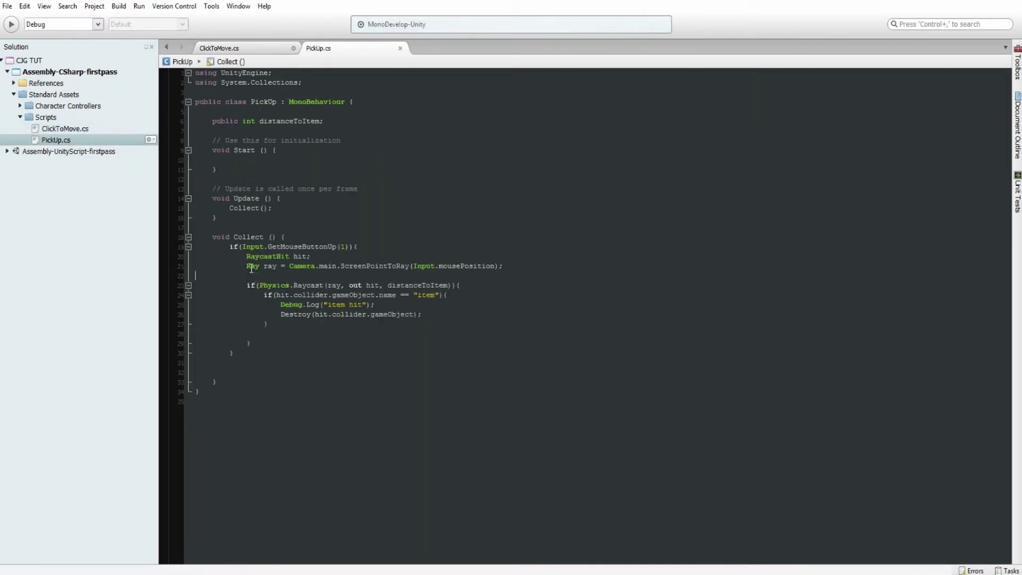
Back in ClickToMove.cs, review the RequireComponent line, NavMeshAgent field and GetComponent assignment in Start
{"action": "left_click", "coordinate": [259, 48]}
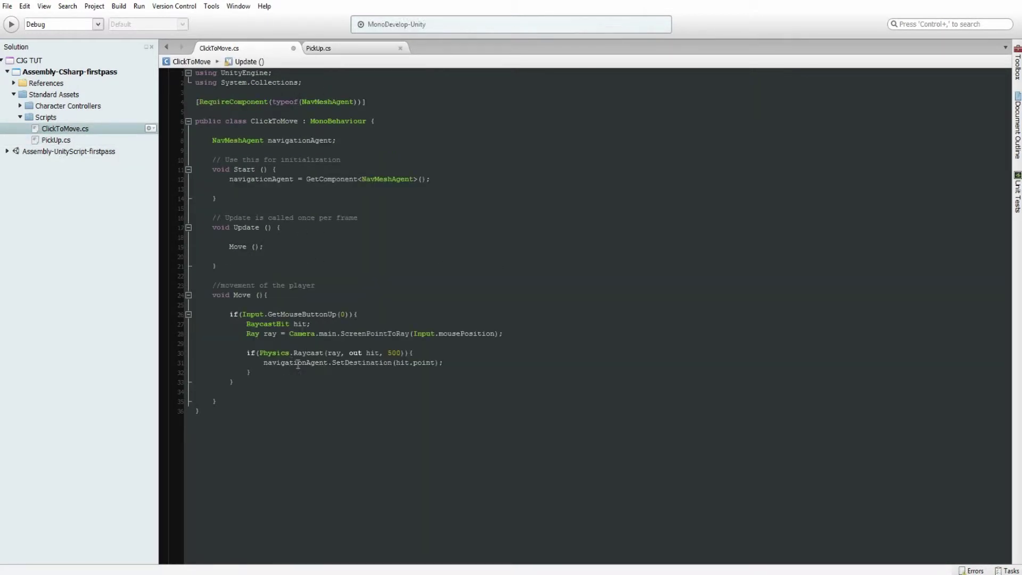
{"action": "left_click", "coordinate": [442, 363]}
{"action": "key", "text": "shift+Home"}
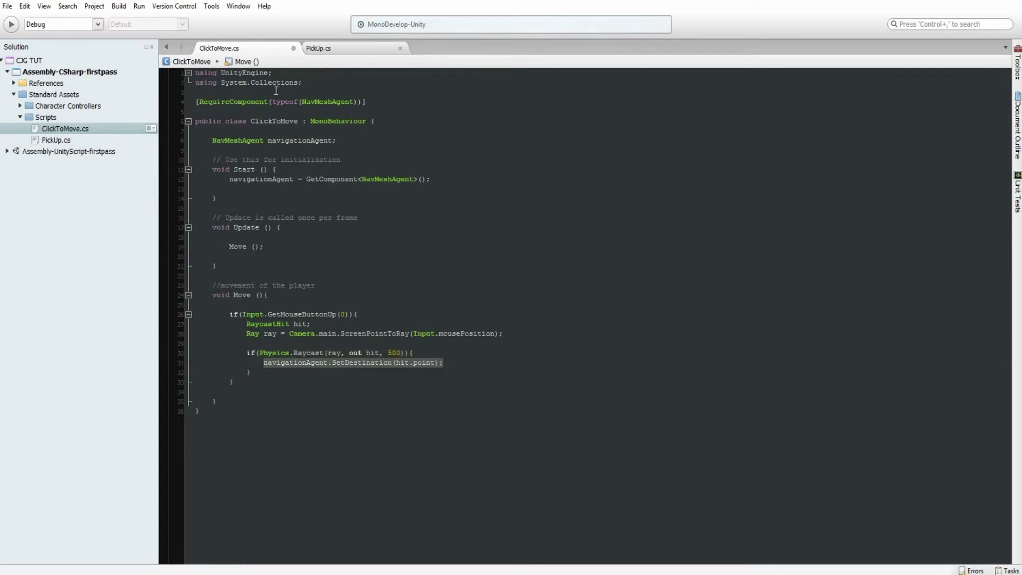
{"action": "left_click_drag", "start_coordinate": [196, 102], "coordinate": [370, 101]}
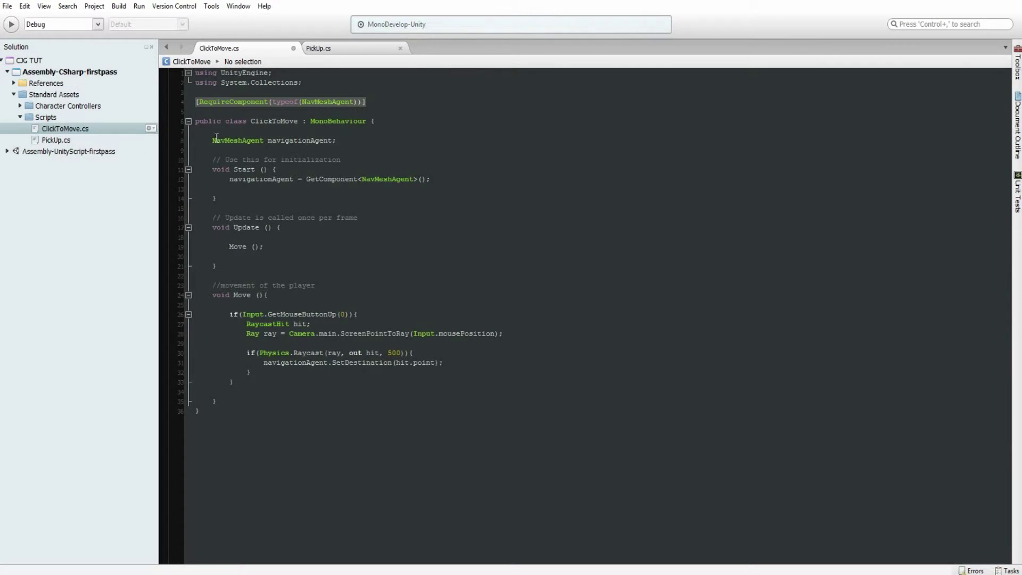
{"action": "left_click_drag", "start_coordinate": [213, 140], "coordinate": [373, 144]}
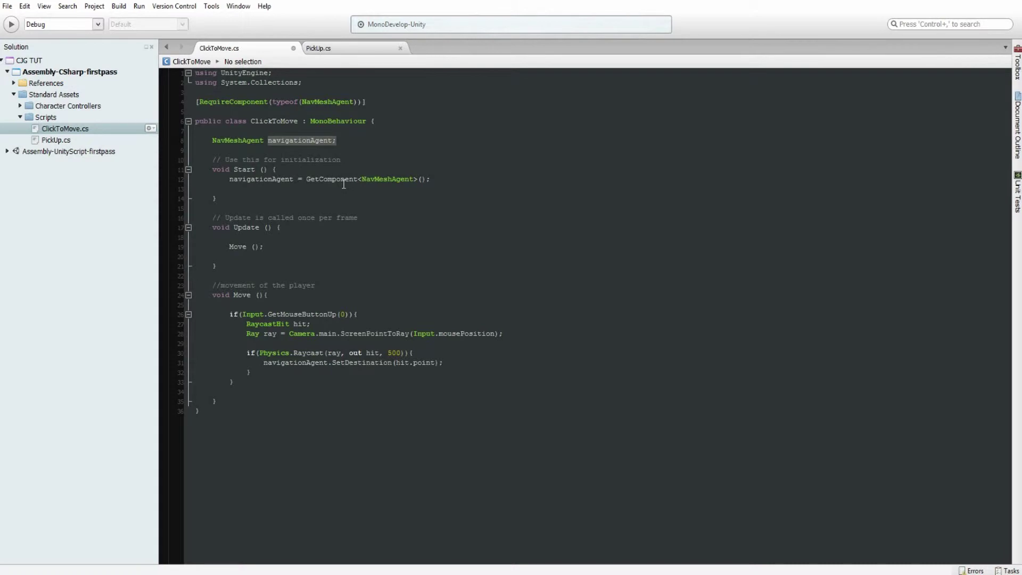
{"action": "left_click_drag", "start_coordinate": [306, 179], "coordinate": [420, 179]}
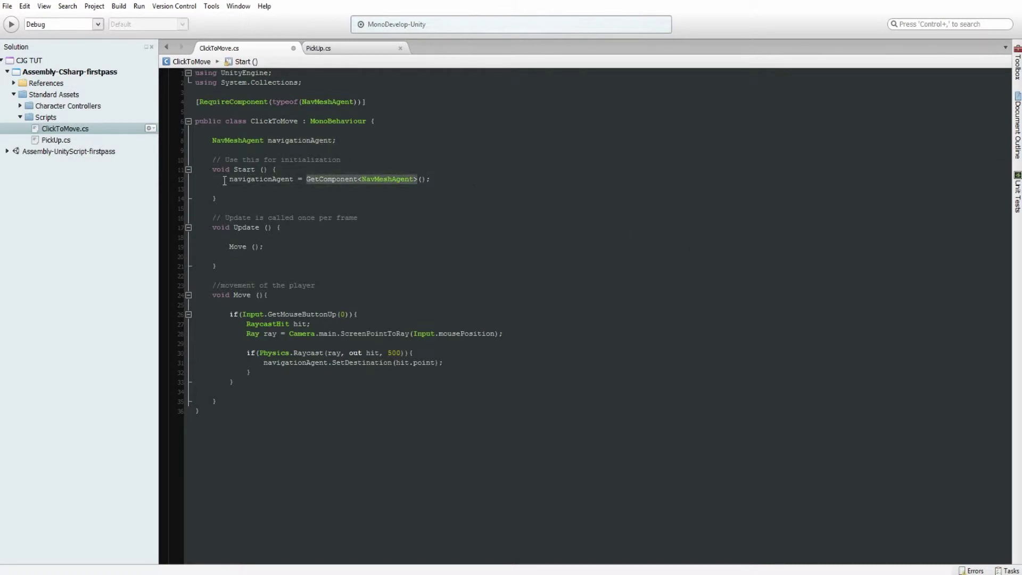
{"action": "left_click_drag", "start_coordinate": [229, 178], "coordinate": [293, 178]}
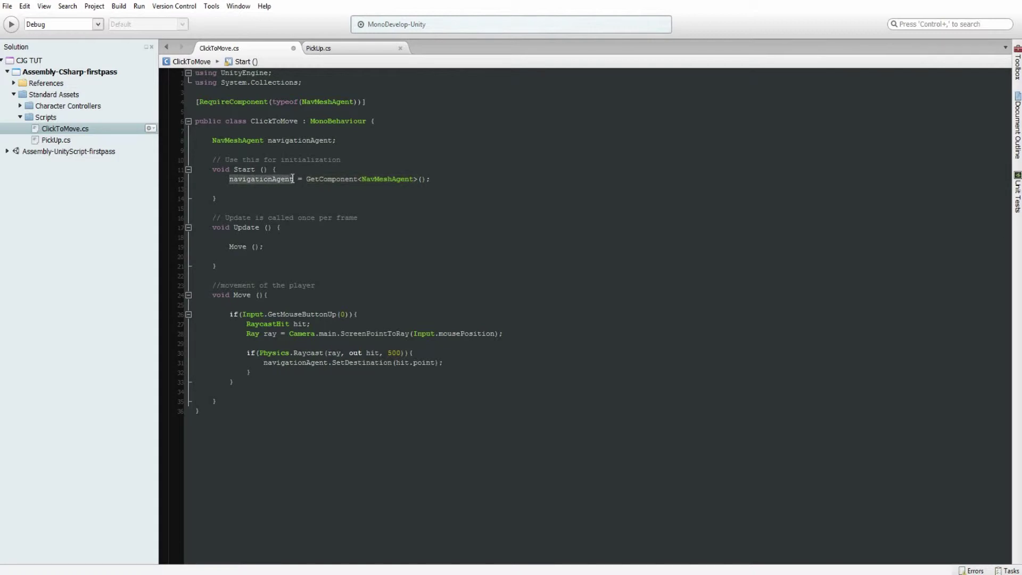
Review the Move() call in Update and the 500 raycast range
{"action": "left_click", "coordinate": [378, 309]}
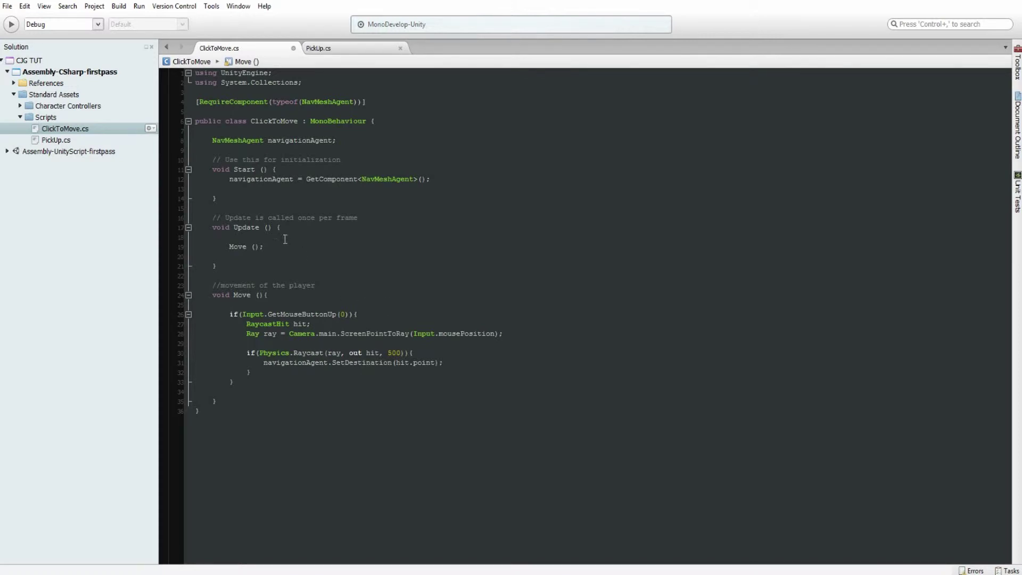
{"action": "left_click_drag", "start_coordinate": [277, 246], "coordinate": [228, 247]}
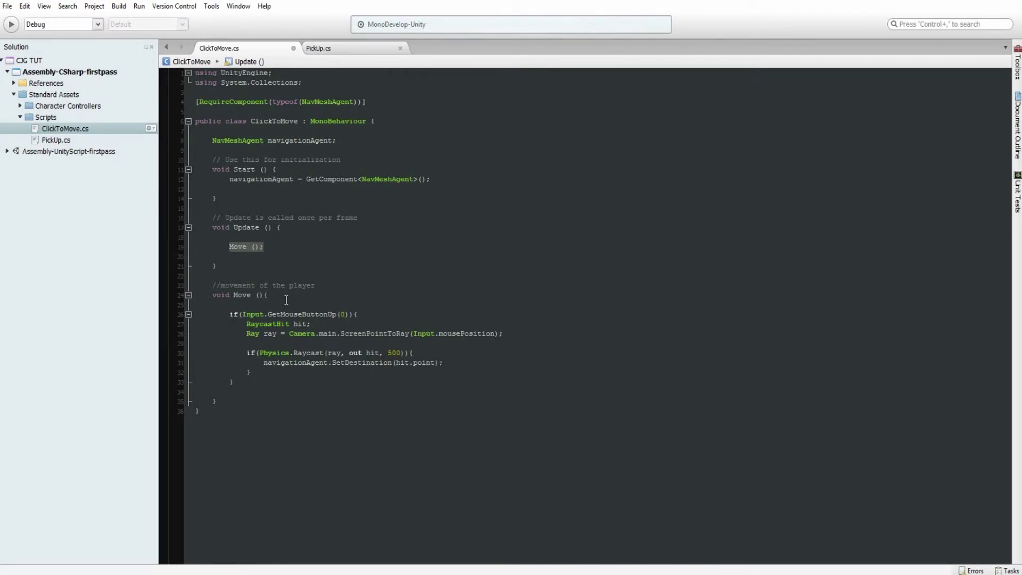
{"action": "left_click_drag", "start_coordinate": [388, 352], "coordinate": [401, 352]}
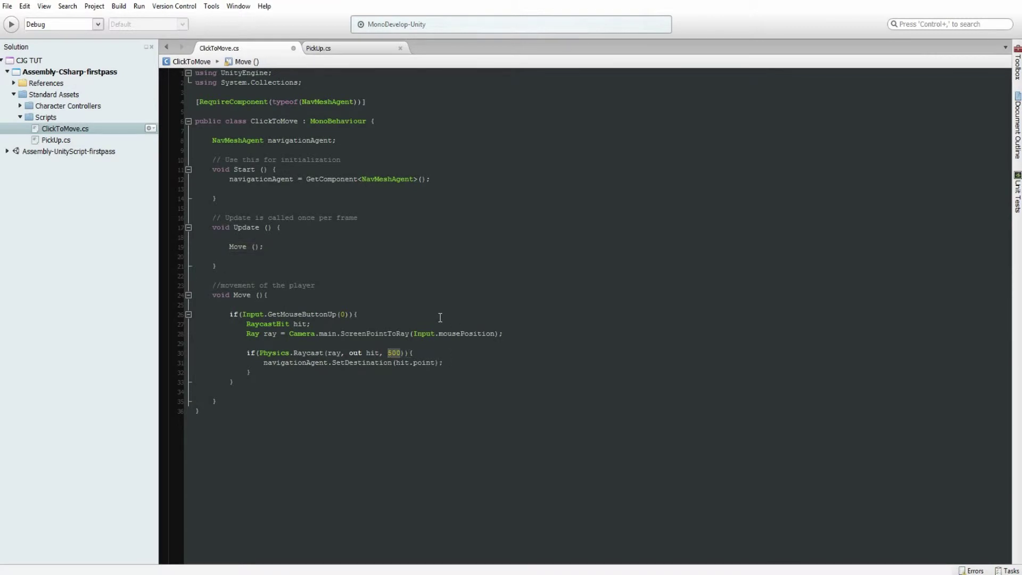
Try a public int distance variable as the raycast range, then restore 500 in the Raycast call
{"action": "type", "text": "distance"}
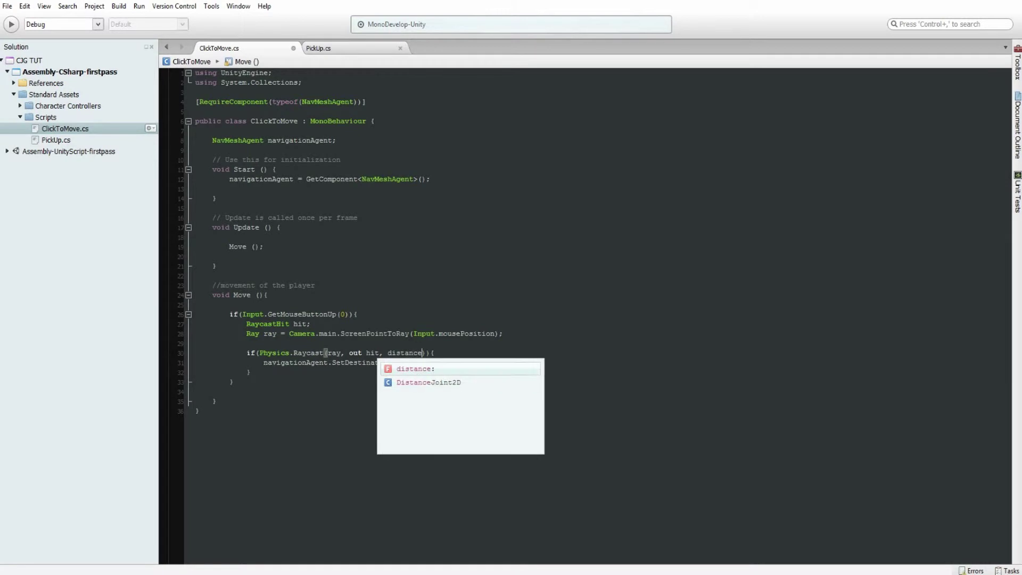
{"action": "left_click", "coordinate": [286, 148]}
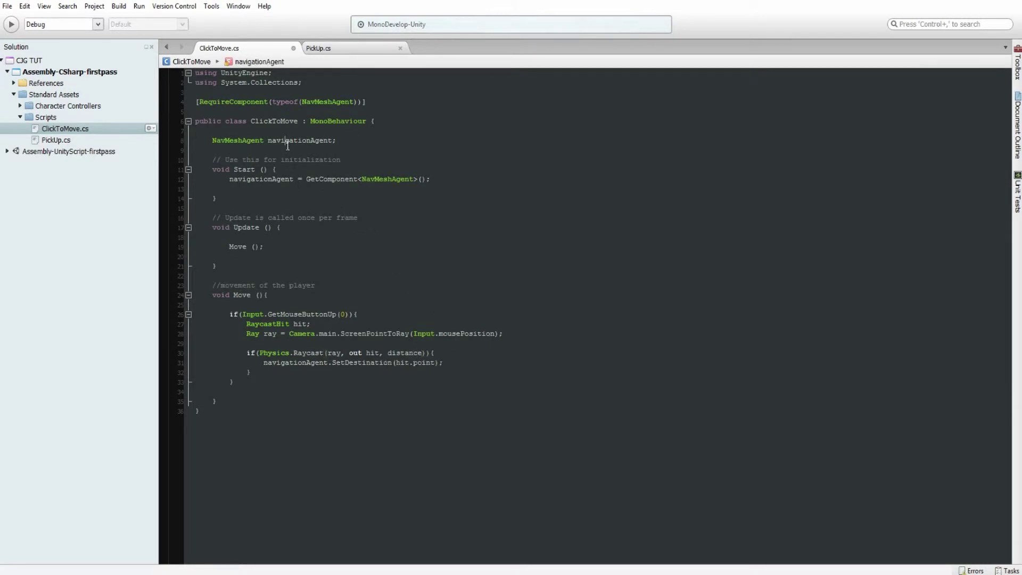
{"action": "type", "text": "pubnl"}
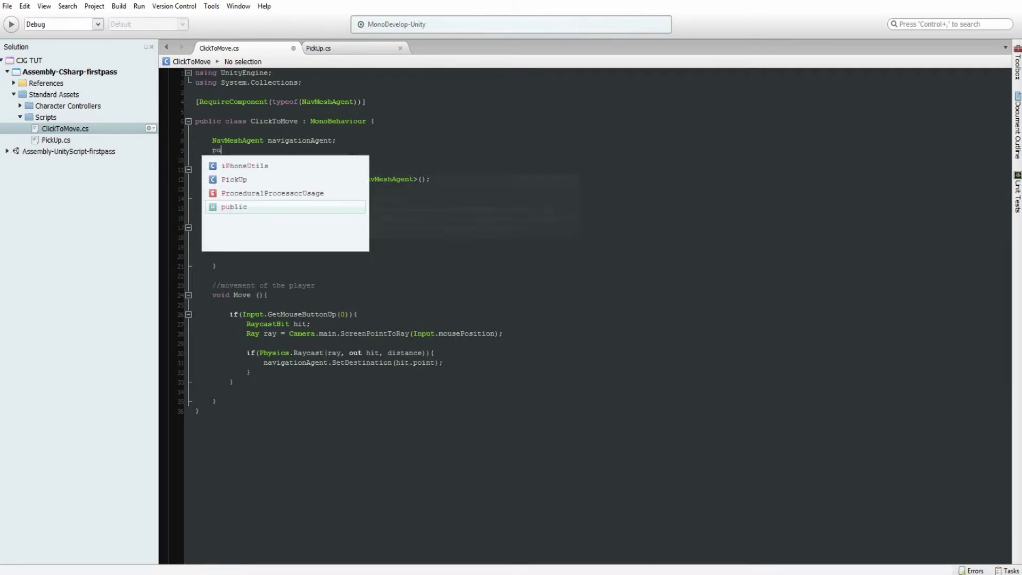
{"action": "key", "text": "BackSpace"}
{"action": "key", "text": "BackSpace"}
{"action": "type", "text": "l"}
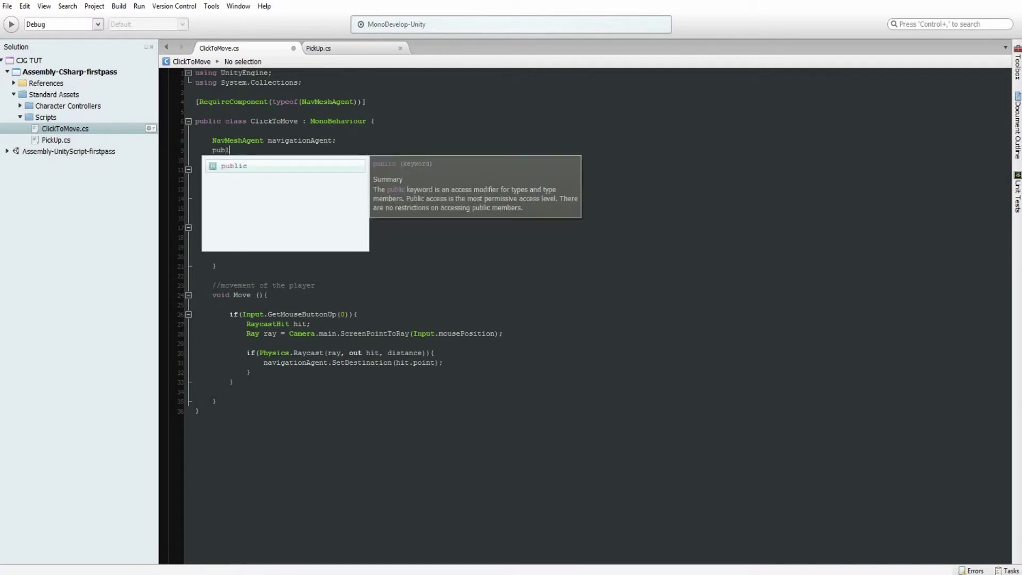
{"action": "type", "text": "ic i"}
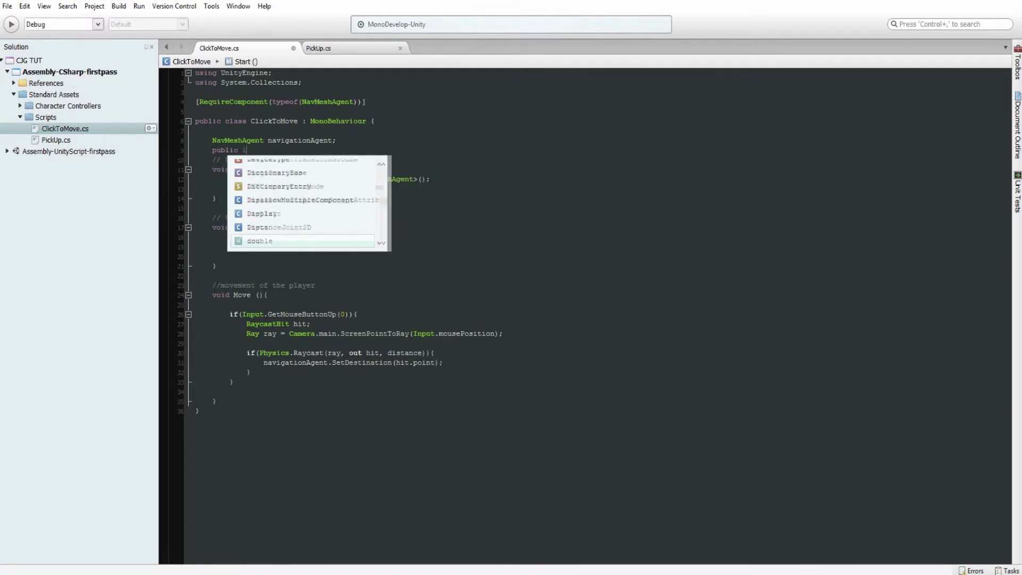
{"action": "type", "text": "nt distance"}
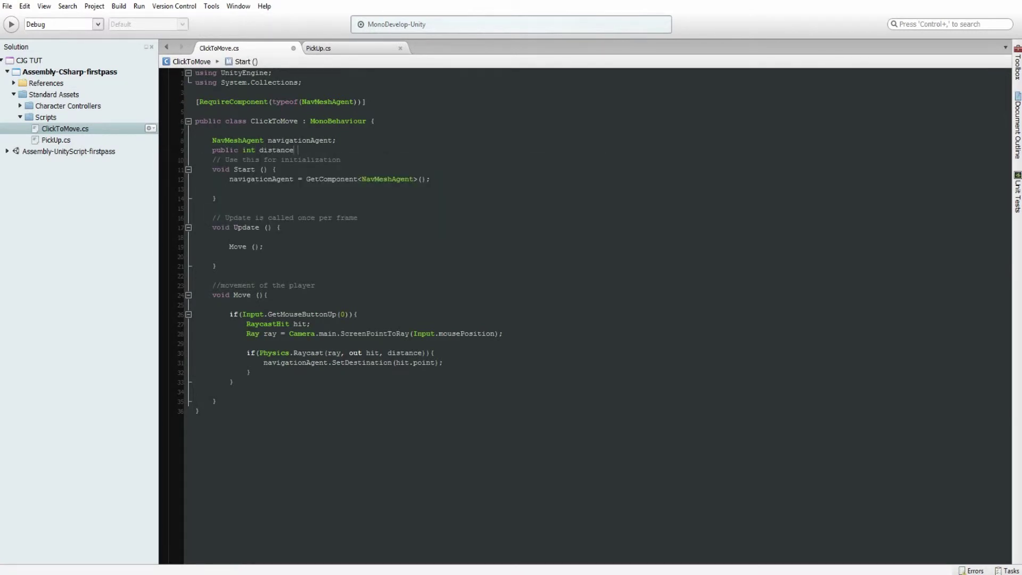
{"action": "type", "text": ";"}
{"action": "key", "text": "Return"}
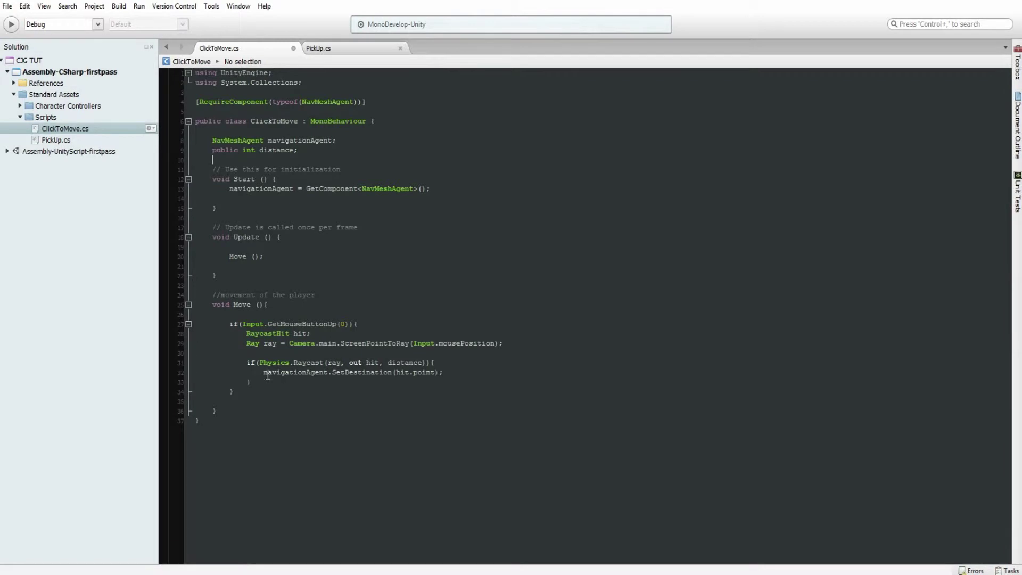
{"action": "left_click_drag", "start_coordinate": [387, 363], "coordinate": [420, 366]}
{"action": "type", "text": "500"}
Delete the distance declaration and save ClickToMove
{"action": "left_click_drag", "start_coordinate": [305, 151], "coordinate": [196, 150]}
{"action": "key", "text": "BackSpace"}
{"action": "key", "text": "ctrl+s"}
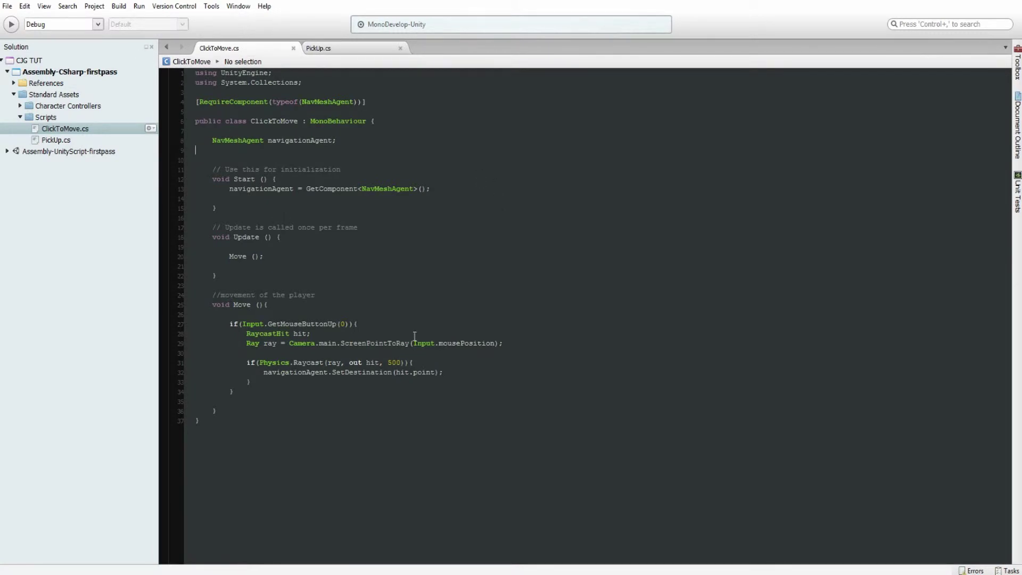
Walk through the GetComponent and SetDestination lines, then return to the Unity editor
{"action": "left_click_drag", "start_coordinate": [262, 375], "coordinate": [324, 379]}
{"action": "left_click_drag", "start_coordinate": [430, 188], "coordinate": [230, 188]}
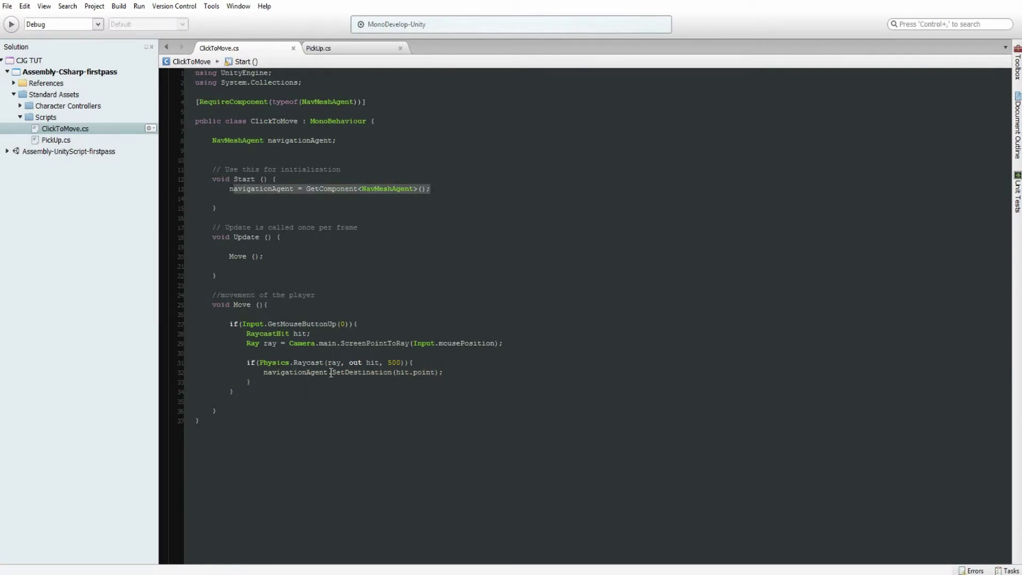
{"action": "left_click_drag", "start_coordinate": [332, 372], "coordinate": [435, 373]}
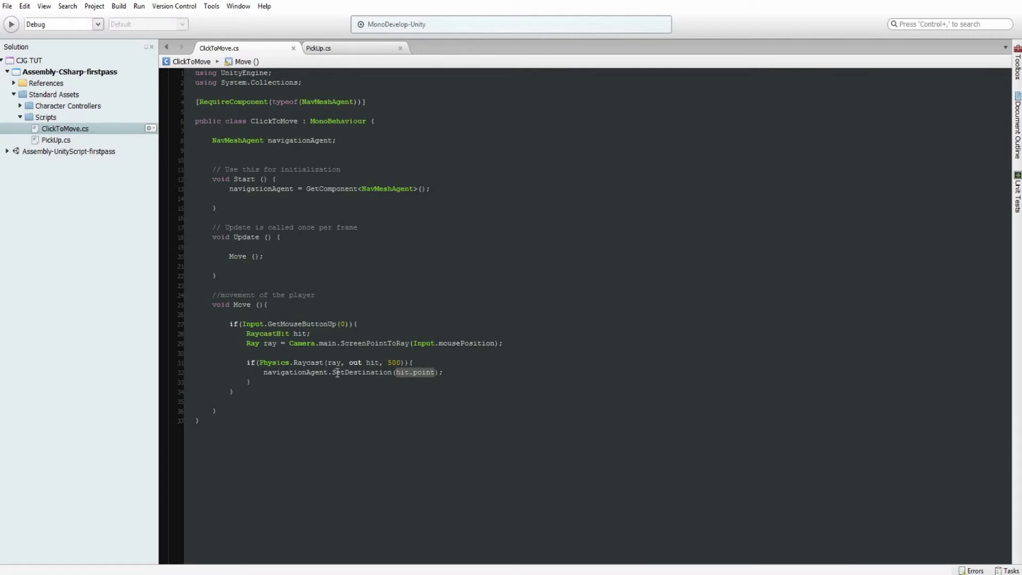
{"action": "left_click_drag", "start_coordinate": [334, 374], "coordinate": [394, 374]}
{"action": "left_click_drag", "start_coordinate": [295, 374], "coordinate": [328, 375]}
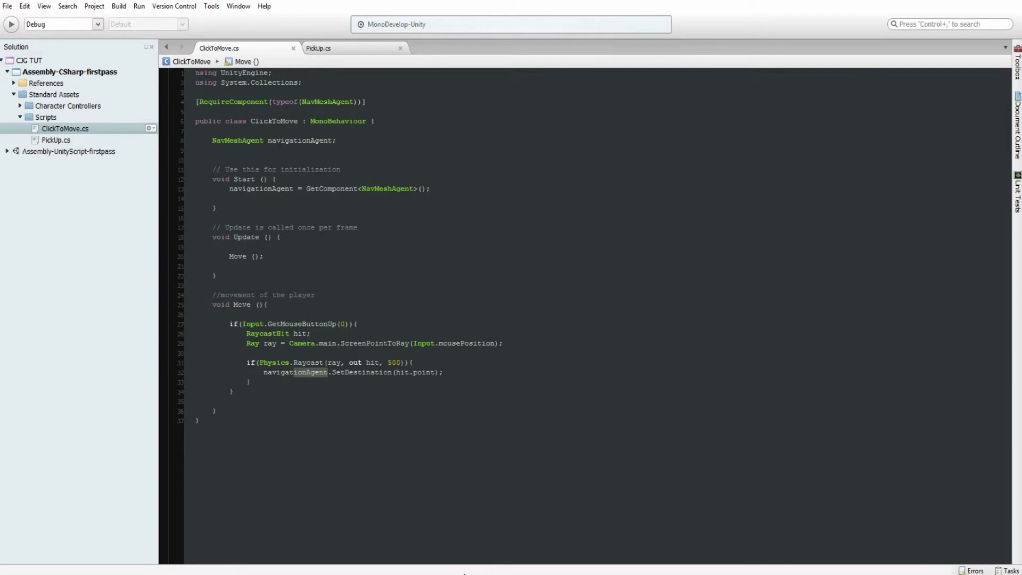
{"action": "key", "text": "alt+Tab"}
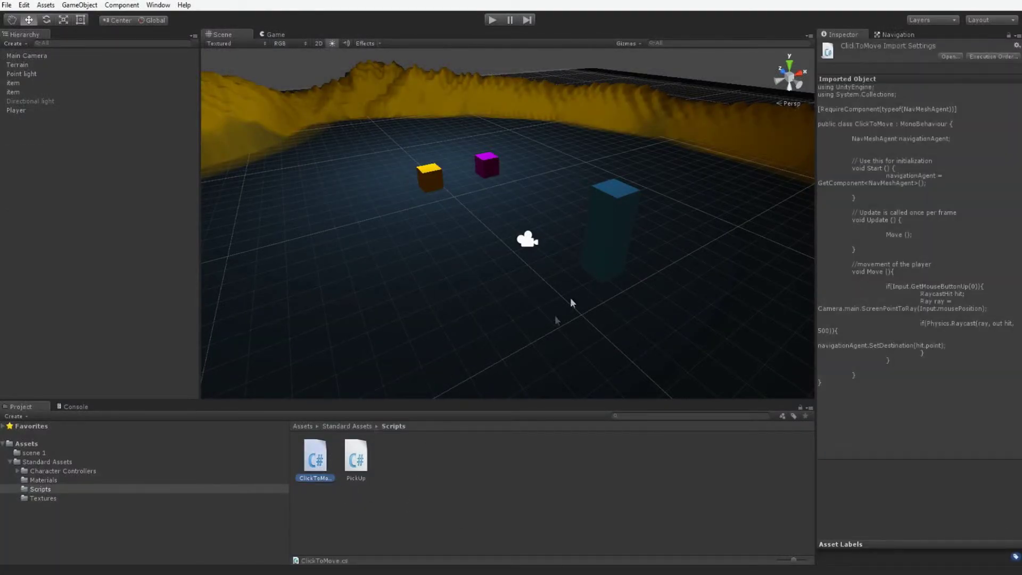
Attach the ClickToMove script to the blue Player pillar
{"action": "left_click", "coordinate": [601, 260]}
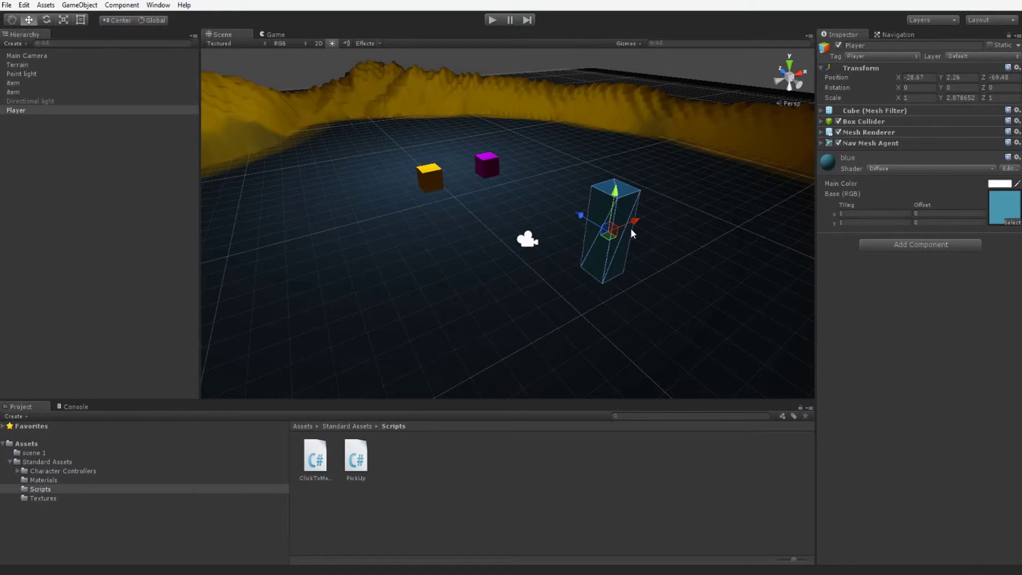
{"action": "left_click_drag", "start_coordinate": [315, 458], "coordinate": [859, 346]}
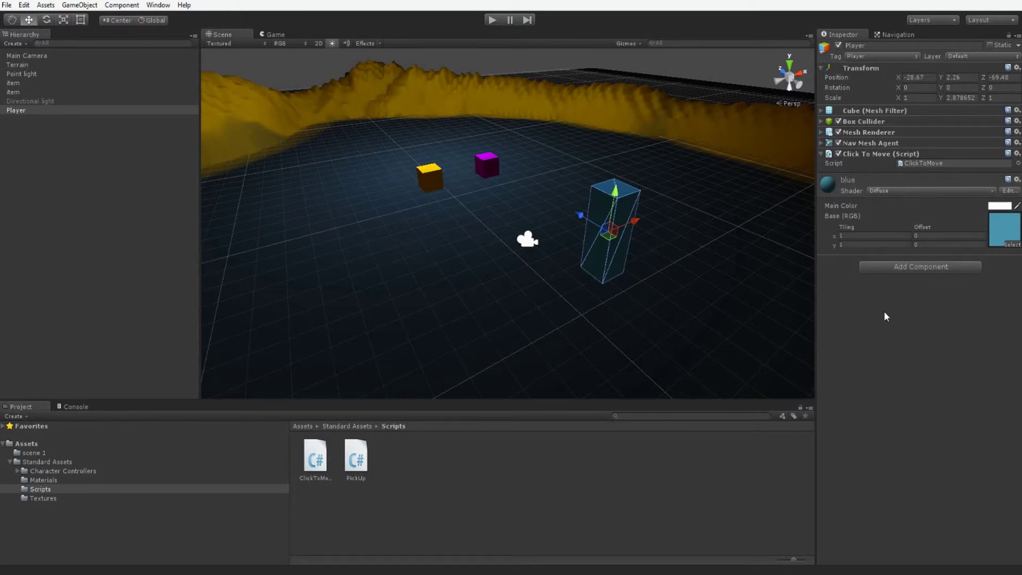
{"action": "left_click", "coordinate": [80, 5]}
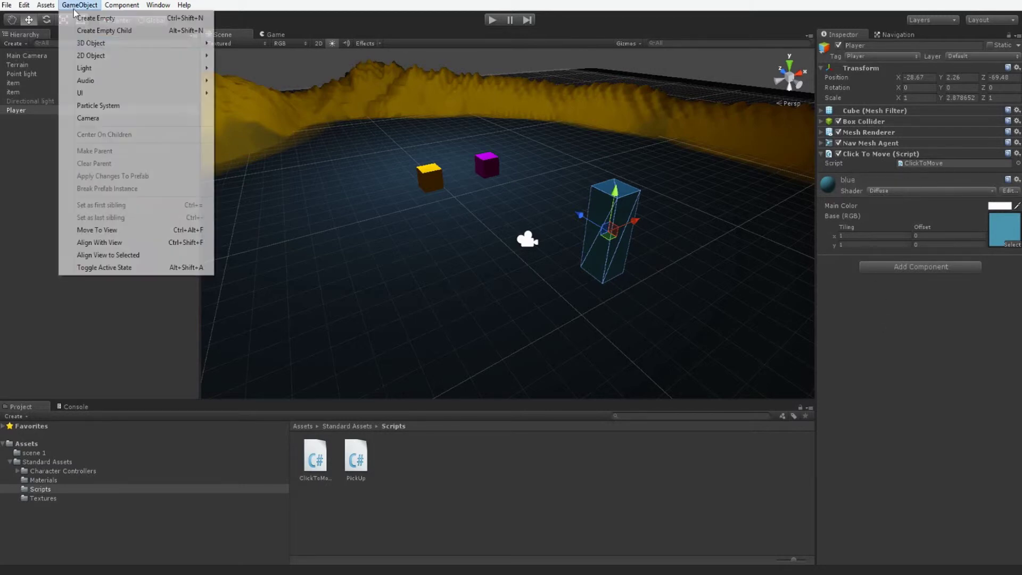
{"action": "mouse_move", "coordinate": [89, 43]}
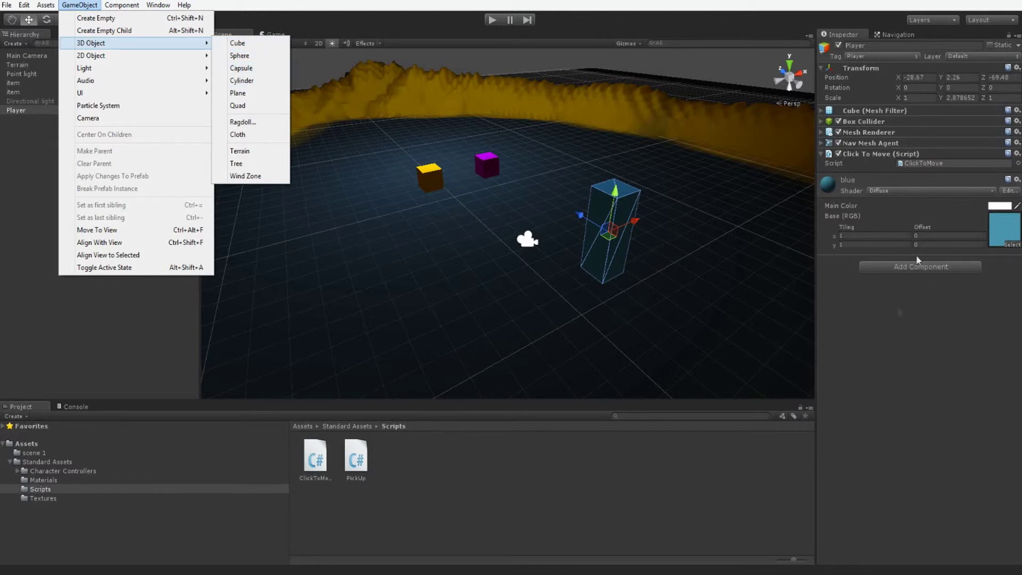
{"action": "left_click", "coordinate": [892, 364]}
Show the Navigation bake settings with the navmesh and orbit to view the terrain ridge
{"action": "left_click", "coordinate": [898, 35]}
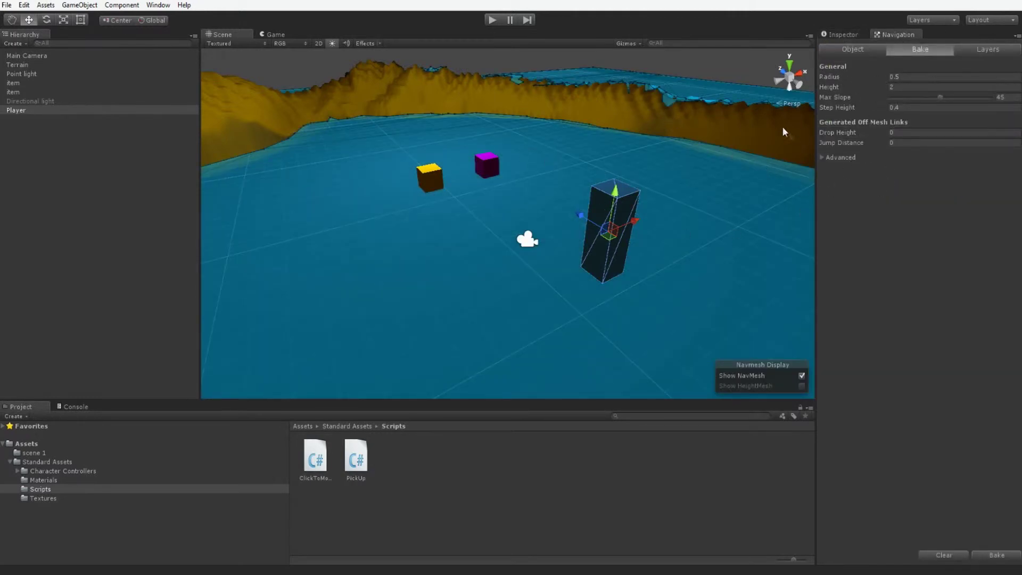
{"action": "left_click_drag", "start_coordinate": [350, 192], "coordinate": [480, 192], "text": "alt"}
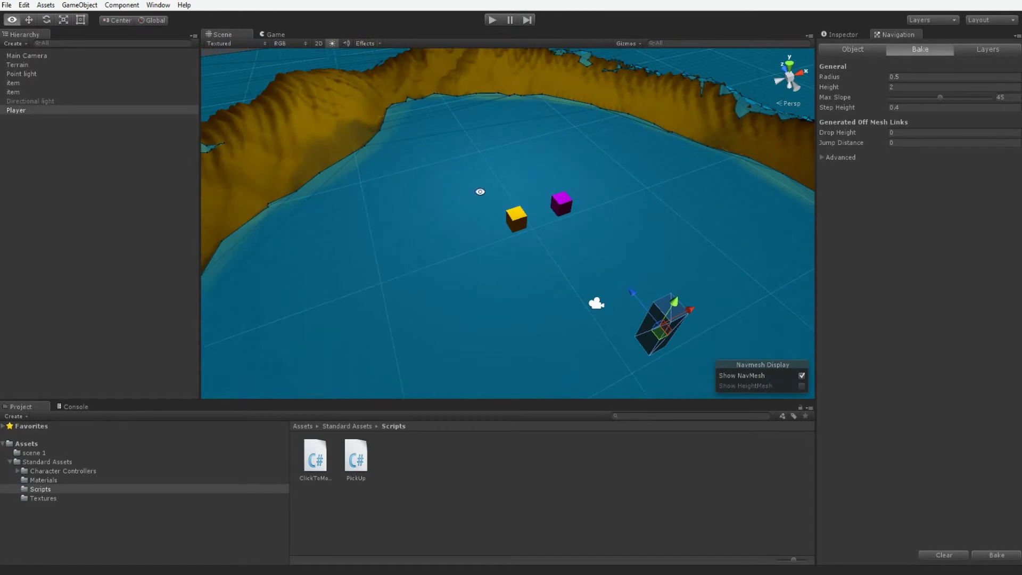
{"action": "left_click", "coordinate": [80, 5]}
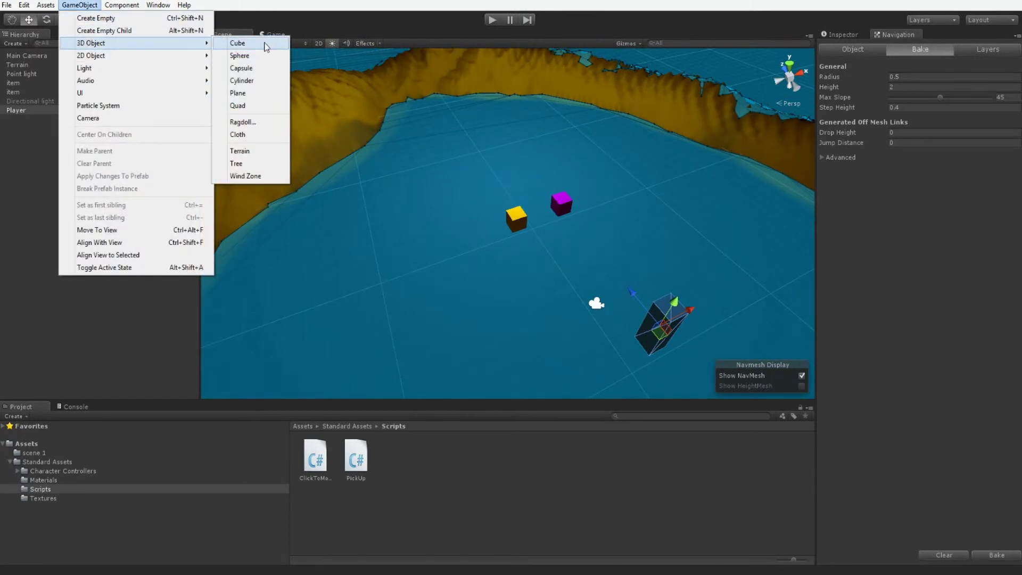
Add a cube, stretch it into a long bar along X, and place it beside the item cubes
{"action": "left_click", "coordinate": [266, 47]}
{"action": "key", "text": "e"}
{"action": "key", "text": "r"}
{"action": "left_click_drag", "start_coordinate": [544, 211], "coordinate": [724, 151]}
{"action": "key", "text": "w"}
{"action": "left_click_drag", "start_coordinate": [546, 213], "coordinate": [662, 250]}
{"action": "left_click_drag", "start_coordinate": [577, 221], "coordinate": [809, 57]}
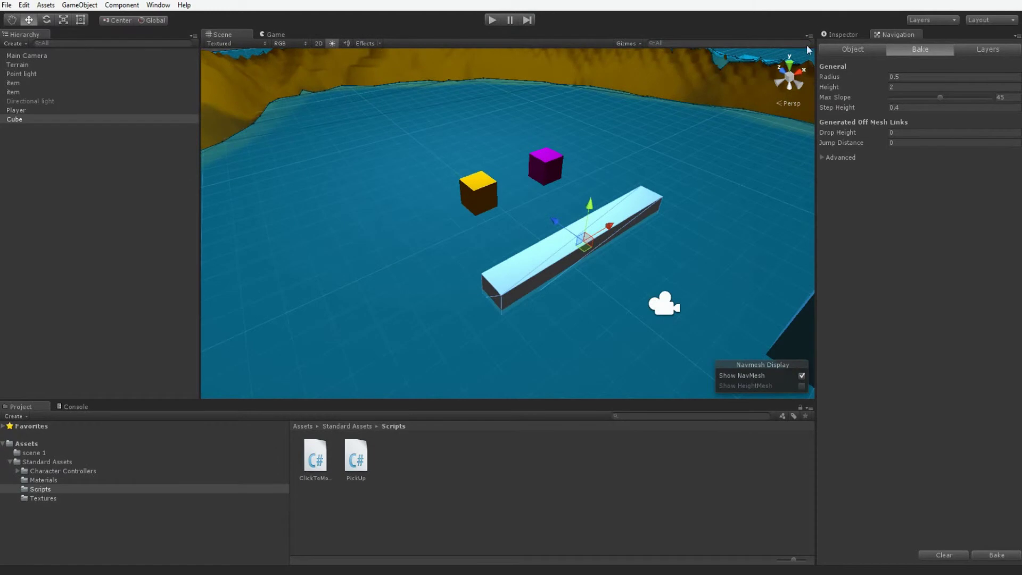
{"action": "left_click", "coordinate": [834, 33]}
{"action": "mouse_move", "coordinate": [590, 203]}
{"action": "left_mouse_down"}
{"action": "mouse_move", "coordinate": [591, 192]}
{"action": "mouse_move", "coordinate": [591, 201]}
{"action": "left_mouse_up"}
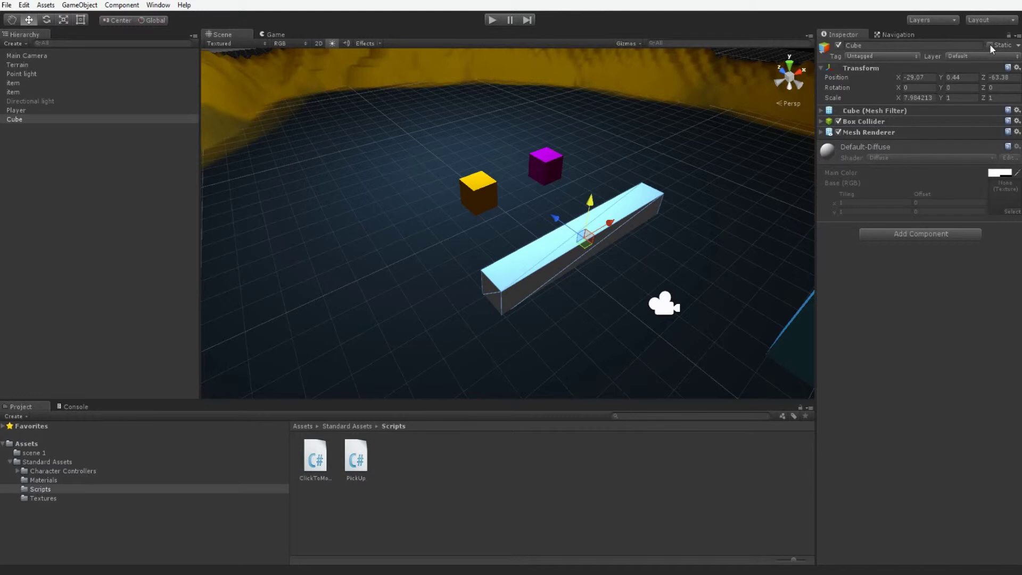
Rename the bar to Wall in the Inspector
{"action": "left_click", "coordinate": [873, 45]}
{"action": "type", "text": "Wall"}
{"action": "key", "text": "Return"}
Apply the violet texture to the Wall, checking it through the Game view
{"action": "left_click", "coordinate": [40, 500]}
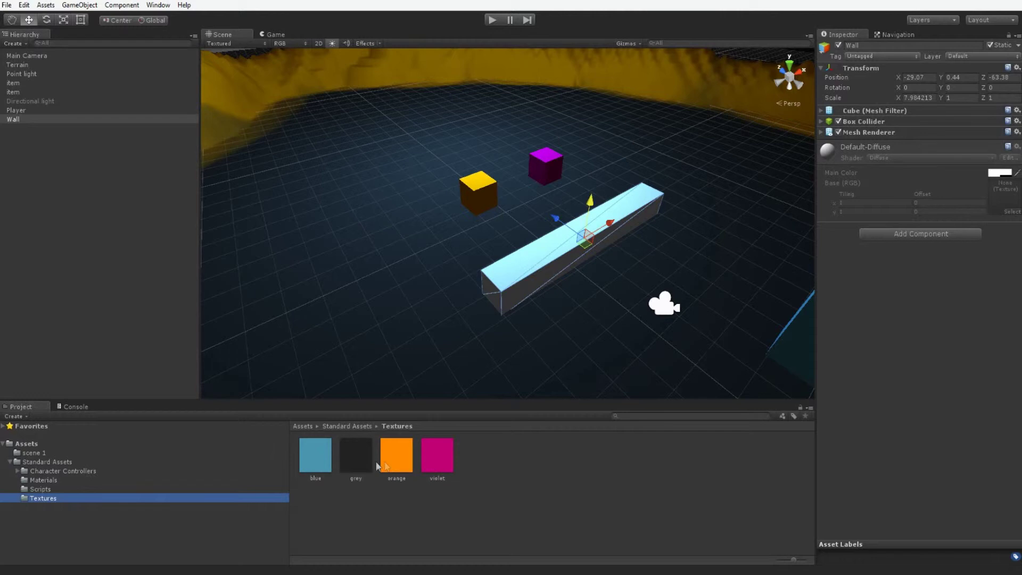
{"action": "left_click", "coordinate": [276, 34]}
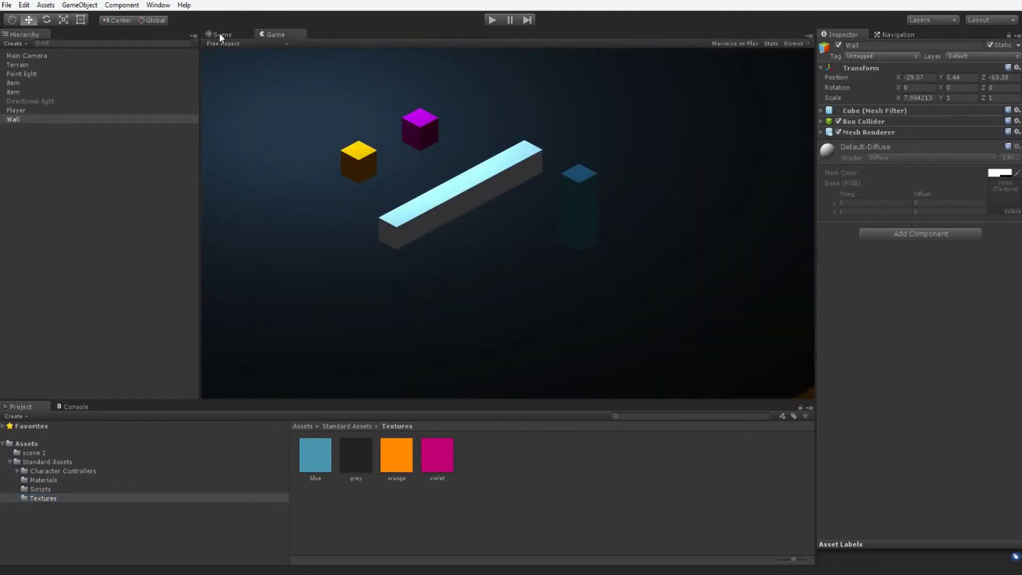
{"action": "left_click", "coordinate": [220, 35]}
{"action": "left_click_drag", "start_coordinate": [356, 455], "coordinate": [524, 254]}
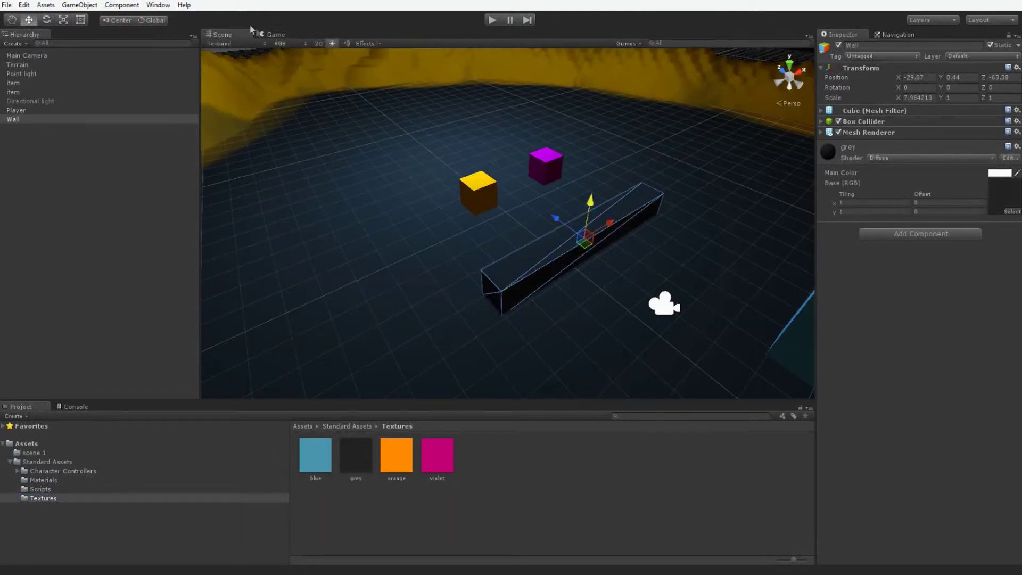
{"action": "left_click", "coordinate": [266, 34]}
{"action": "left_click", "coordinate": [232, 30]}
{"action": "left_click_drag", "start_coordinate": [447, 447], "coordinate": [535, 276]}
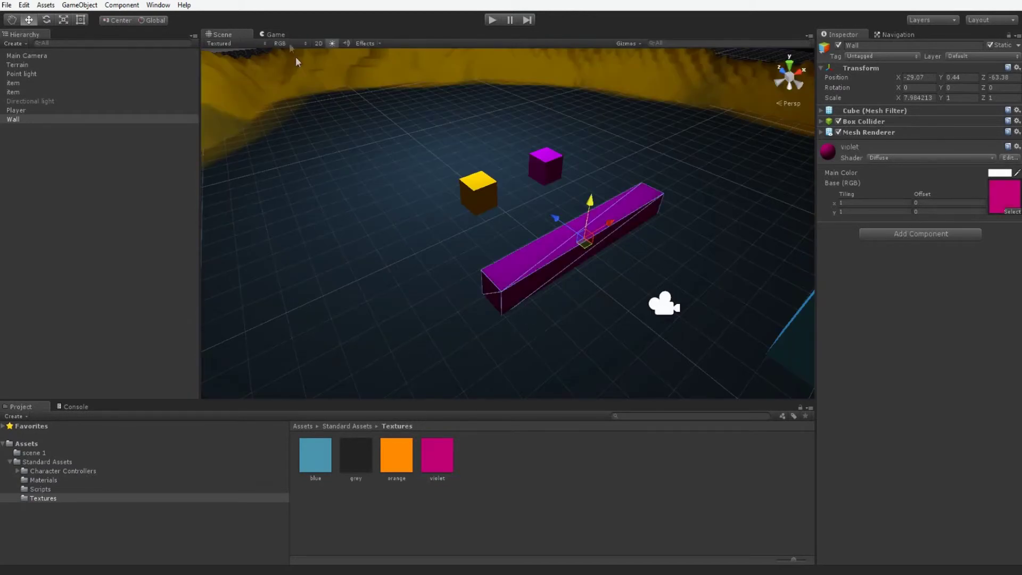
{"action": "left_click", "coordinate": [275, 31]}
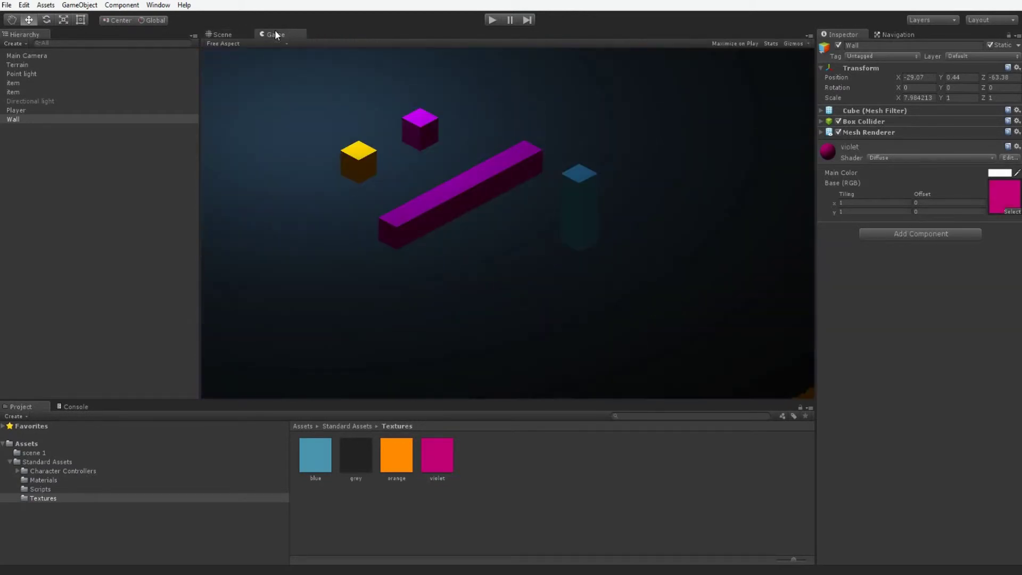
{"action": "left_click", "coordinate": [222, 34]}
Recolour the violet item cube with the orange texture
{"action": "left_click", "coordinate": [537, 178]}
{"action": "left_click_drag", "start_coordinate": [396, 457], "coordinate": [543, 170]}
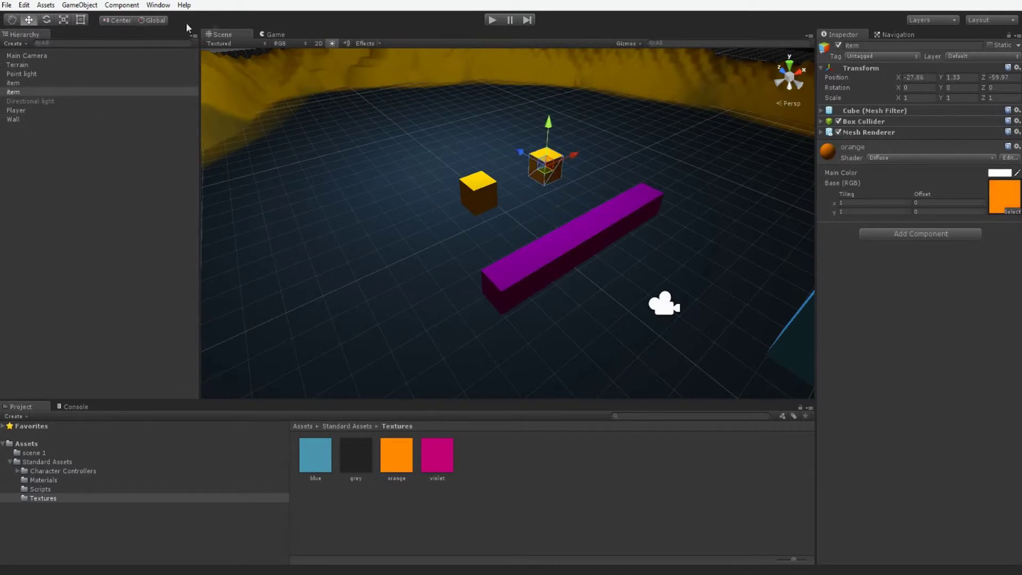
{"action": "left_click", "coordinate": [266, 34]}
{"action": "left_click", "coordinate": [222, 34]}
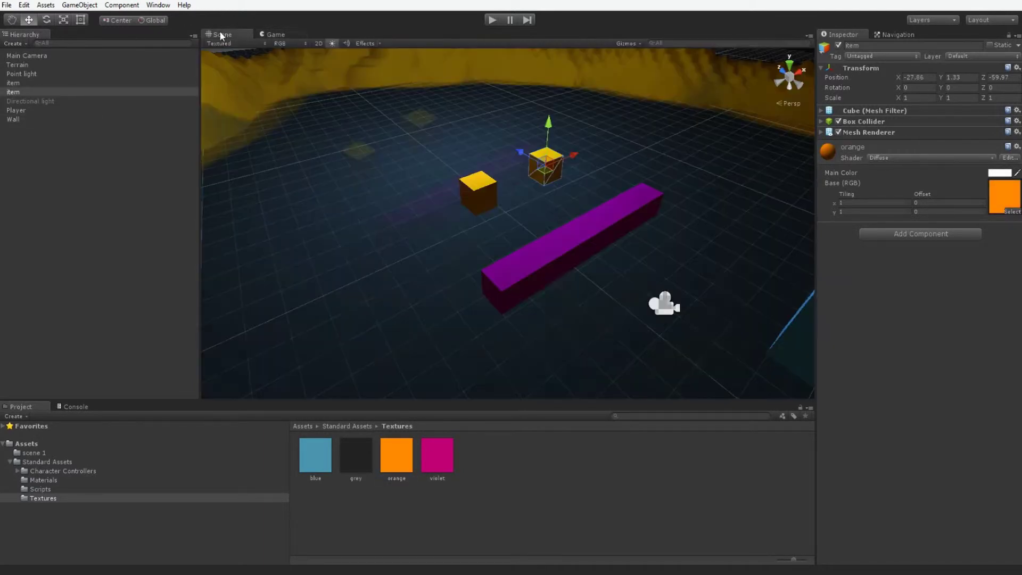
Orbit around the Wall and Player, reselect the Wall, and bring back the Navigation bake settings
{"action": "left_click", "coordinate": [595, 248]}
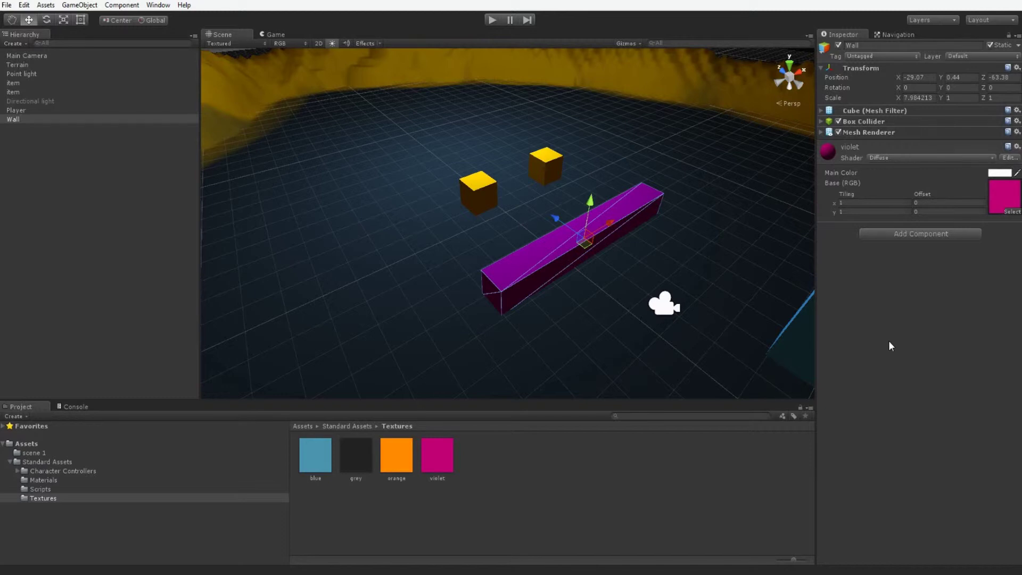
{"action": "left_click_drag", "start_coordinate": [670, 279], "coordinate": [547, 227], "text": "alt"}
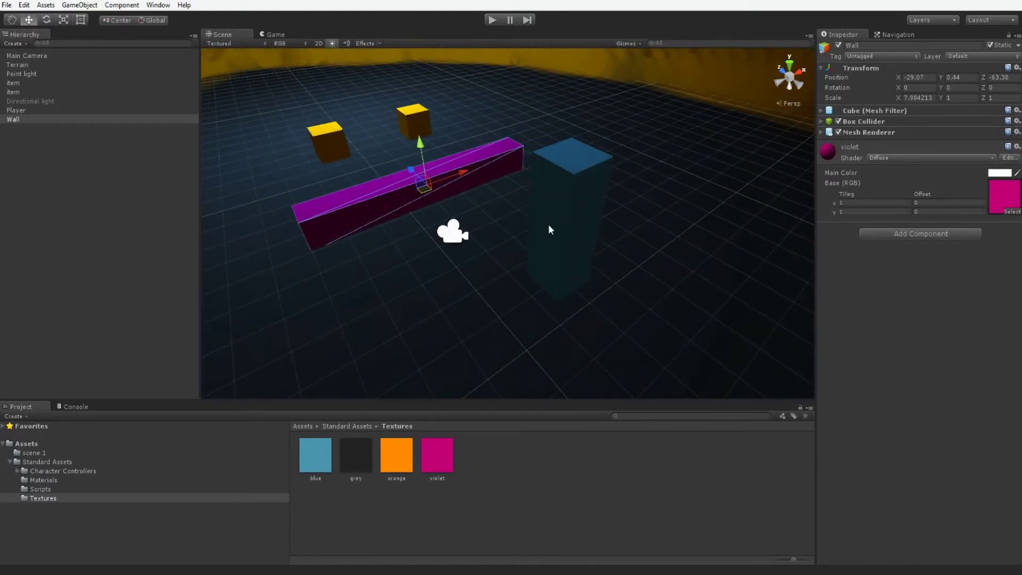
{"action": "left_click", "coordinate": [547, 228]}
{"action": "left_click_drag", "start_coordinate": [451, 183], "coordinate": [479, 216], "text": "alt"}
{"action": "left_click", "coordinate": [473, 217]}
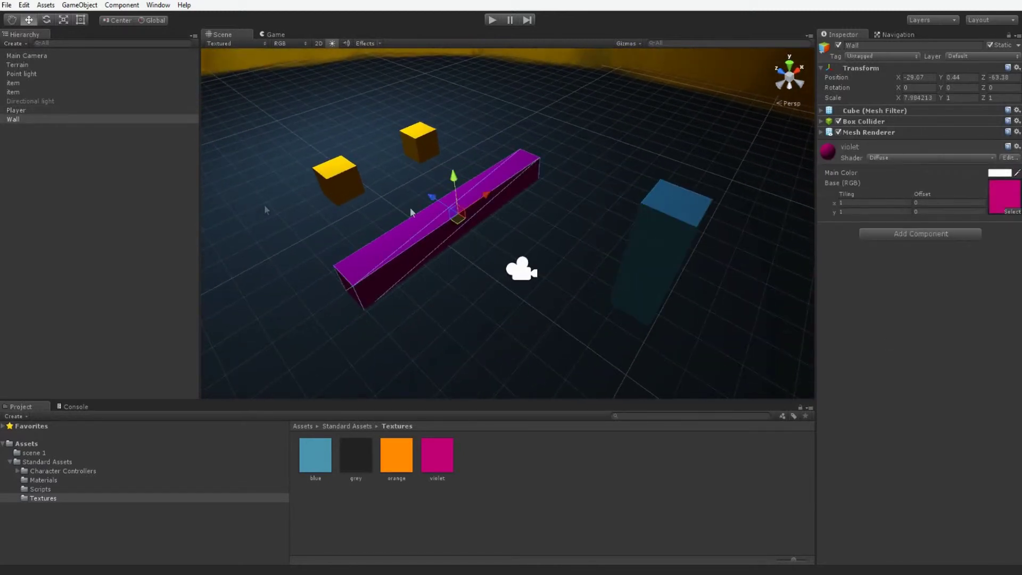
{"action": "left_click", "coordinate": [25, 121]}
{"action": "left_click", "coordinate": [897, 34]}
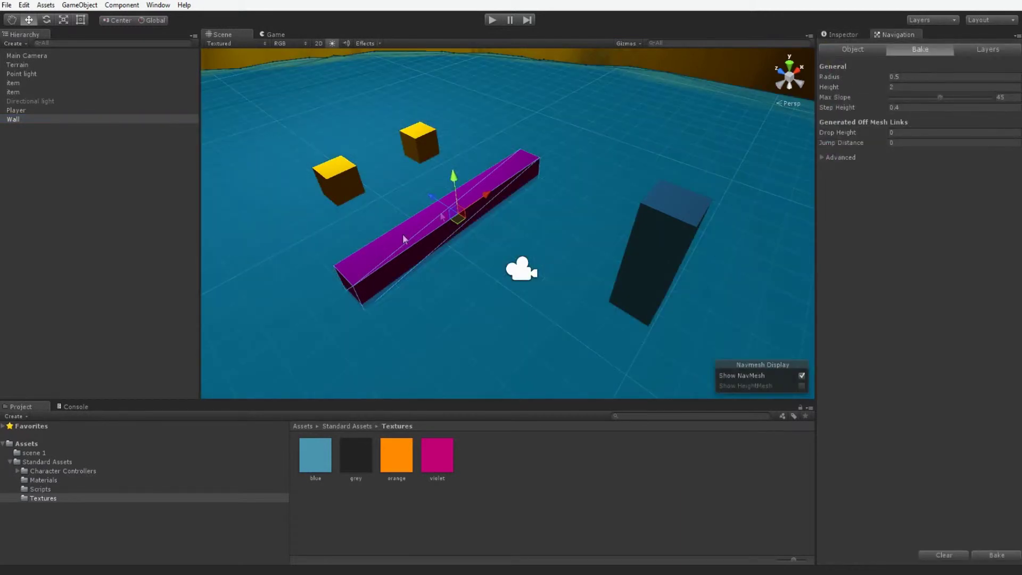
Rebake the navmesh with agent Radius 0.2 and fly the view closer to the Wall
{"action": "left_click", "coordinate": [907, 78]}
{"action": "type", "text": "0.2"}
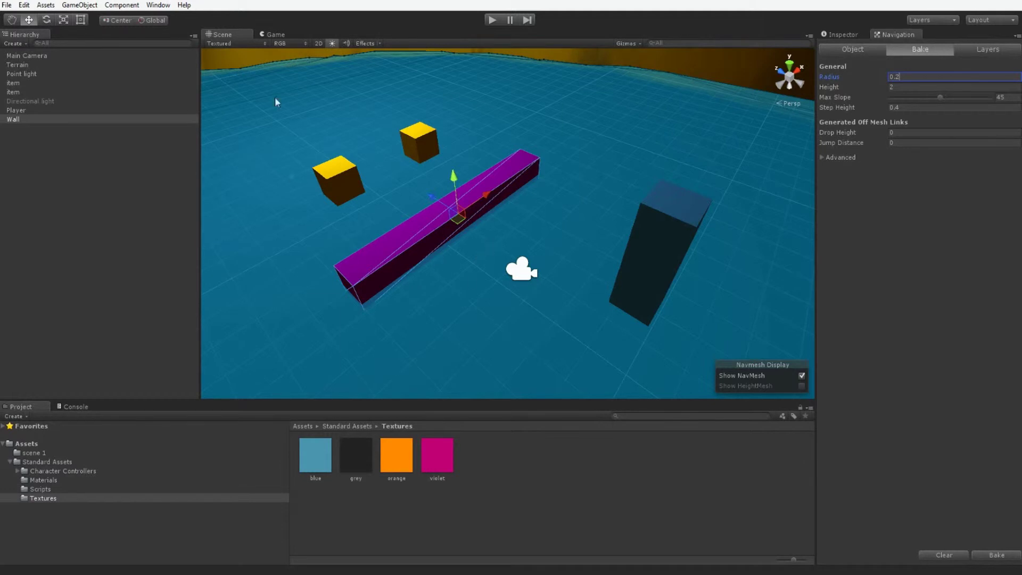
{"action": "left_click", "coordinate": [996, 555]}
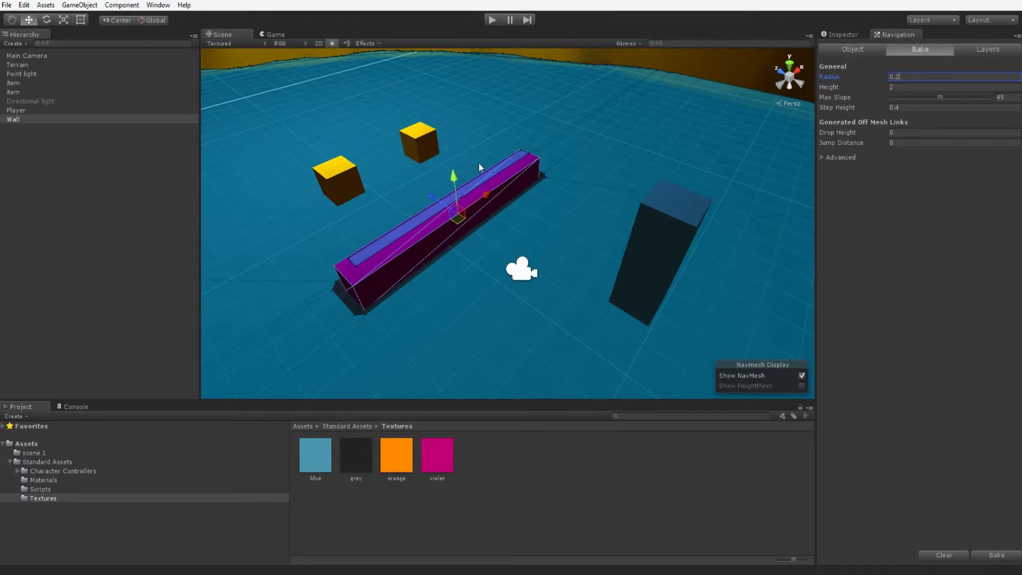
{"action": "right_click_drag", "start_coordinate": [540, 194], "coordinate": [505, 259]}
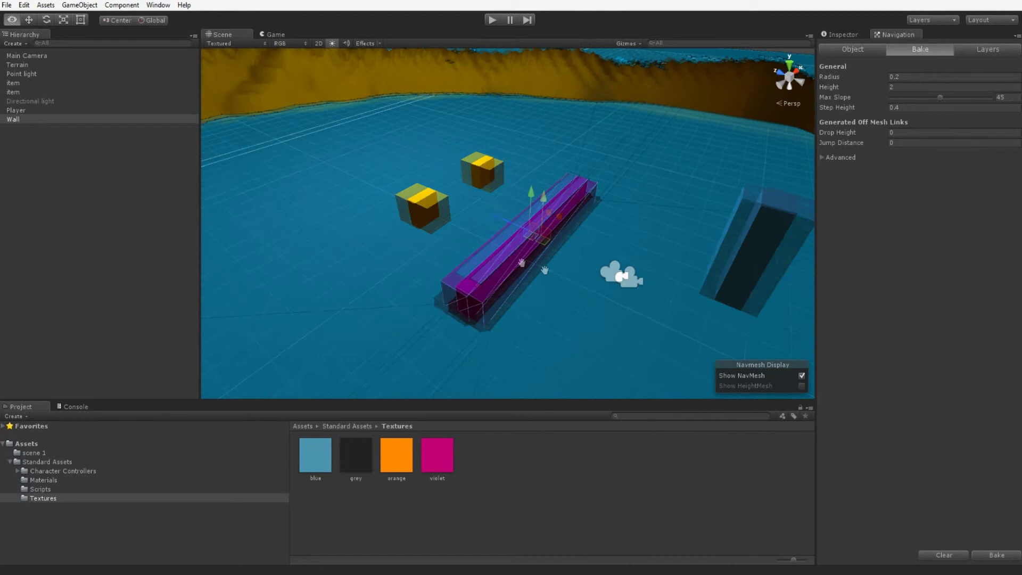
{"action": "left_click", "coordinate": [493, 20]}
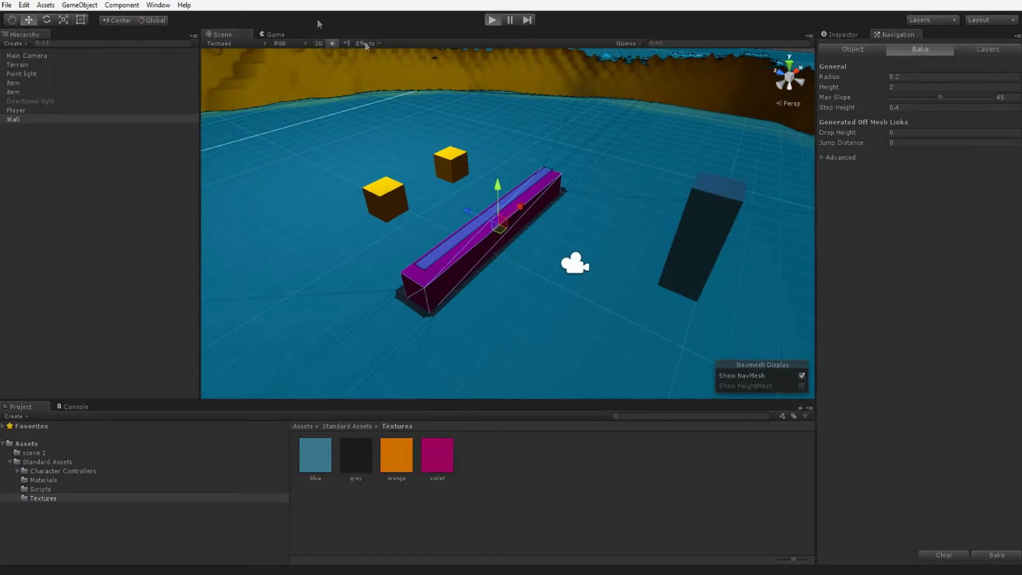
In the Game view, click three ground points to steer the player near and past the Wall
{"action": "left_click", "coordinate": [275, 34]}
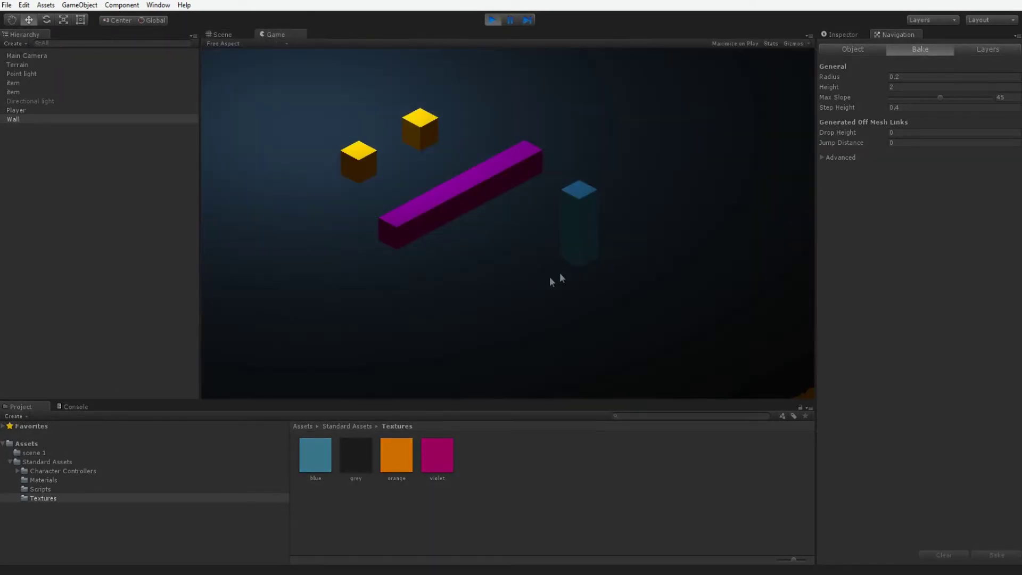
{"action": "left_click", "coordinate": [519, 276]}
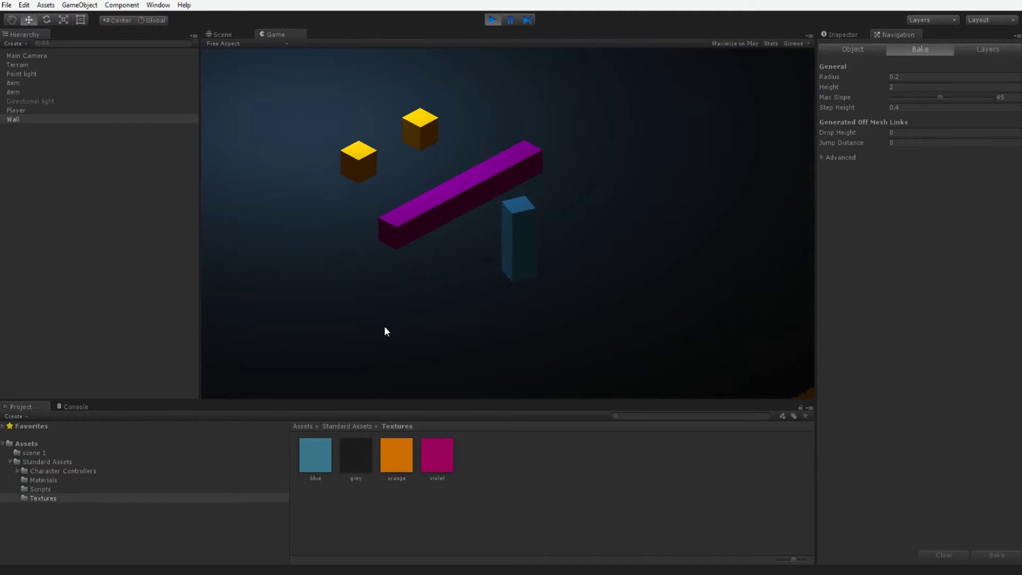
{"action": "left_click", "coordinate": [468, 203]}
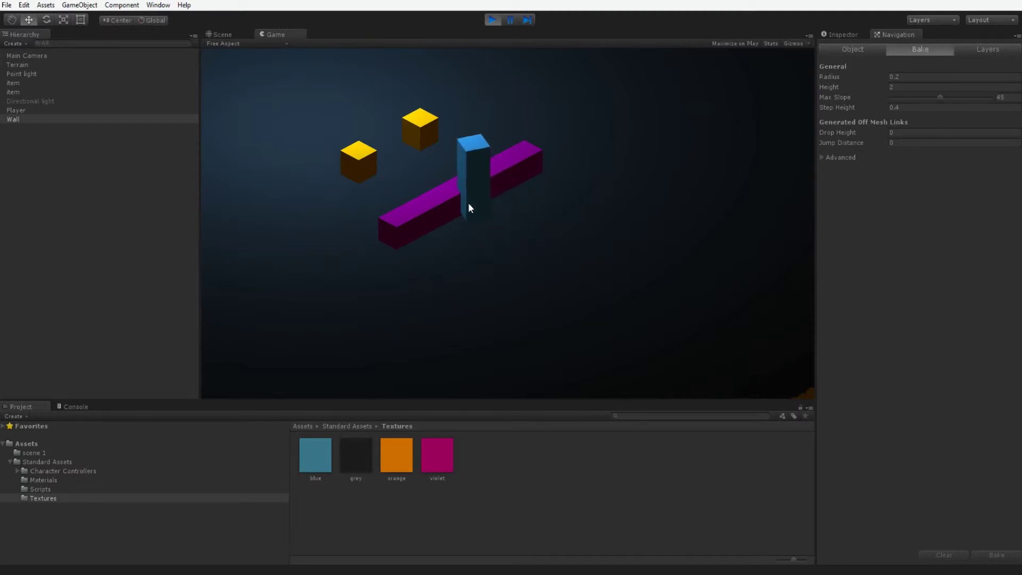
{"action": "left_click", "coordinate": [448, 183]}
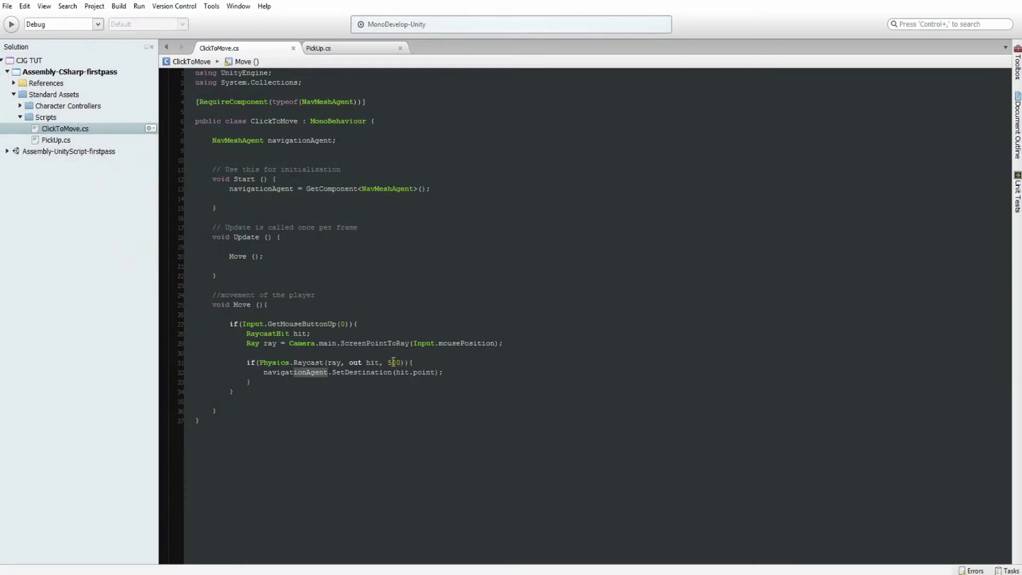
Check the 500 raycast distance in ClickToMove, then stop the running game in Unity
{"action": "left_click", "coordinate": [388, 363]}
{"action": "left_click_drag", "start_coordinate": [388, 363], "coordinate": [401, 363]}
{"action": "left_click", "coordinate": [246, 149]}
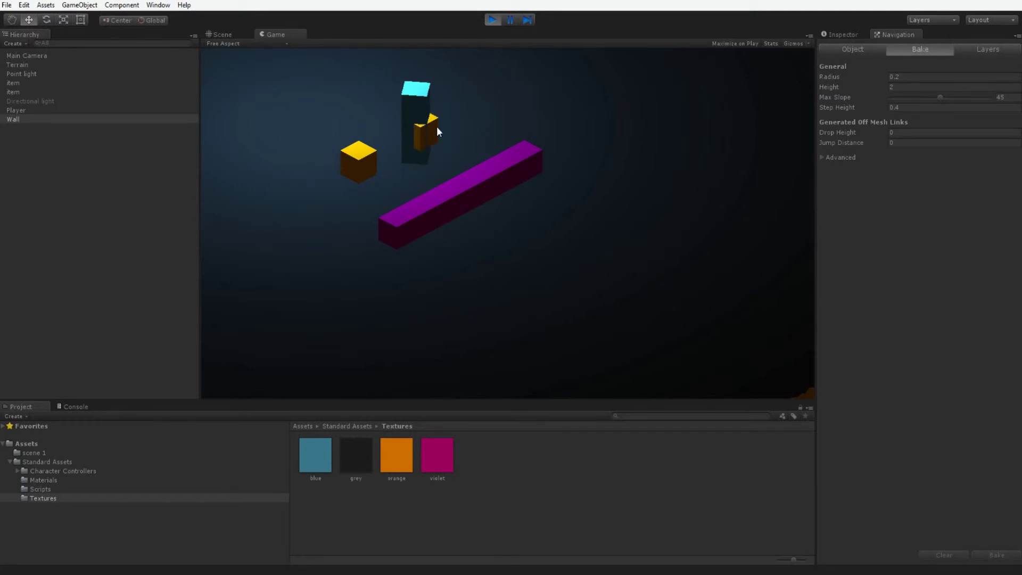
{"action": "left_click", "coordinate": [497, 20]}
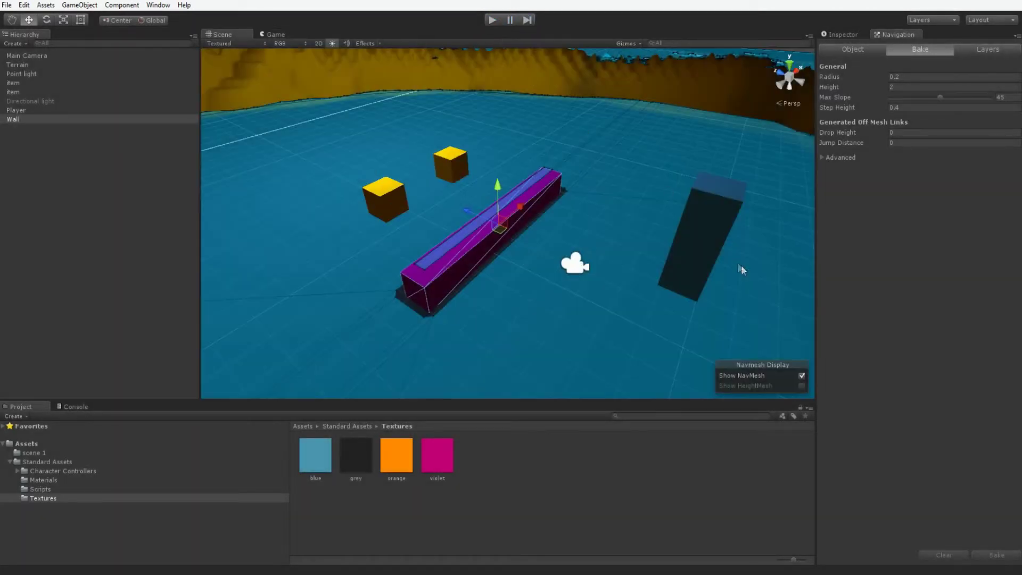
Attach the PickUp script to the Player and set its Distance To Item to 10
{"action": "left_click", "coordinate": [718, 229]}
{"action": "left_click", "coordinate": [834, 34]}
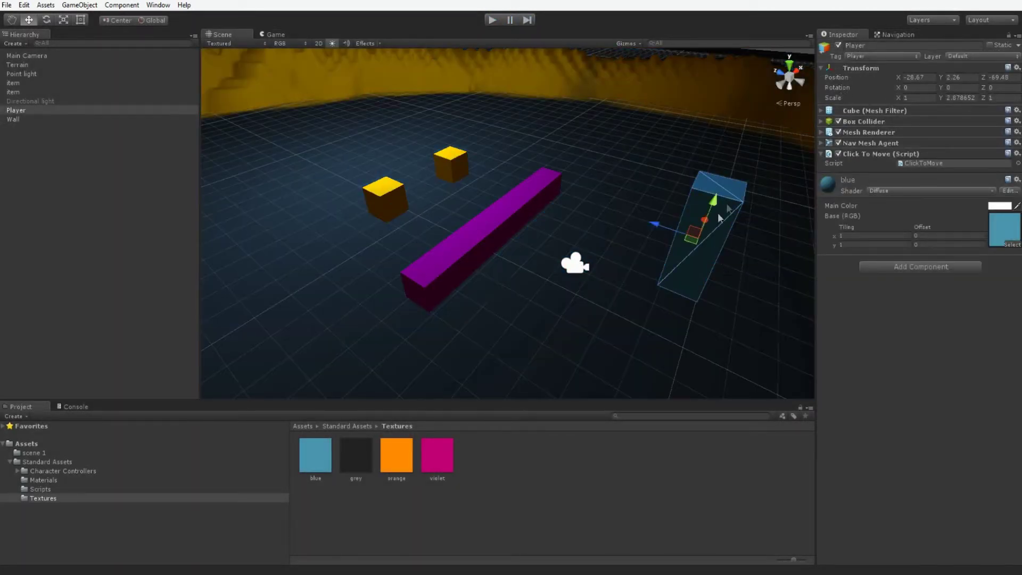
{"action": "left_click", "coordinate": [75, 487]}
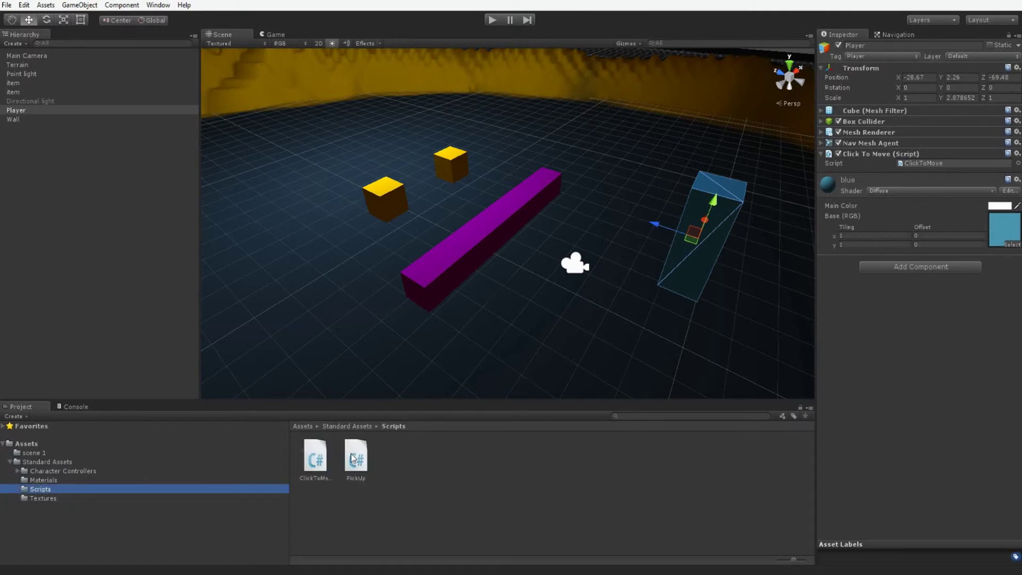
{"action": "left_click_drag", "start_coordinate": [354, 459], "coordinate": [912, 352]}
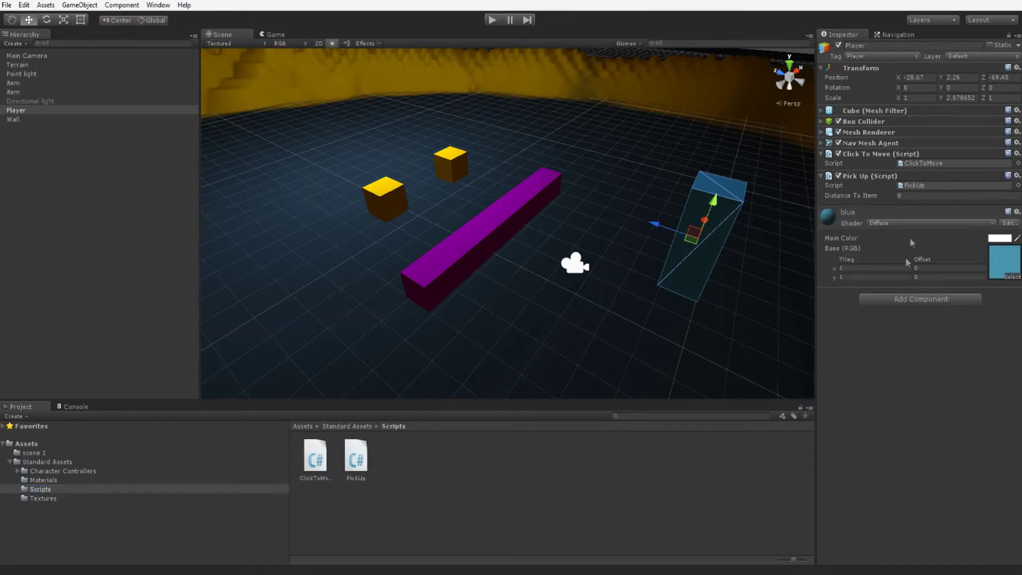
{"action": "left_click", "coordinate": [900, 198]}
{"action": "type", "text": "10"}
{"action": "key", "text": "Return"}
Play-test walking the Player around the wall to both yellow cubes, then stop and return to MonoDevelop
{"action": "left_click", "coordinate": [493, 19]}
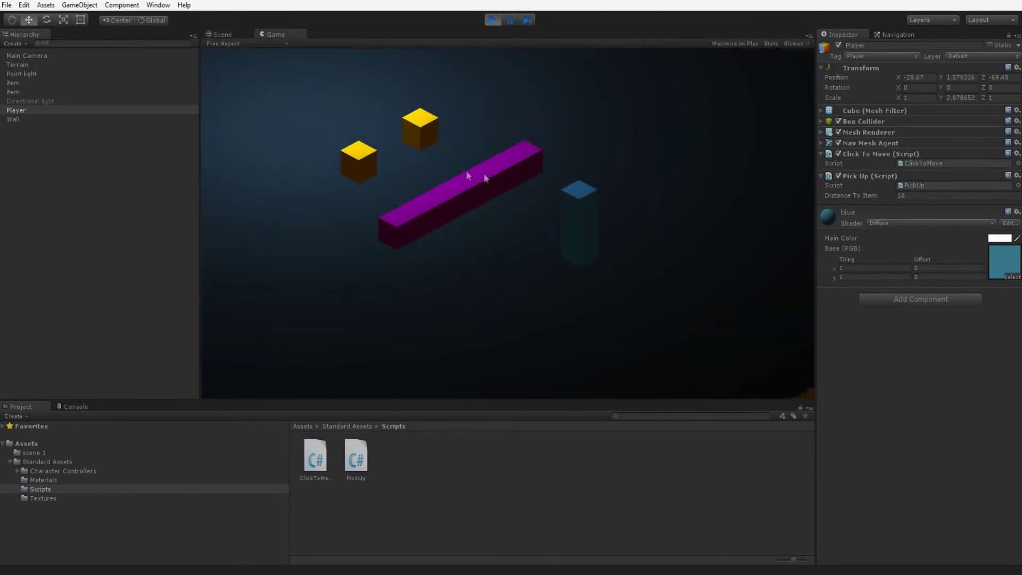
{"action": "left_click", "coordinate": [459, 171]}
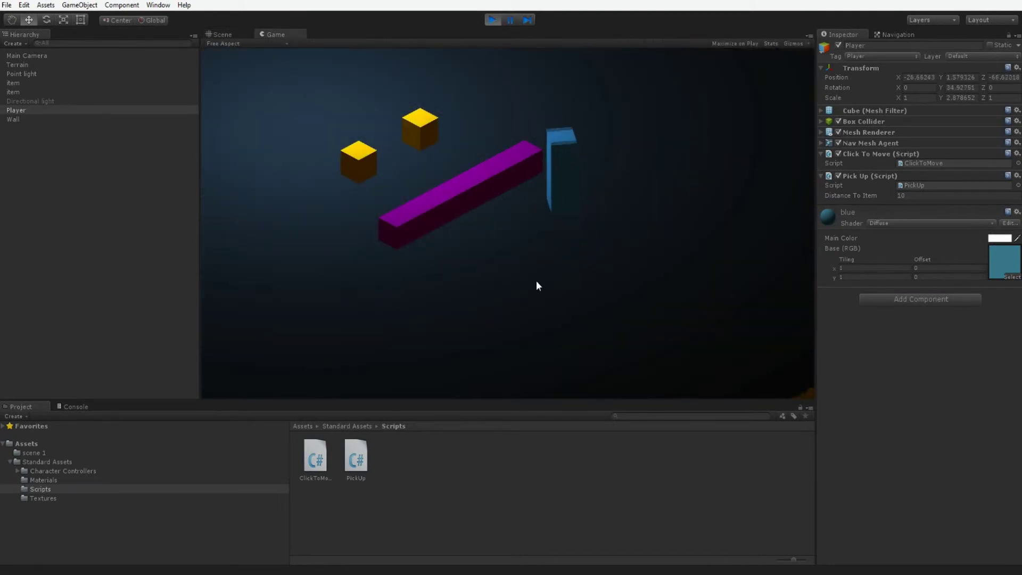
{"action": "left_click", "coordinate": [424, 137]}
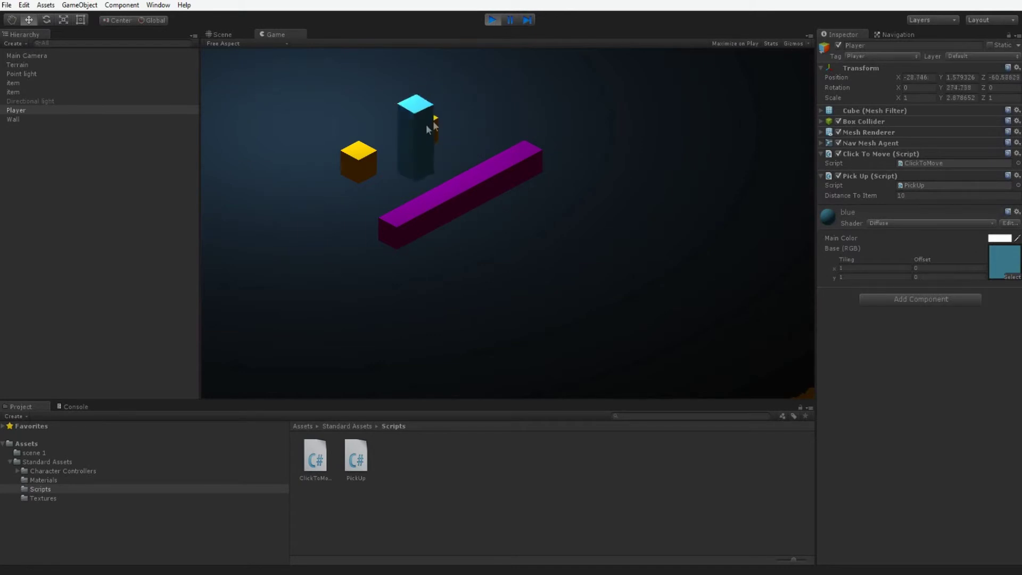
{"action": "left_click", "coordinate": [420, 132]}
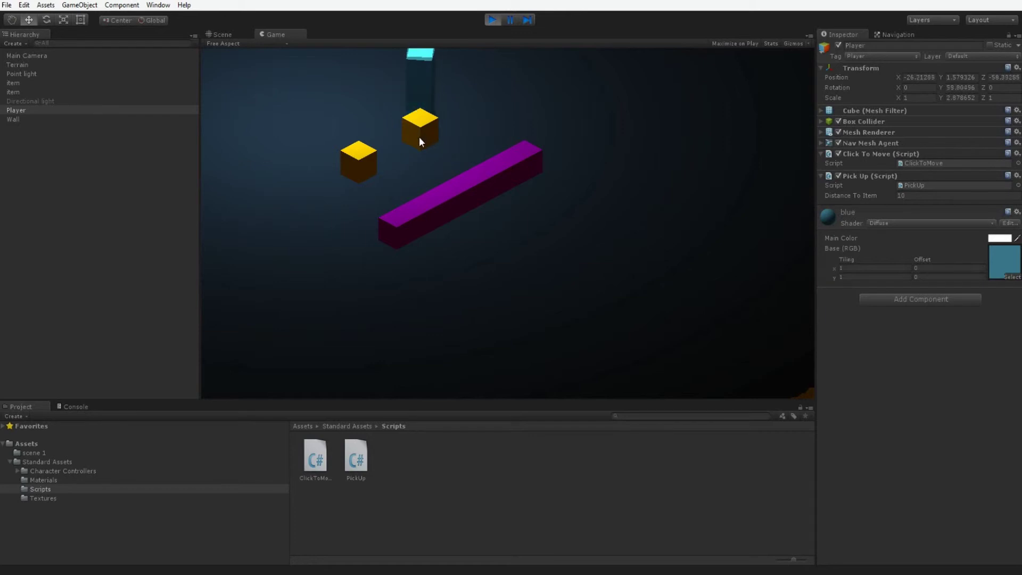
{"action": "left_click", "coordinate": [419, 137]}
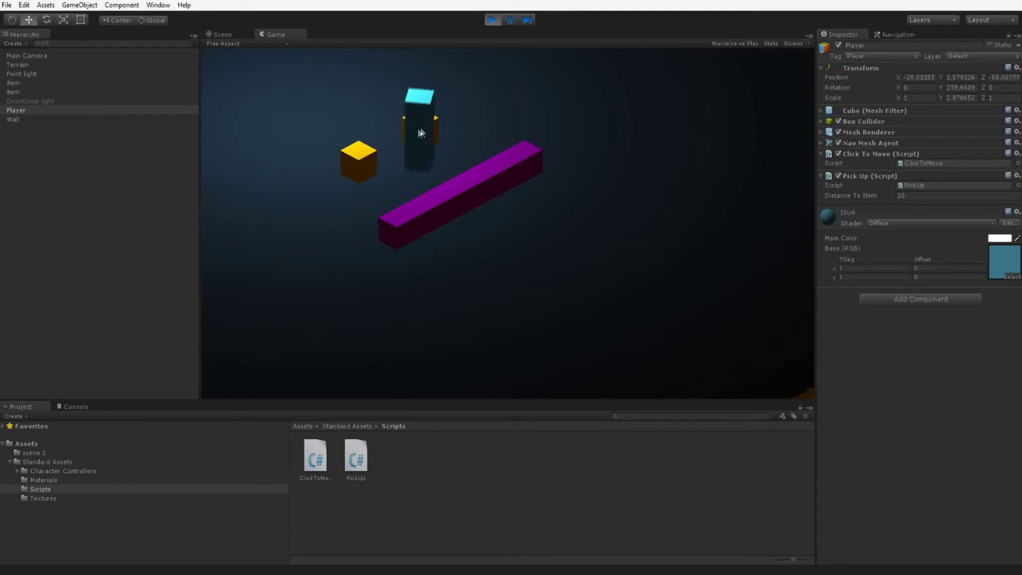
{"action": "left_click", "coordinate": [354, 168]}
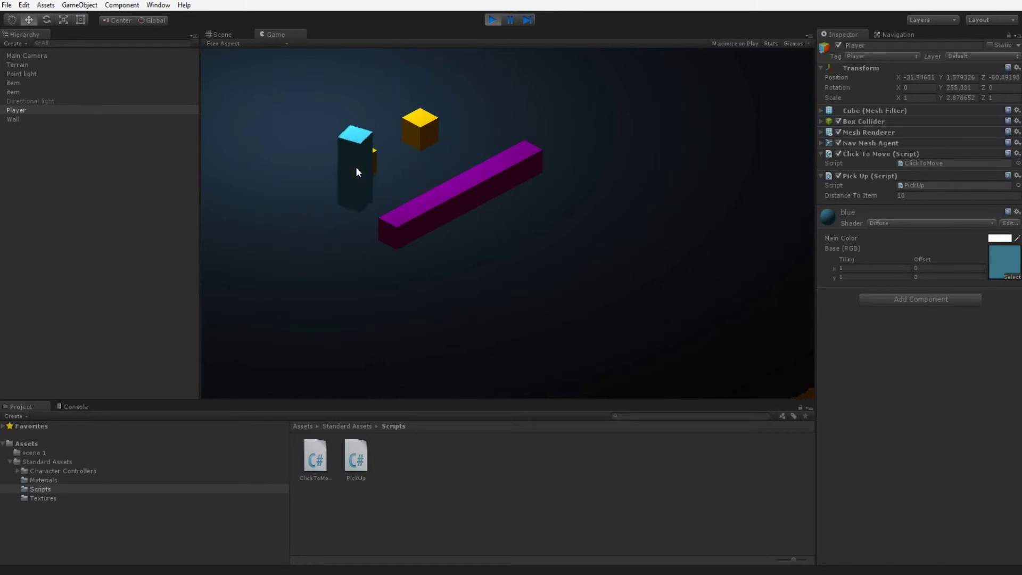
{"action": "left_click", "coordinate": [357, 158]}
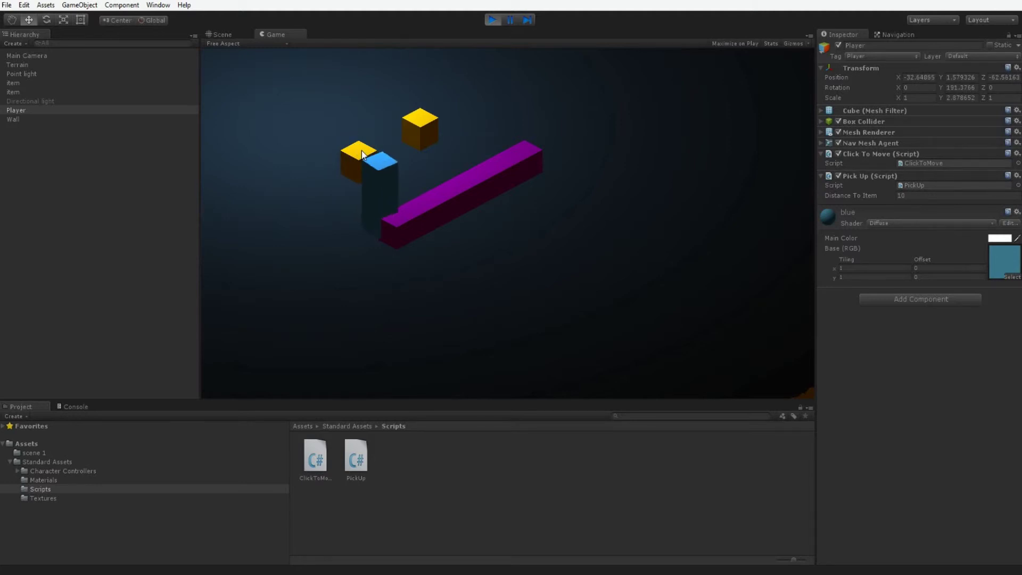
{"action": "left_click", "coordinate": [492, 20]}
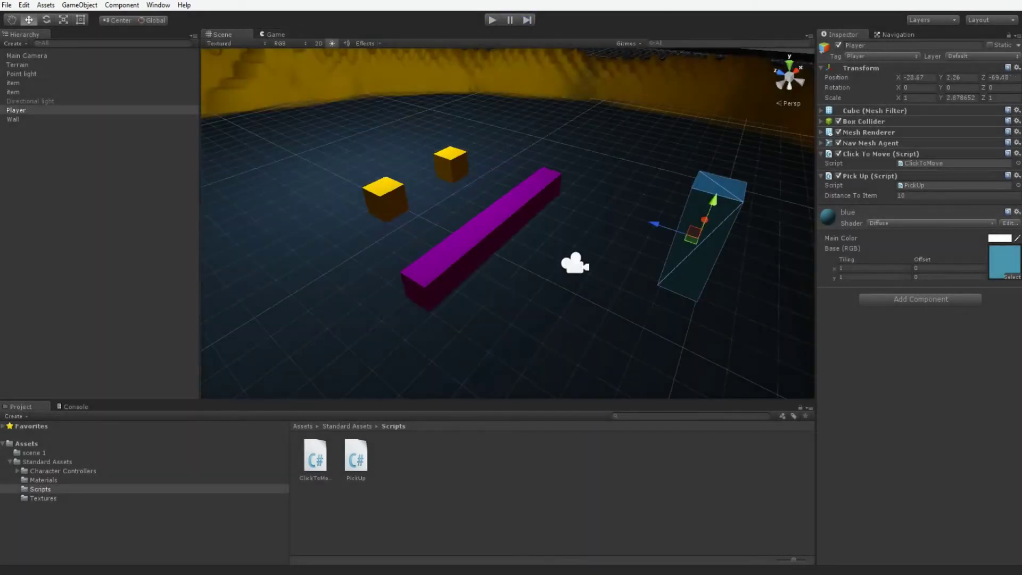
{"action": "key", "text": "alt+Tab"}
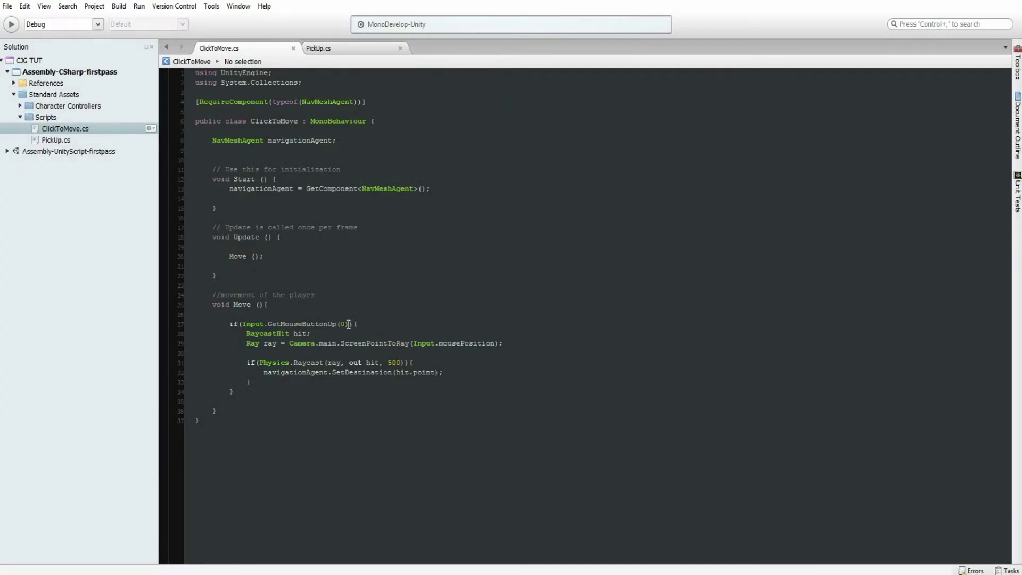
Review the GetMouseButtonUp(1) check in PickUp.cs, then show Unity's Console
{"action": "left_click", "coordinate": [324, 47]}
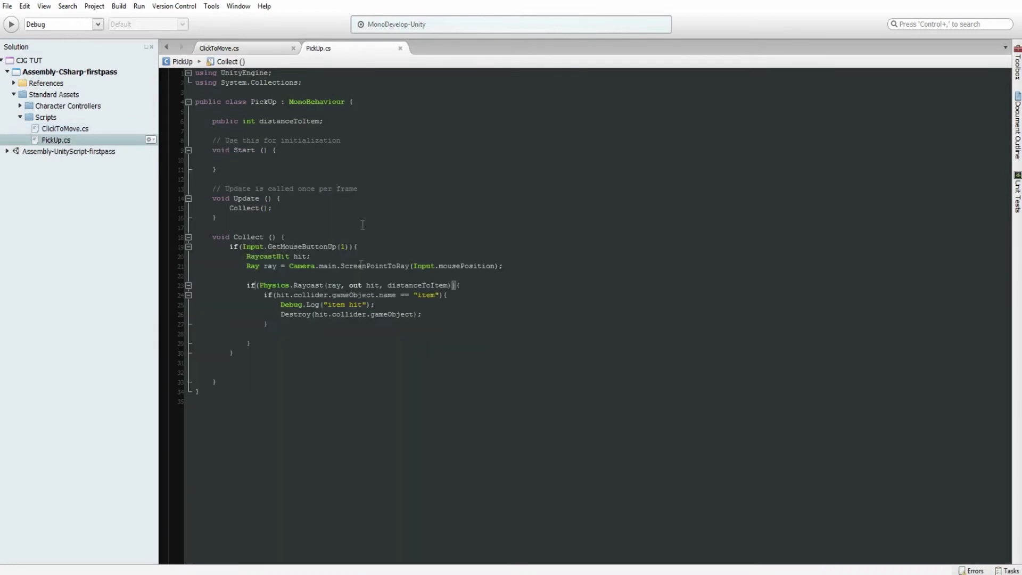
{"action": "left_click", "coordinate": [345, 247]}
{"action": "key", "text": "alt+Tab"}
{"action": "left_click", "coordinate": [67, 409]}
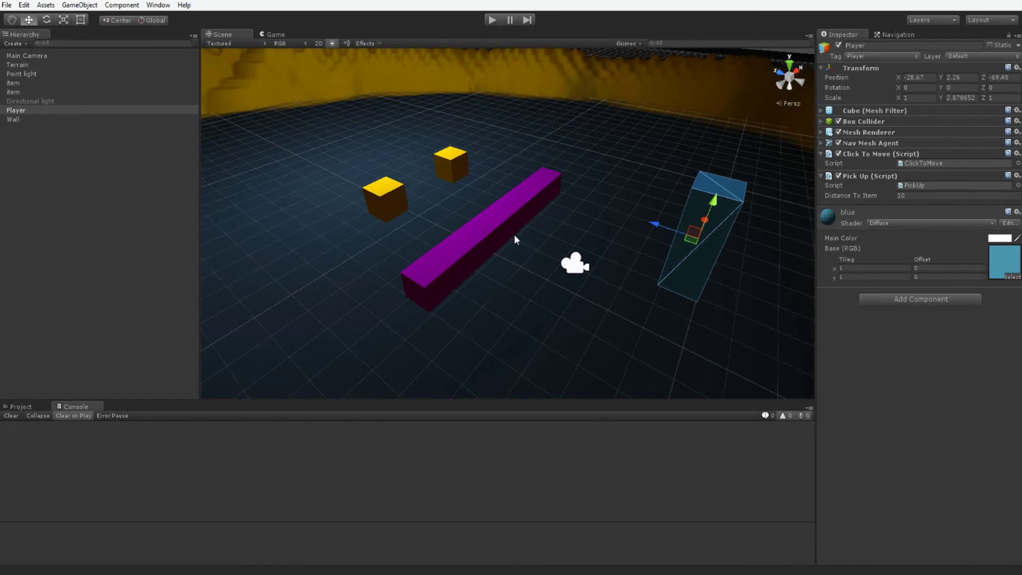
Start the game, walk the Player toward the left cube, and set Distance To Item to 500
{"action": "left_click", "coordinate": [492, 20]}
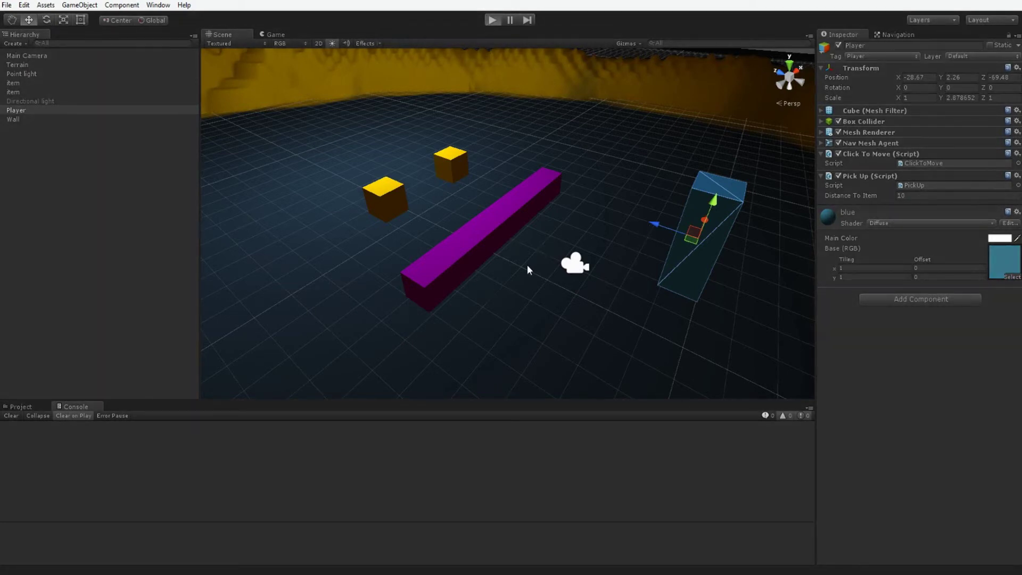
{"action": "left_click", "coordinate": [483, 231]}
{"action": "left_click", "coordinate": [366, 160]}
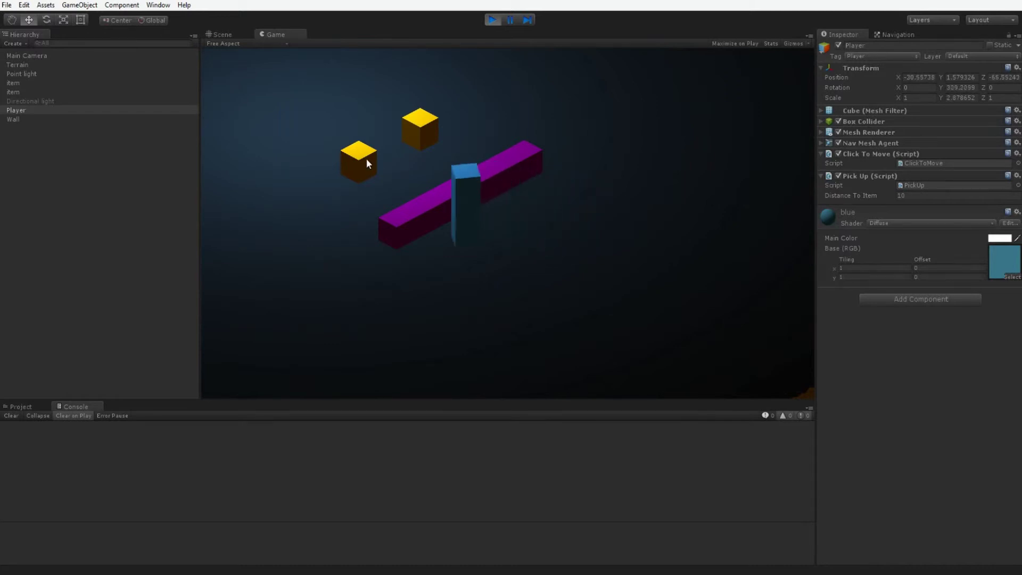
{"action": "left_click", "coordinate": [900, 196]}
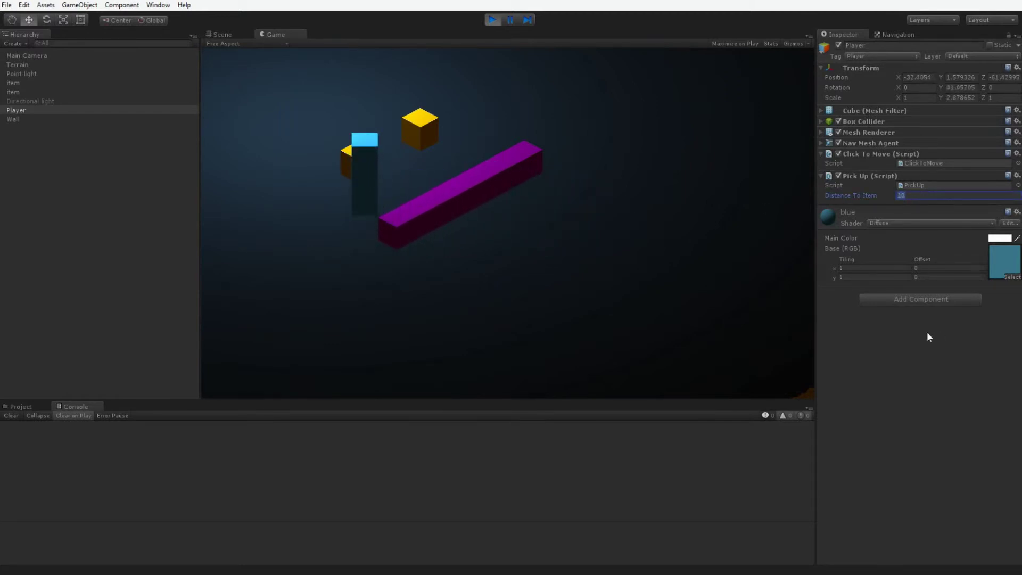
{"action": "left_click", "coordinate": [357, 163]}
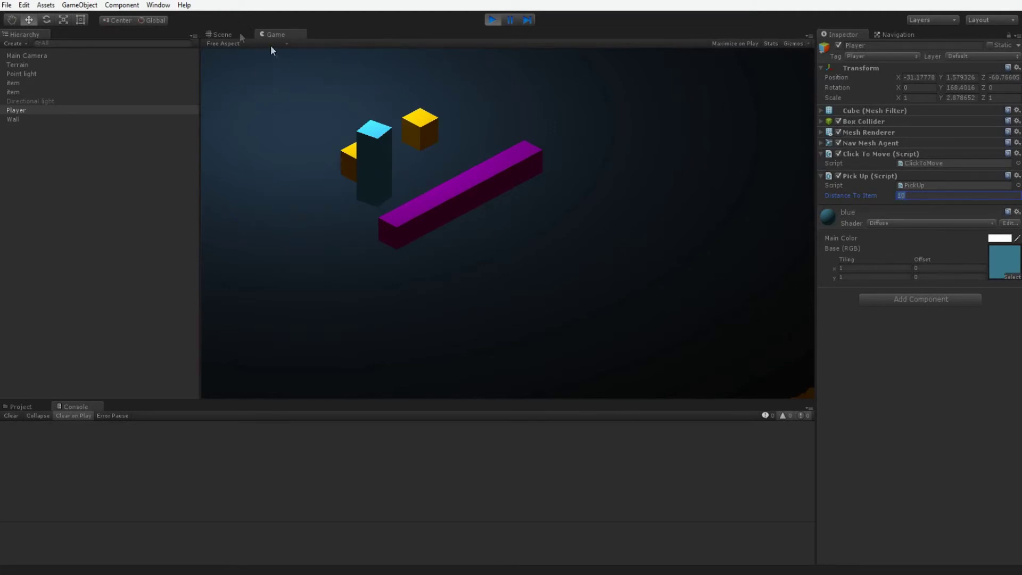
{"action": "left_click", "coordinate": [221, 34]}
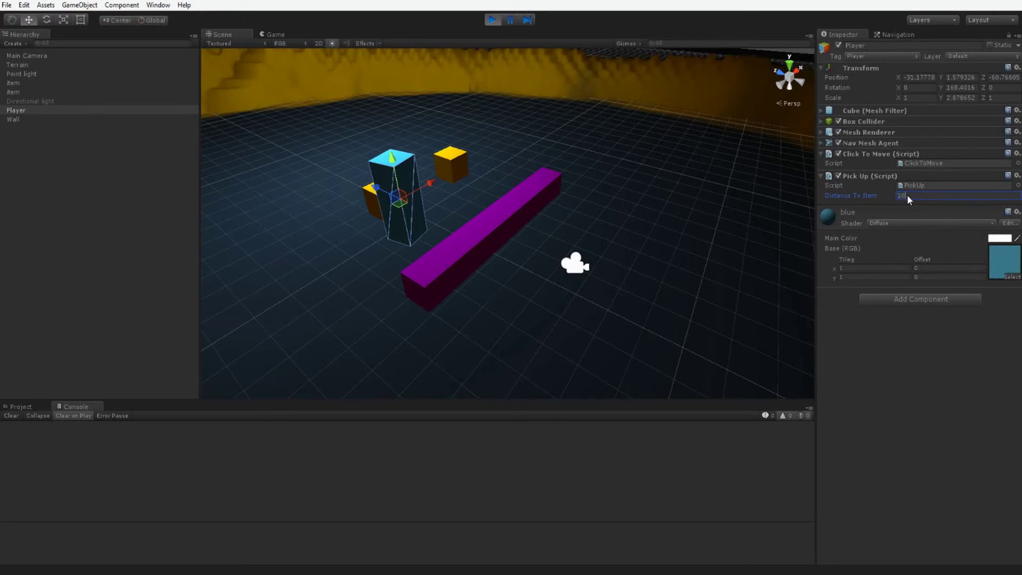
{"action": "type", "text": "500"}
{"action": "key", "text": "Return"}
{"action": "left_click", "coordinate": [274, 35]}
Collect both yellow cubes, check the 'item hit' Console logs, then stop and return to MonoDevelop
{"action": "left_click", "coordinate": [360, 165]}
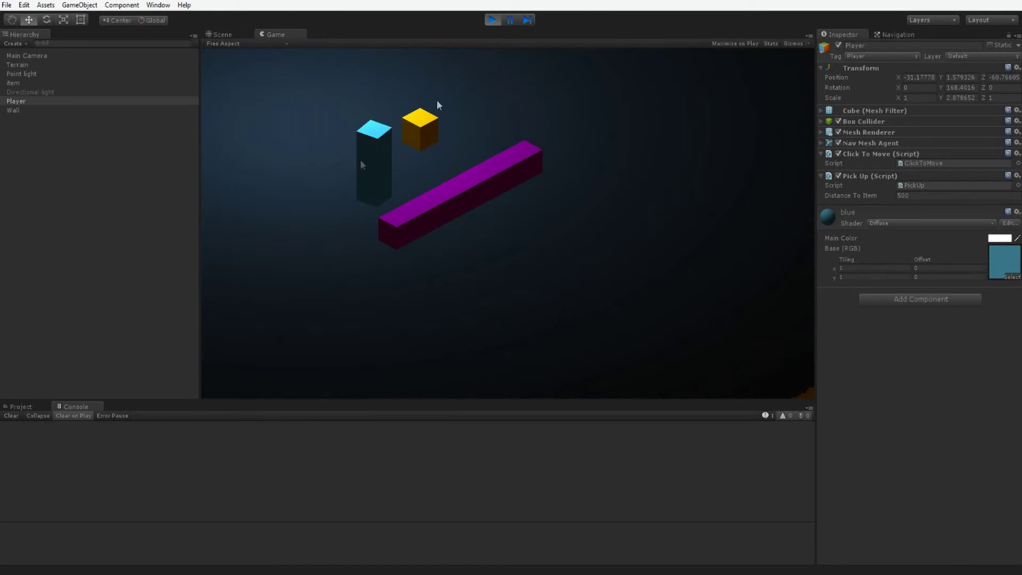
{"action": "left_click", "coordinate": [773, 417]}
{"action": "left_click", "coordinate": [410, 143]}
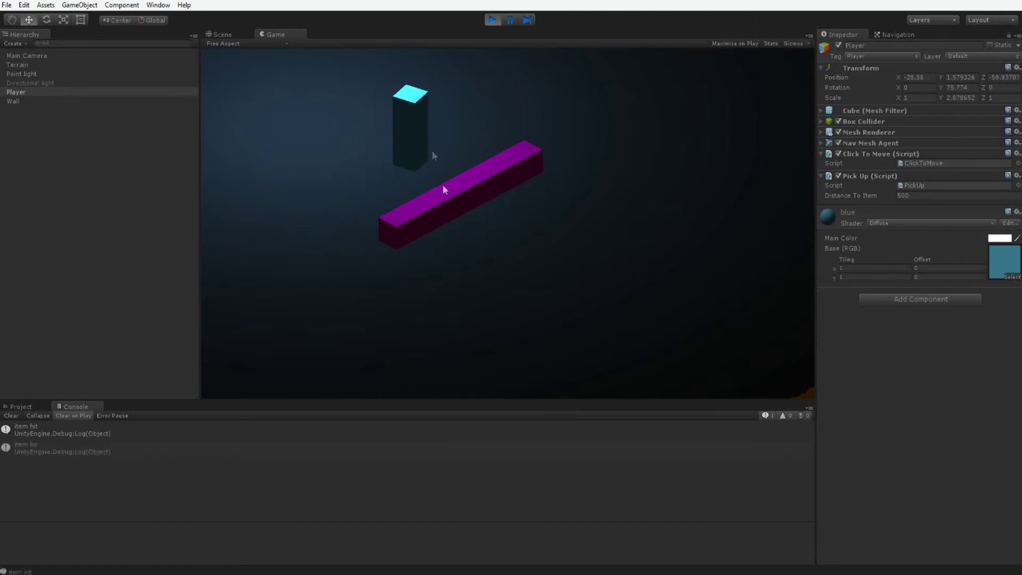
{"action": "left_click", "coordinate": [493, 20]}
{"action": "left_click", "coordinate": [471, 573]}
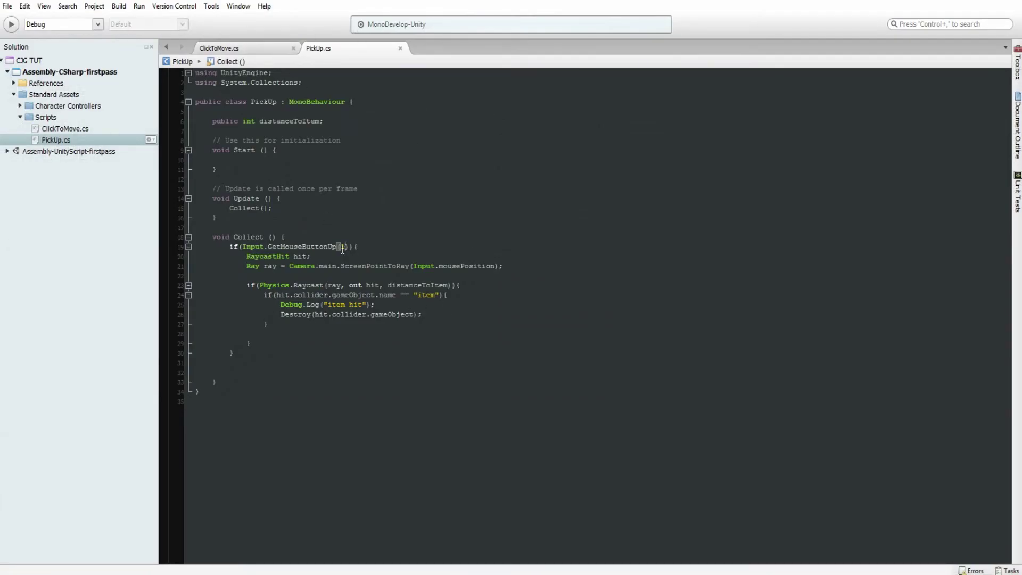
Inspect the distanceToItem declaration and Camera.main on line 21, then return to Unity
{"action": "left_click", "coordinate": [267, 119]}
{"action": "left_click", "coordinate": [344, 140]}
{"action": "left_click_drag", "start_coordinate": [289, 266], "coordinate": [336, 266]}
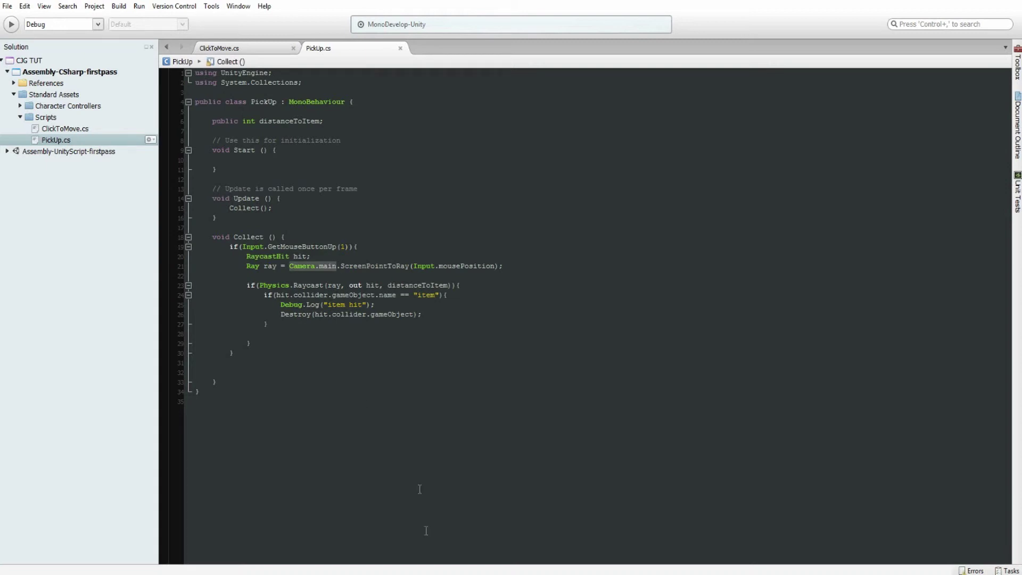
{"action": "mouse_move", "coordinate": [433, 571]}
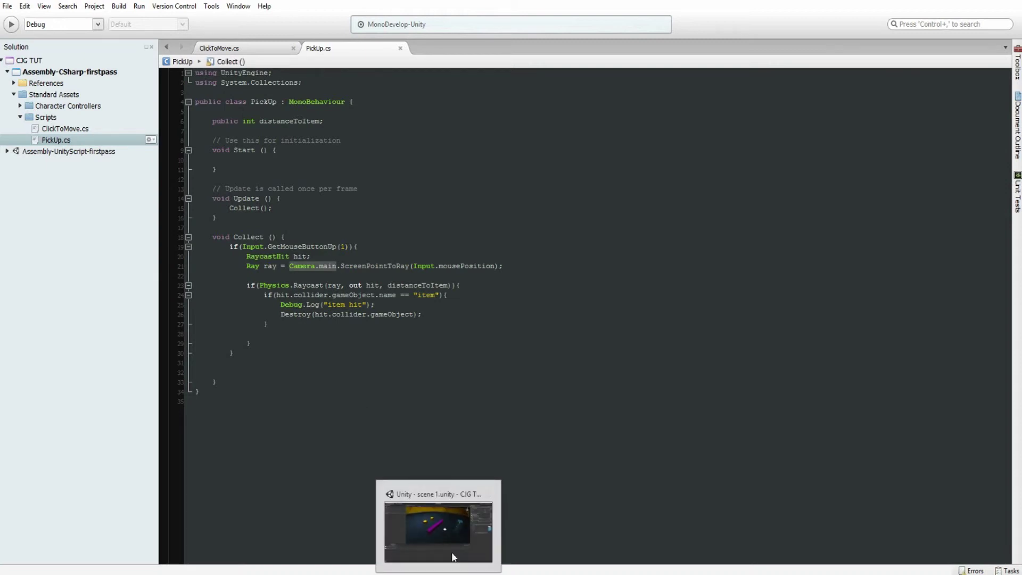
{"action": "left_click", "coordinate": [454, 556]}
{"action": "left_click", "coordinate": [724, 272]}
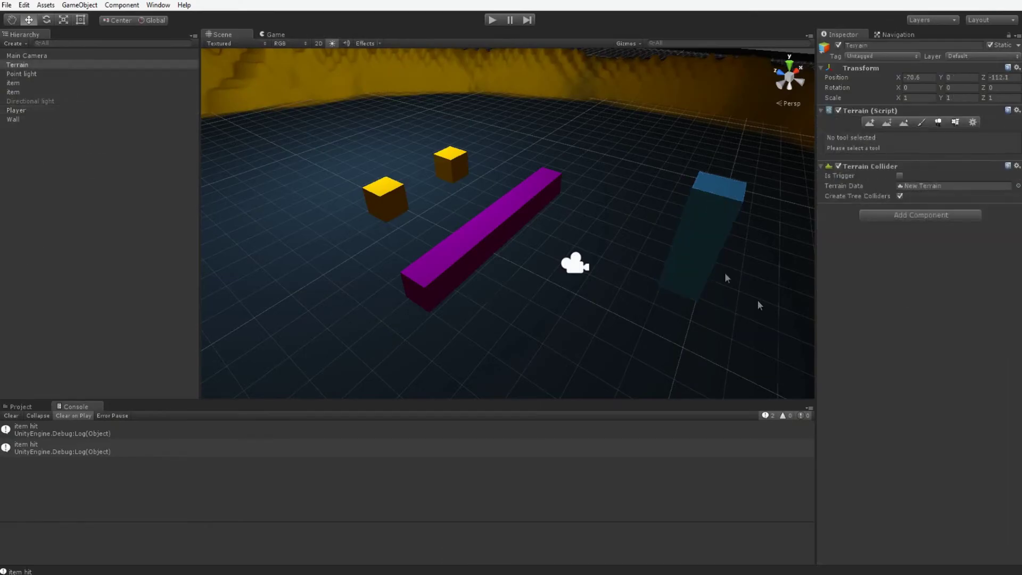
{"action": "left_click", "coordinate": [698, 219]}
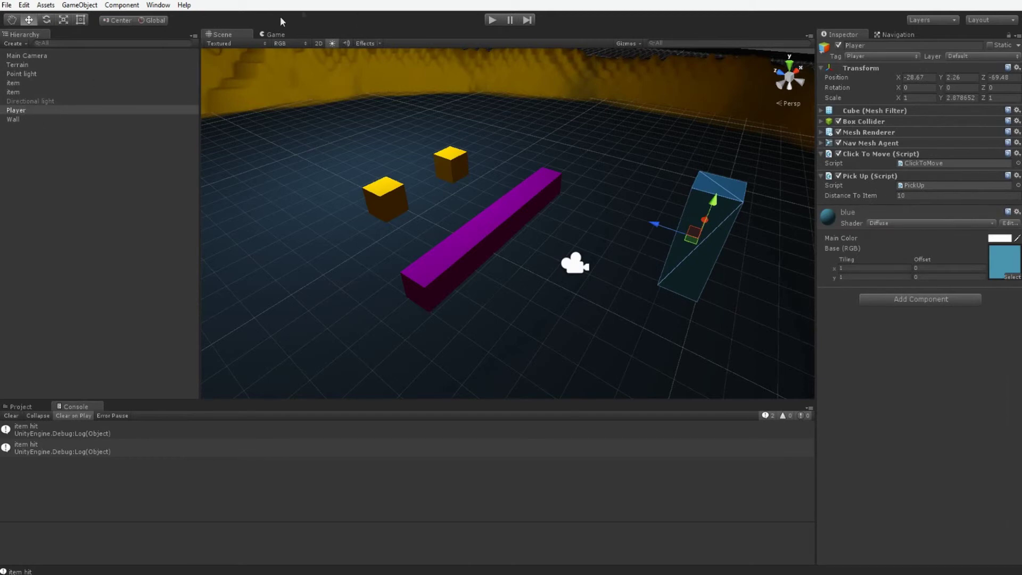
{"action": "left_click_drag", "start_coordinate": [24, 56], "coordinate": [30, 111]}
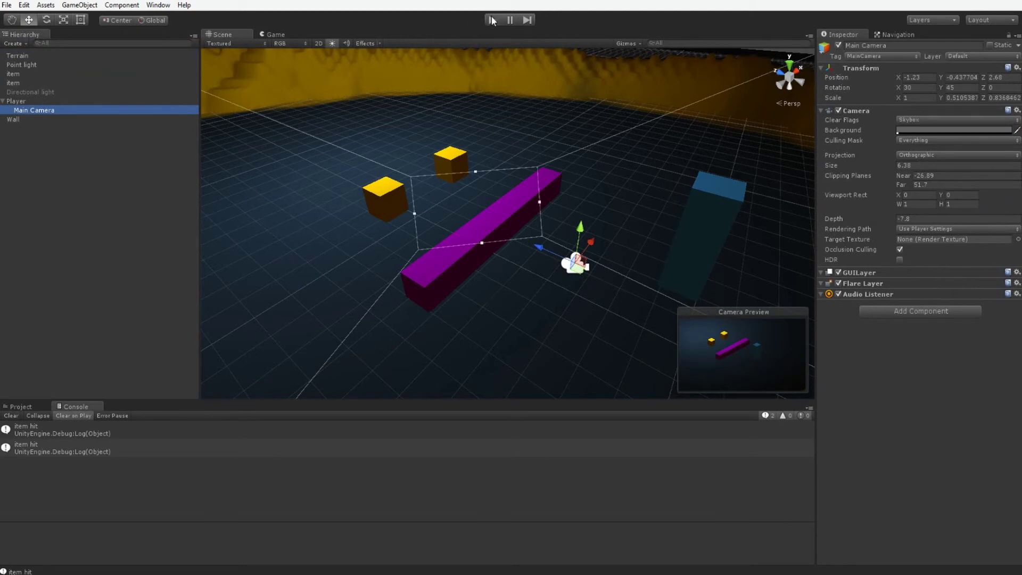
{"action": "key", "text": "ctrl+p"}
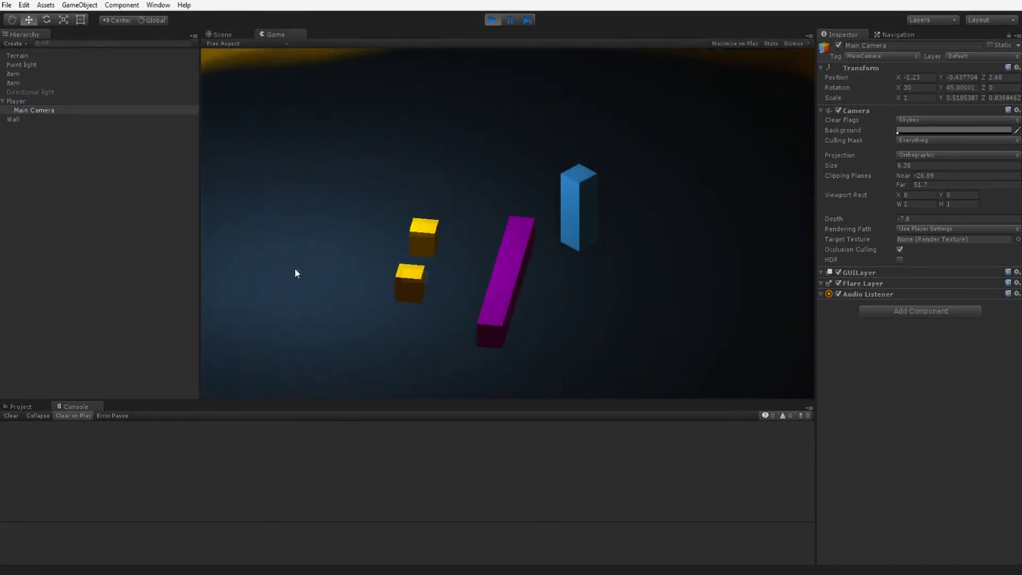
{"action": "left_click", "coordinate": [160, 277]}
{"action": "key", "text": "Left"}
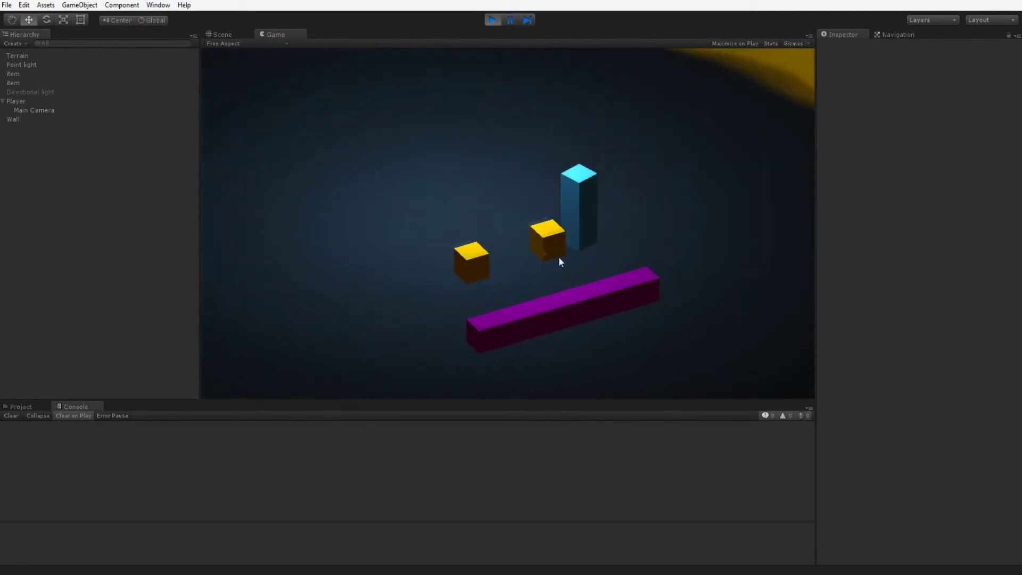
{"action": "key", "text": "Left"}
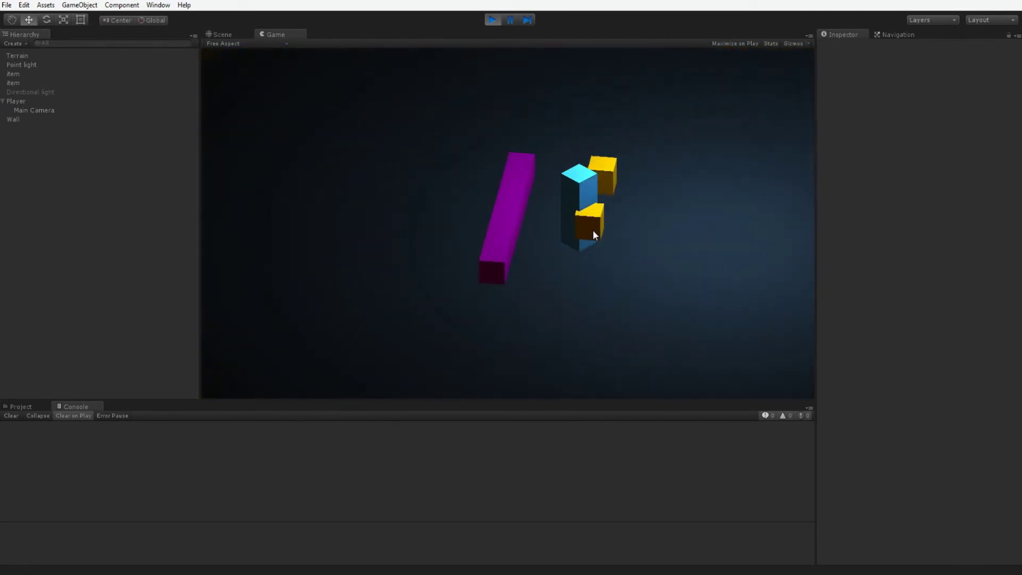
{"action": "key", "text": "Left"}
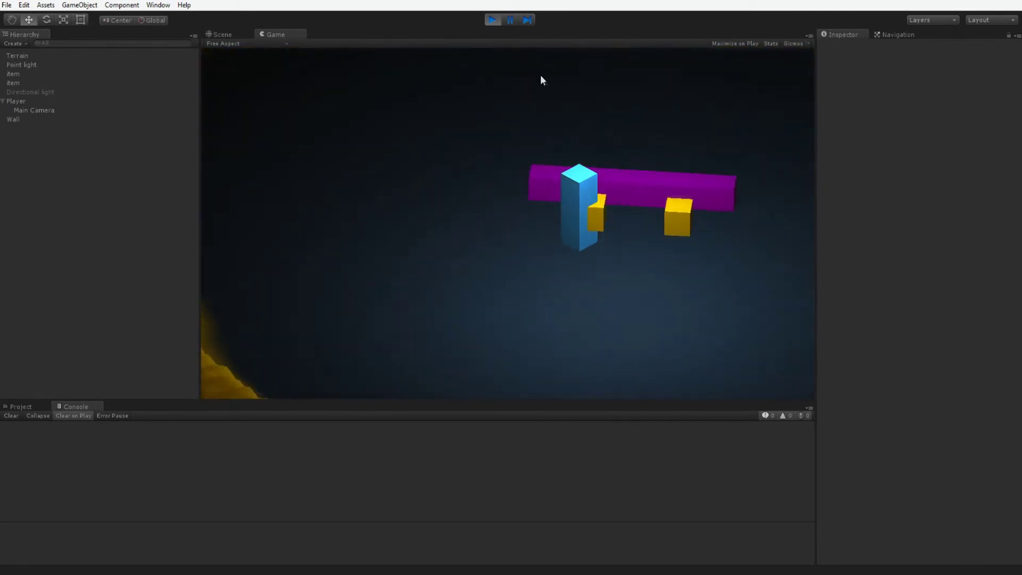
{"action": "left_click", "coordinate": [493, 19]}
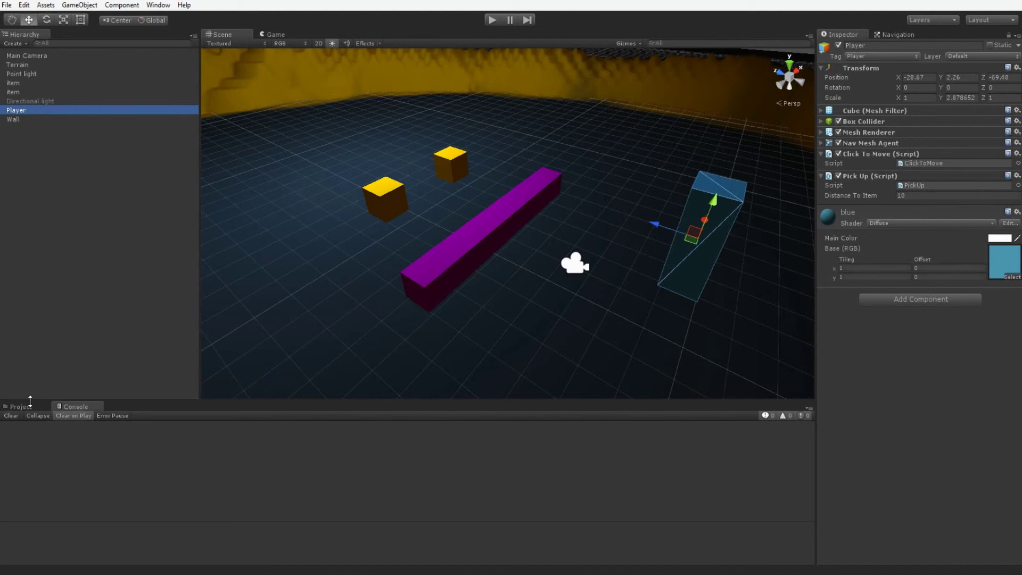
Create a new C# script named CameraFollow in the Scripts folder via the Create menu
{"action": "left_click", "coordinate": [28, 407]}
{"action": "left_click", "coordinate": [69, 407]}
{"action": "left_click", "coordinate": [34, 408]}
{"action": "right_click", "coordinate": [402, 471]}
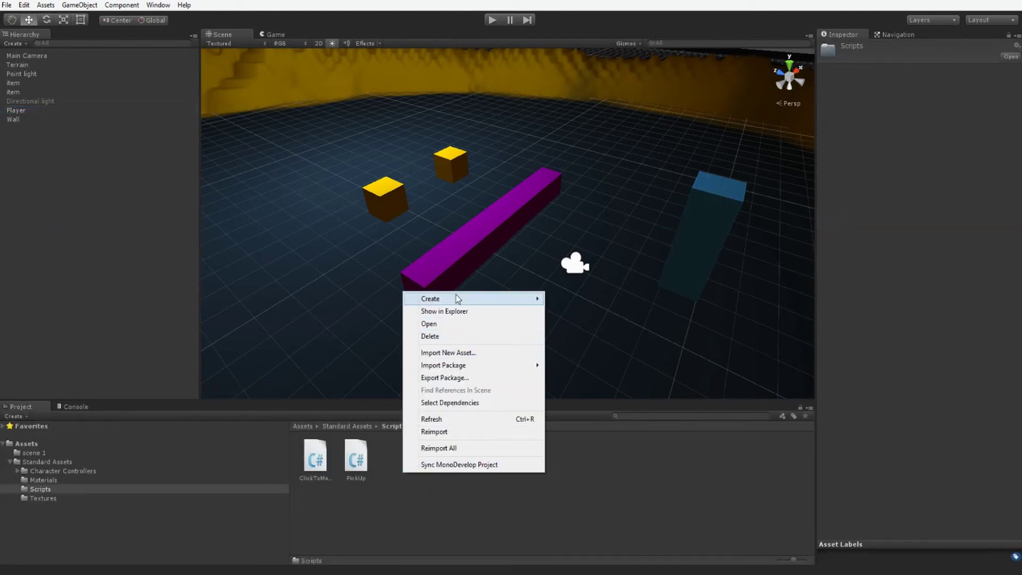
{"action": "mouse_move", "coordinate": [458, 299]}
{"action": "left_click", "coordinate": [587, 328]}
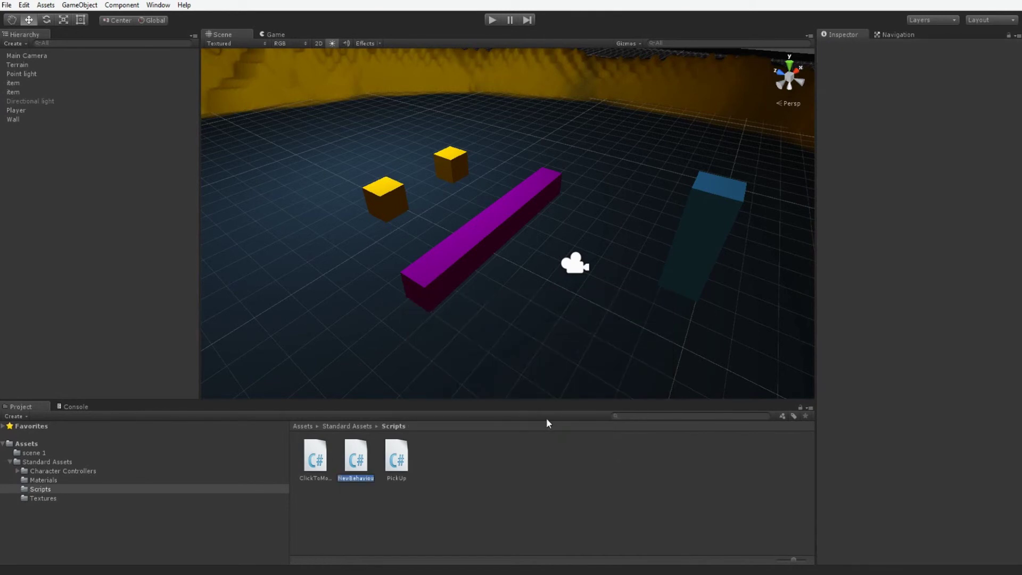
{"action": "type", "text": "F"}
{"action": "type", "text": "ameraFollow"}
{"action": "key", "text": "Return"}
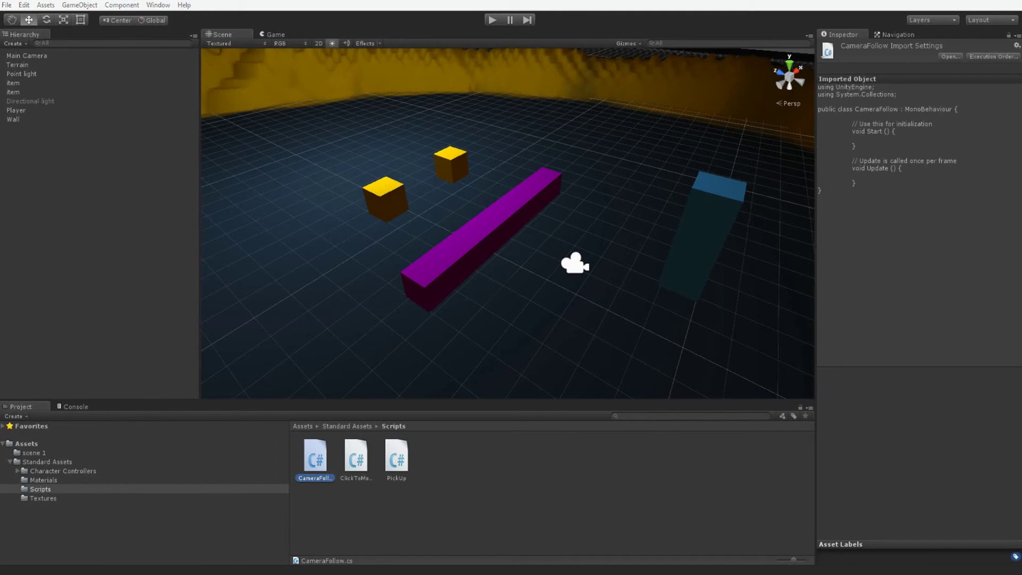
Attach CameraFollow to the Main Camera and paste the Vector3.Lerp follow code over its template
{"action": "left_click", "coordinate": [498, 573]}
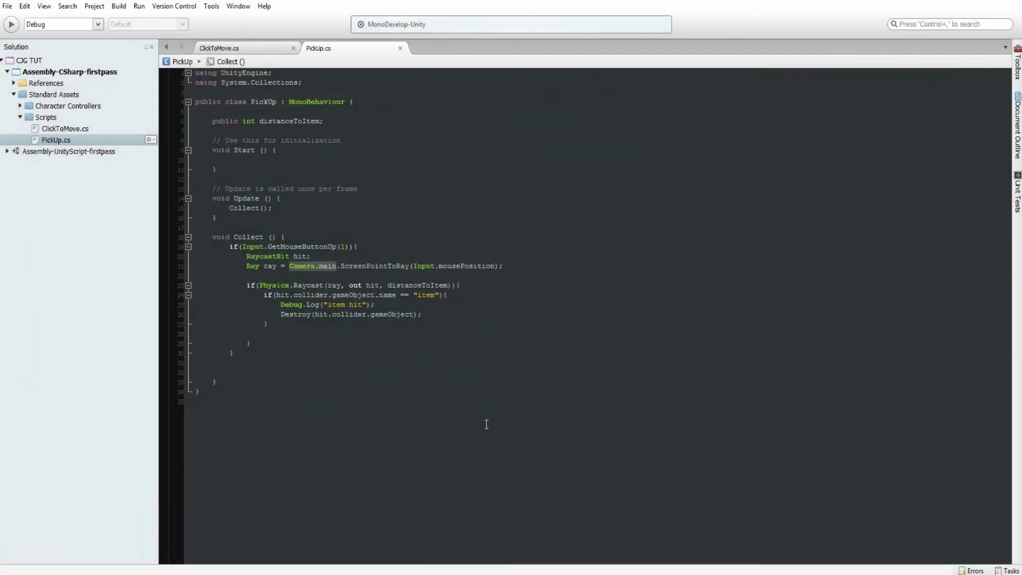
{"action": "key", "text": "alt+Tab"}
{"action": "double_click", "coordinate": [316, 460]}
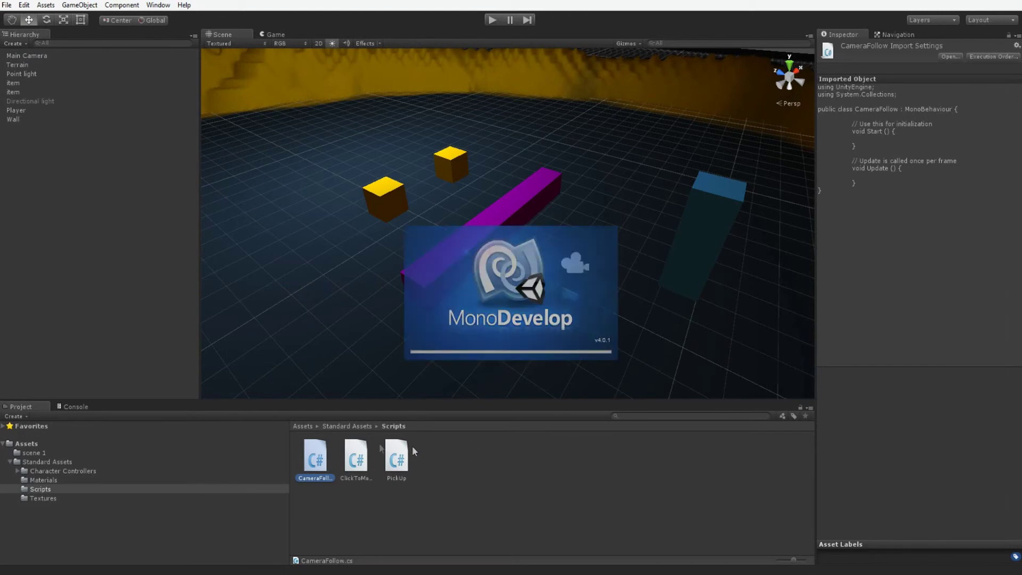
{"action": "left_click", "coordinate": [25, 55]}
{"action": "left_click_drag", "start_coordinate": [747, 330], "coordinate": [931, 372]}
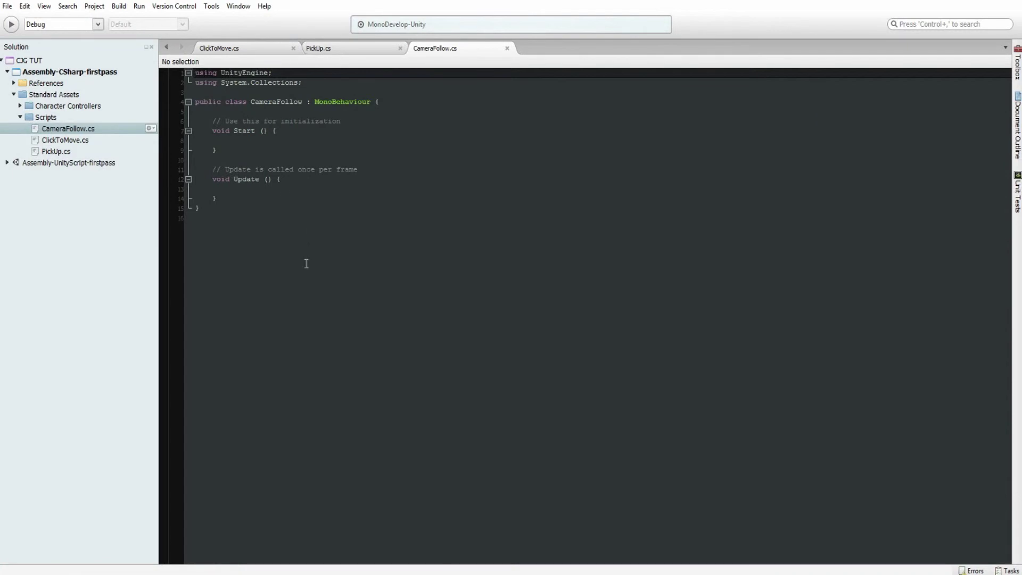
{"action": "key", "text": "ctrl+a"}
{"action": "type", "text": "using UnityEngine; using System.Collections;  public class CameraFollow : MonoBehaviour {   \tpublic Transform player; \tpublic float smooth = 5.0f;   \tvoid  Update (){ \t\ttransform.position = Vector3.Lerp (transform.position, player.position, Time.deltaTime * smooth); \t}  }"}
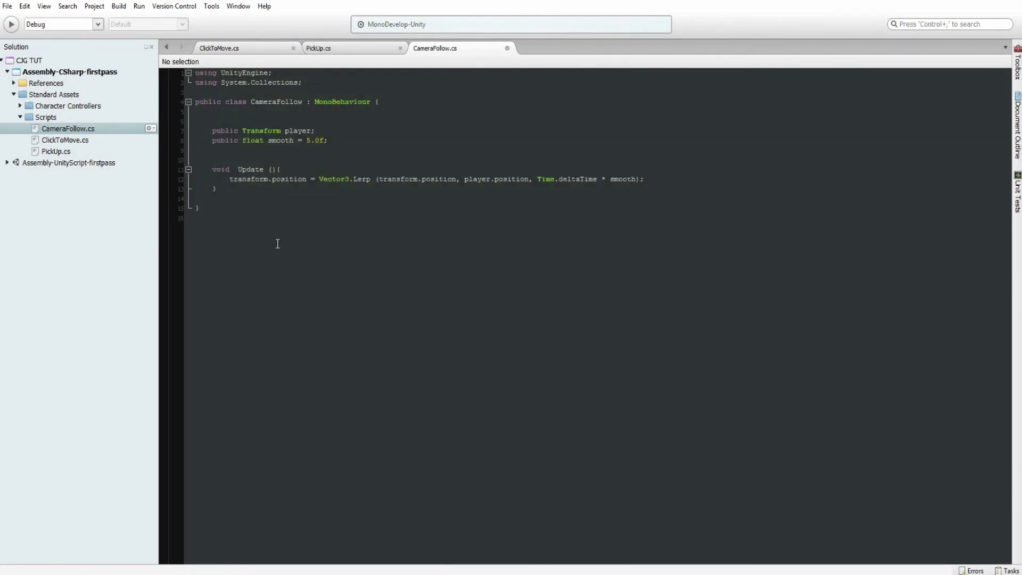
{"action": "left_click_drag", "start_coordinate": [318, 130], "coordinate": [205, 130]}
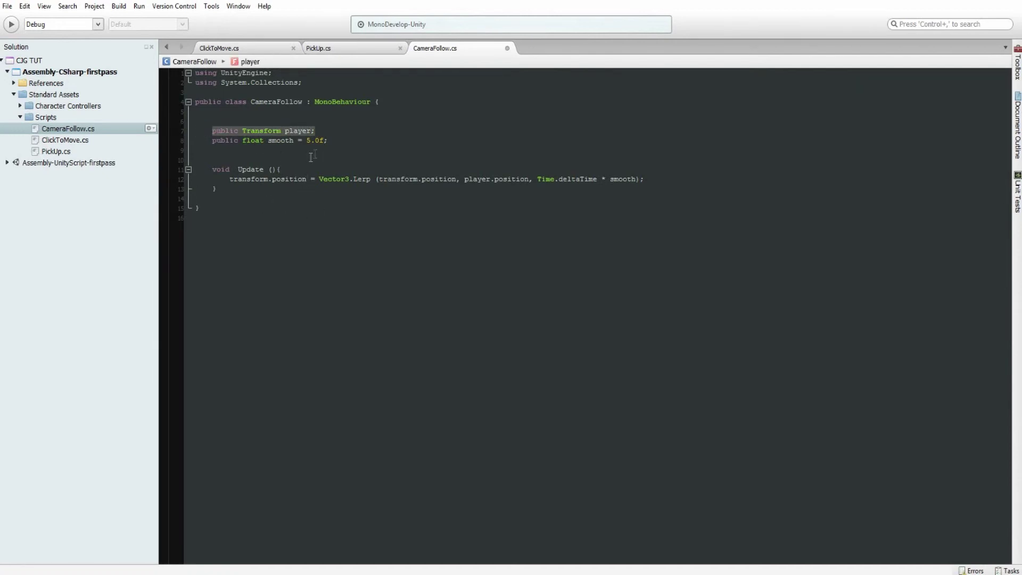
{"action": "left_click_drag", "start_coordinate": [328, 141], "coordinate": [212, 141]}
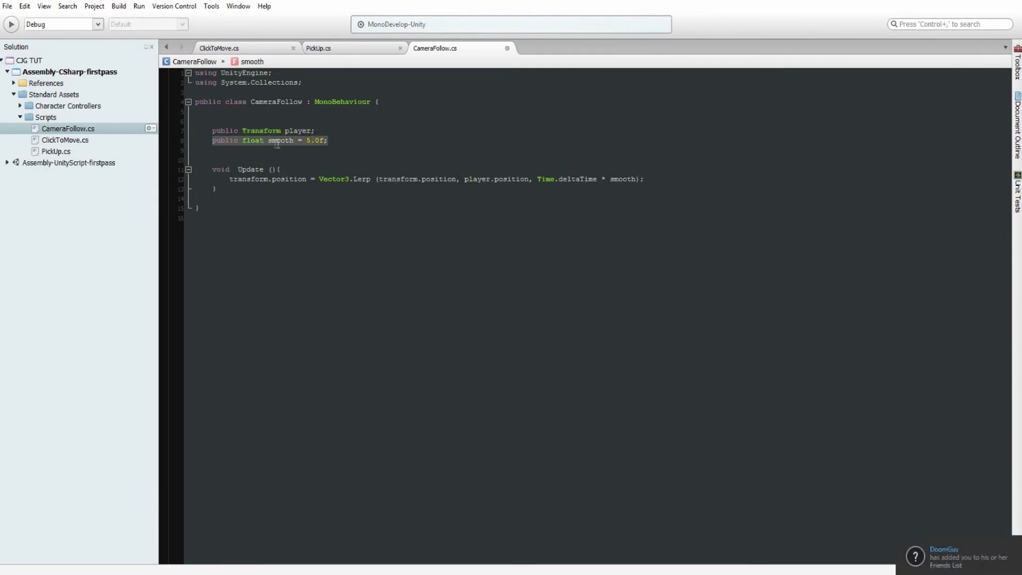
{"action": "left_click", "coordinate": [332, 141]}
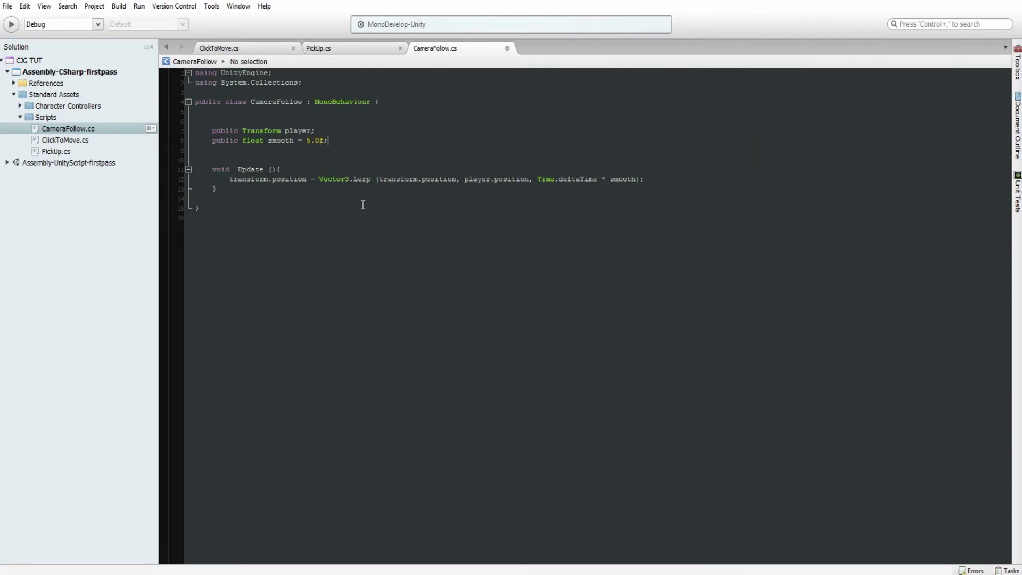
{"action": "left_click", "coordinate": [326, 143]}
{"action": "mouse_move", "coordinate": [347, 182]}
{"action": "left_click", "coordinate": [291, 180]}
{"action": "left_click", "coordinate": [268, 143]}
{"action": "left_click_drag", "start_coordinate": [234, 169], "coordinate": [289, 169]}
{"action": "left_click_drag", "start_coordinate": [230, 180], "coordinate": [306, 185]}
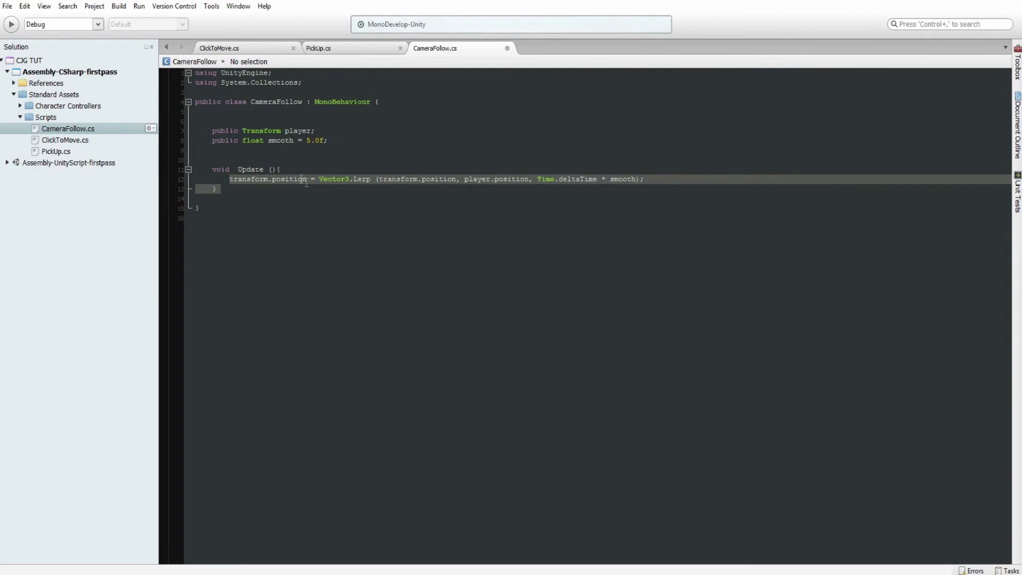
{"action": "left_click", "coordinate": [306, 183]}
{"action": "left_click", "coordinate": [321, 180]}
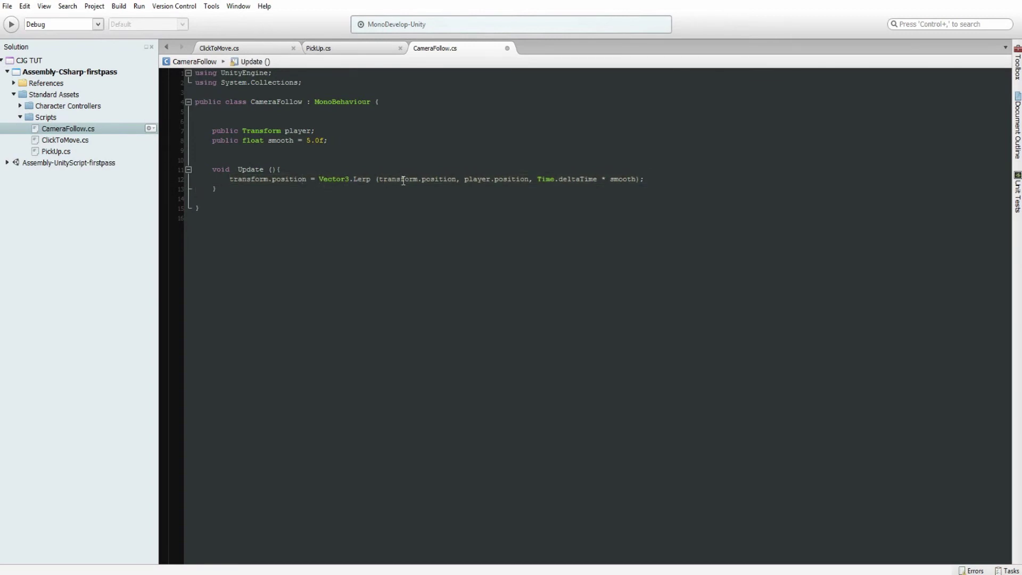
{"action": "left_click_drag", "start_coordinate": [381, 182], "coordinate": [638, 183]}
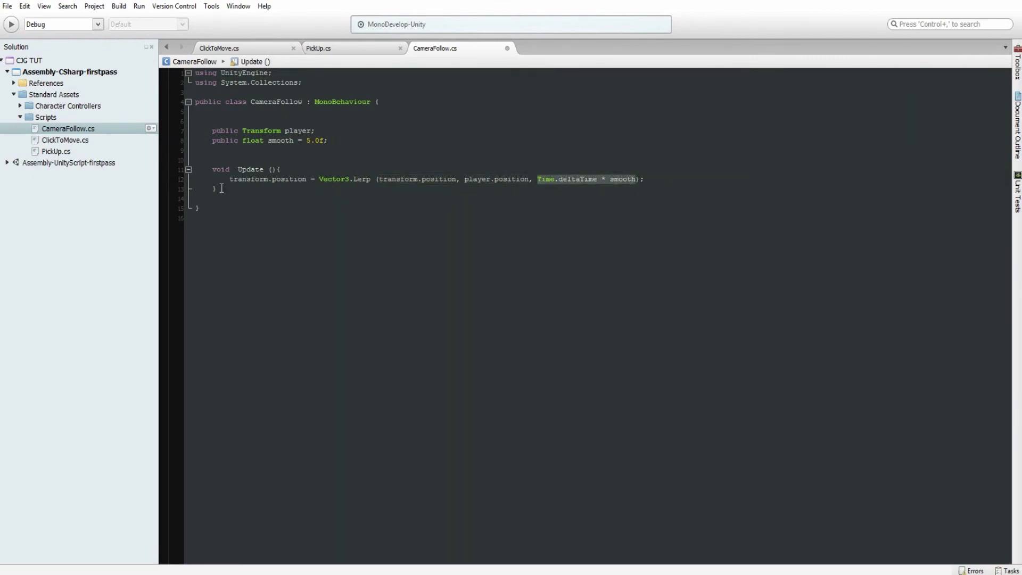
{"action": "left_click_drag", "start_coordinate": [230, 179], "coordinate": [307, 177]}
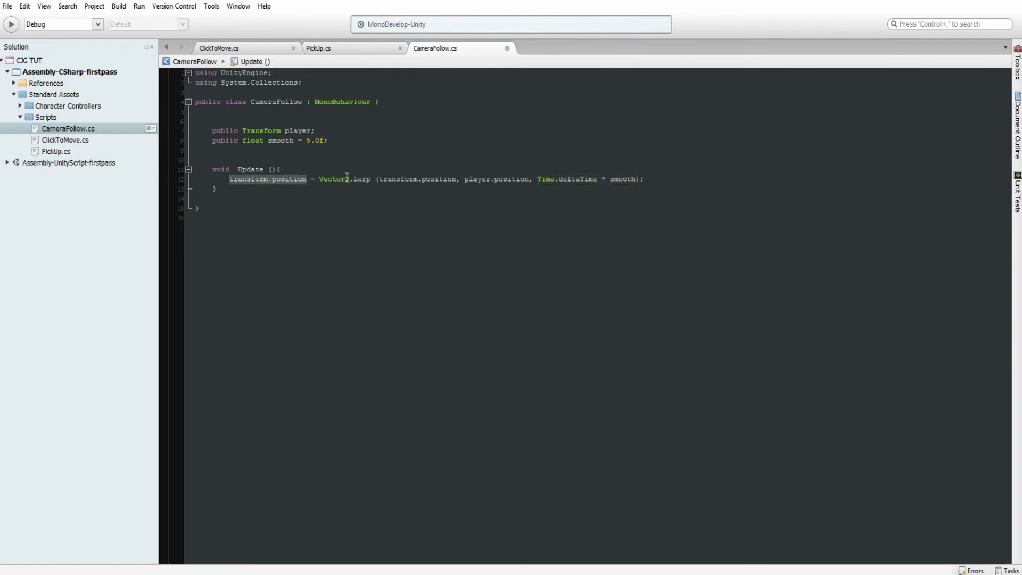
{"action": "left_click_drag", "start_coordinate": [379, 180], "coordinate": [456, 181]}
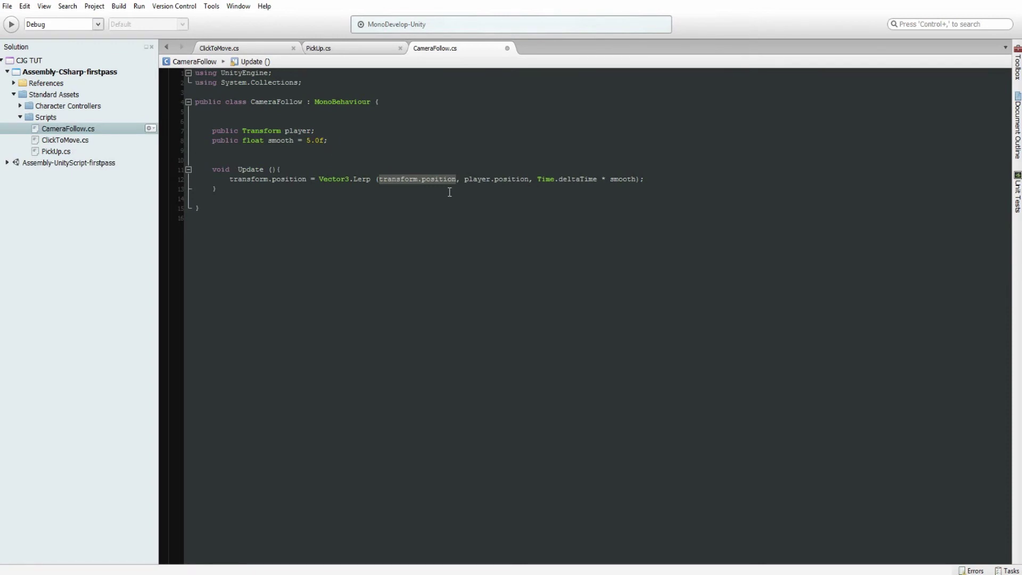
{"action": "left_click_drag", "start_coordinate": [284, 131], "coordinate": [315, 131]}
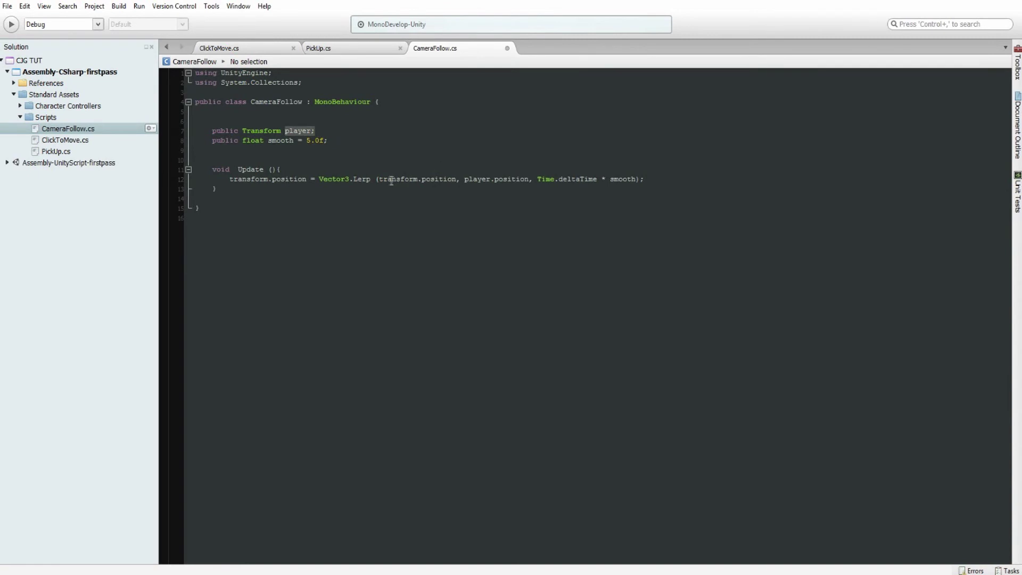
{"action": "left_click", "coordinate": [242, 178]}
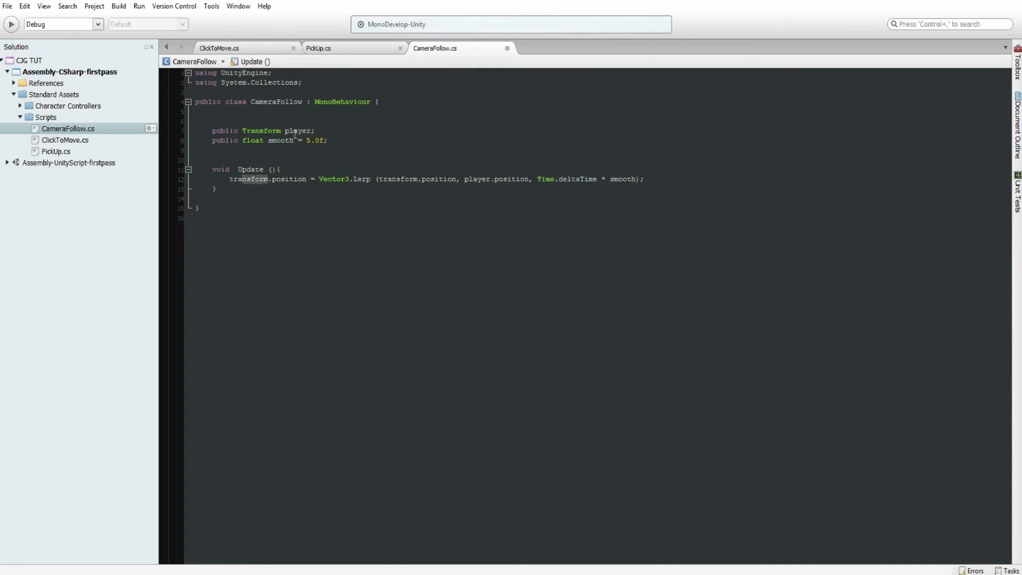
{"action": "left_click_drag", "start_coordinate": [379, 179], "coordinate": [634, 182]}
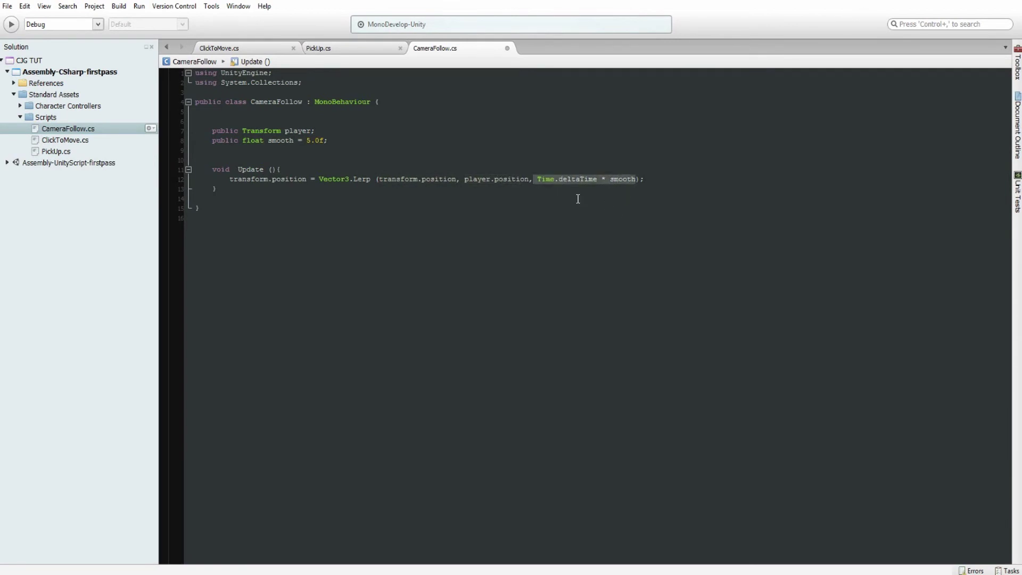
{"action": "left_click_drag", "start_coordinate": [464, 179], "coordinate": [529, 182]}
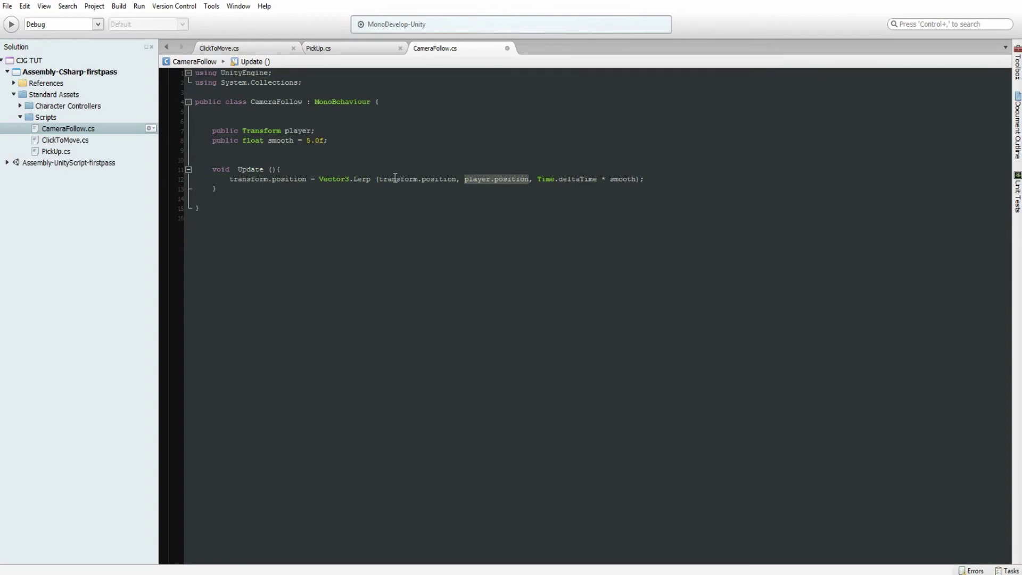
{"action": "left_click_drag", "start_coordinate": [395, 179], "coordinate": [435, 178]}
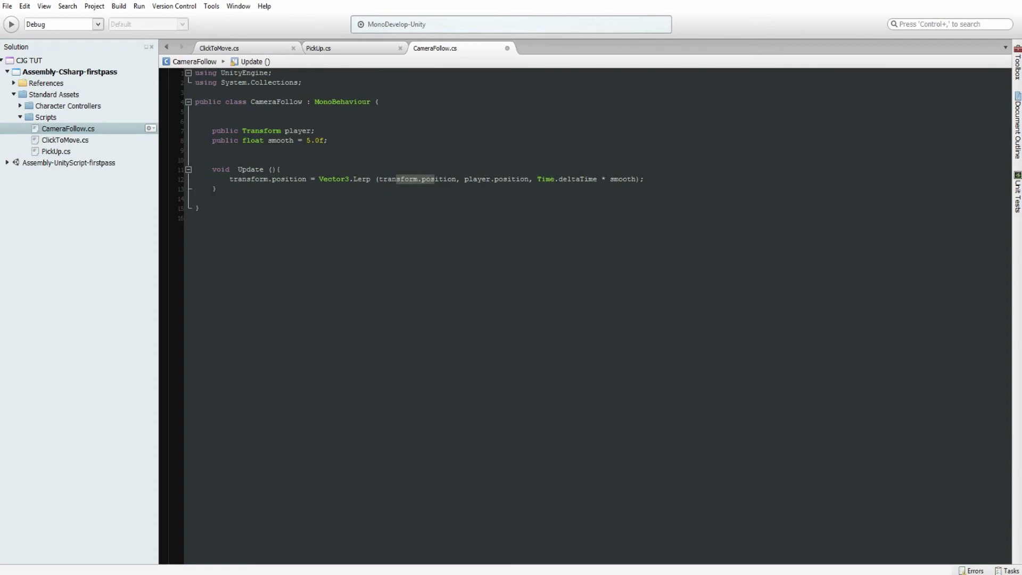
Delete the 5.0f default from CameraFollow's smooth field and return to Unity
{"action": "key", "text": "alt+Tab"}
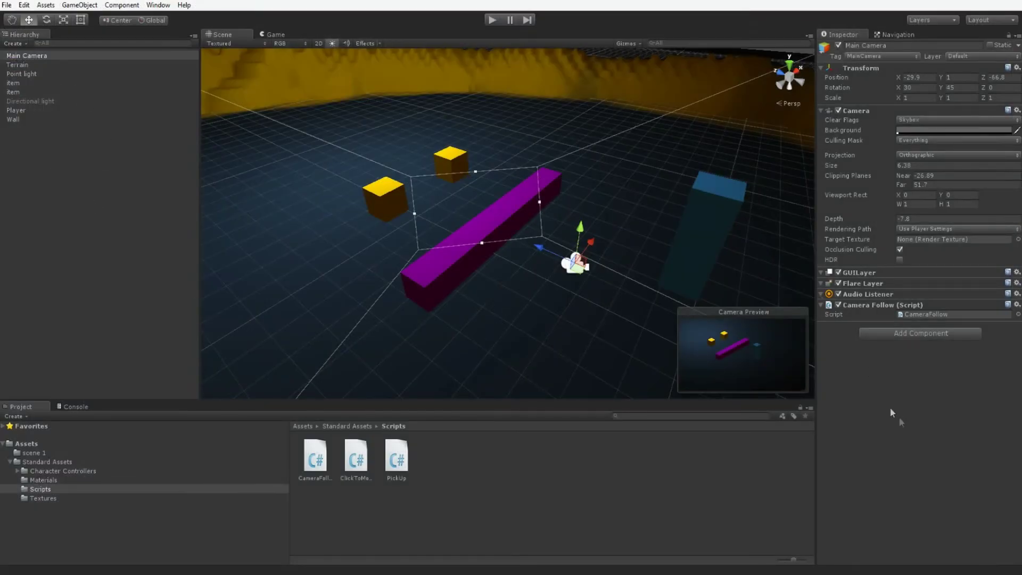
{"action": "left_click", "coordinate": [908, 314]}
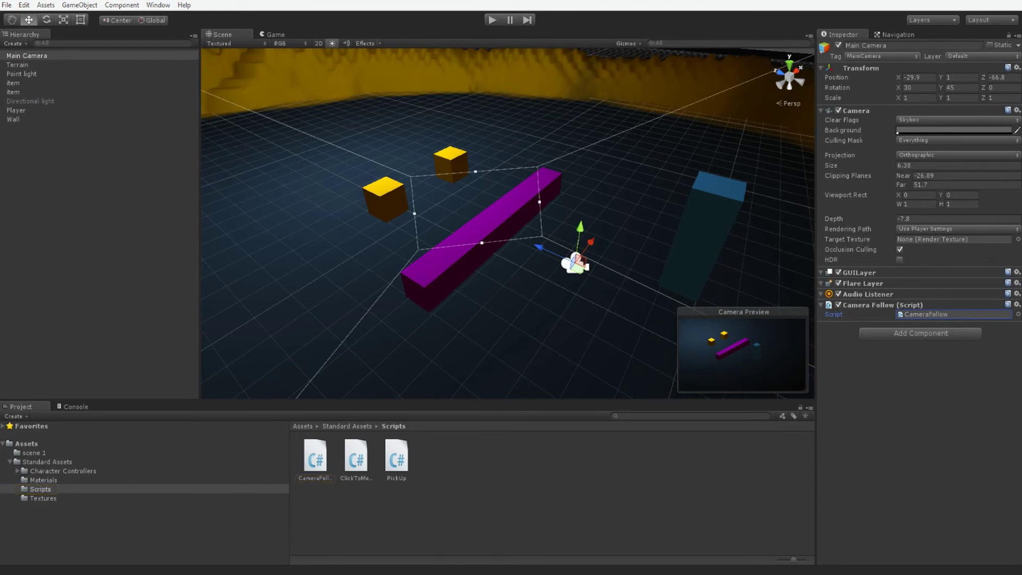
{"action": "key", "text": "alt+Tab"}
{"action": "left_click", "coordinate": [333, 139]}
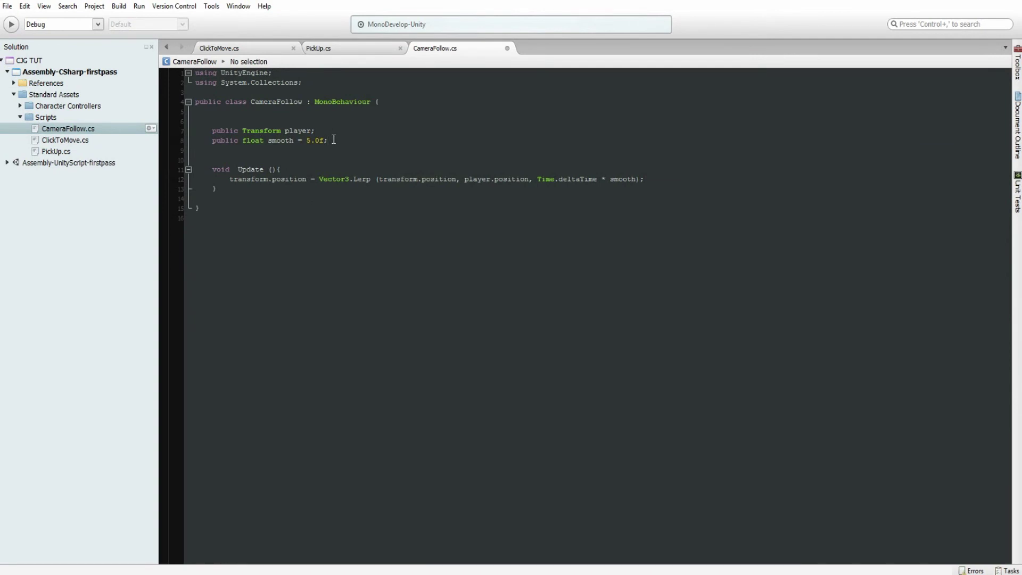
{"action": "left_click_drag", "start_coordinate": [296, 142], "coordinate": [324, 141]}
{"action": "key", "text": "BackSpace"}
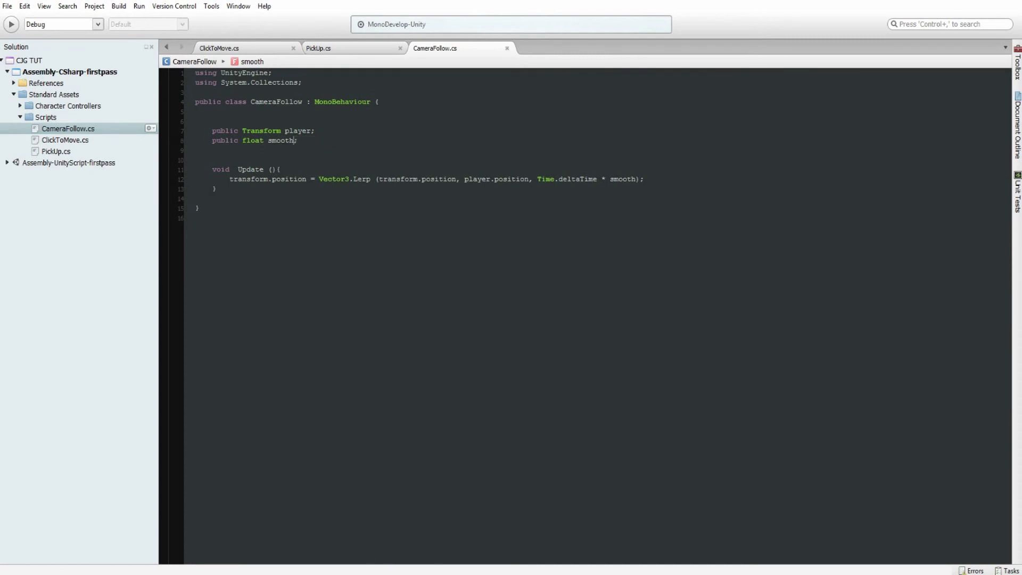
{"action": "key", "text": "alt+Tab"}
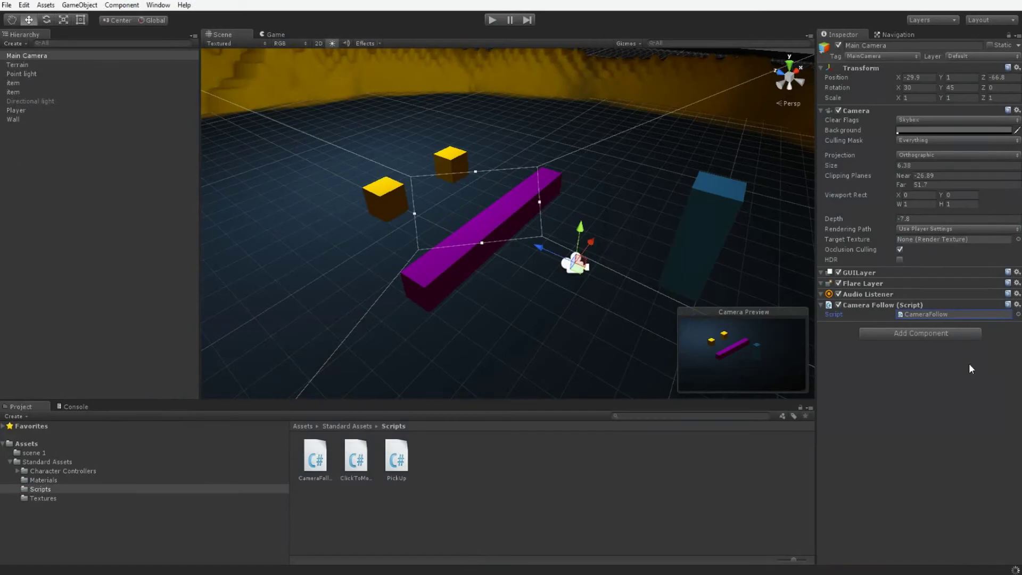
Run the scene, then set the Main Camera's Camera Follow Smooth to 5
{"action": "left_click", "coordinate": [904, 334]}
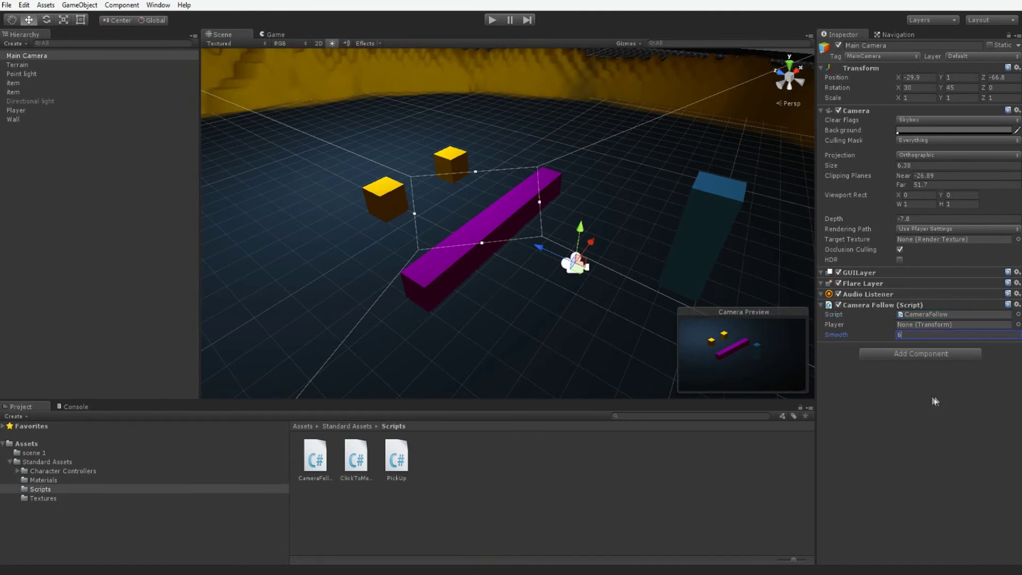
{"action": "left_click", "coordinate": [901, 336]}
{"action": "left_click", "coordinate": [492, 20]}
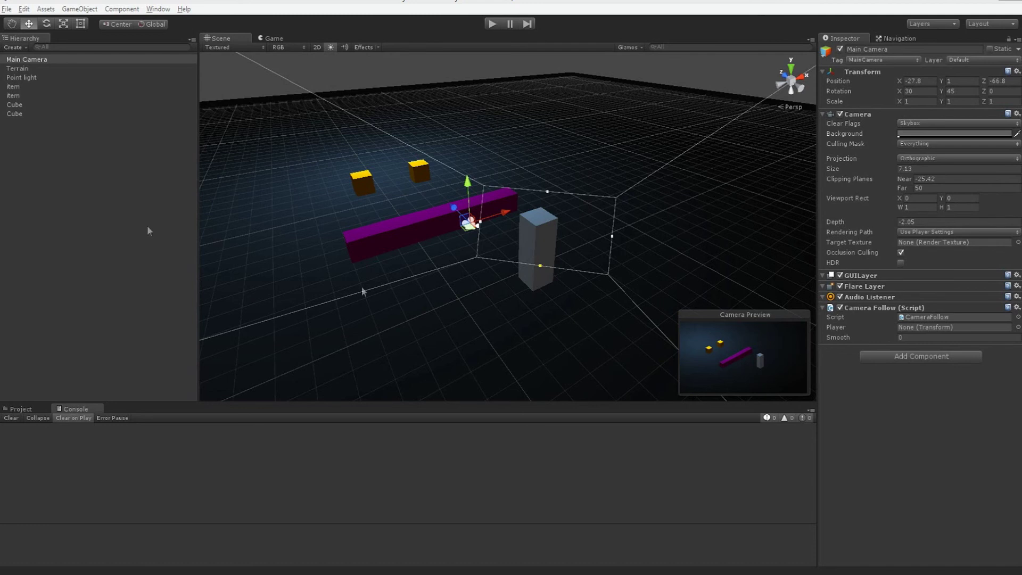
{"action": "left_click", "coordinate": [27, 59]}
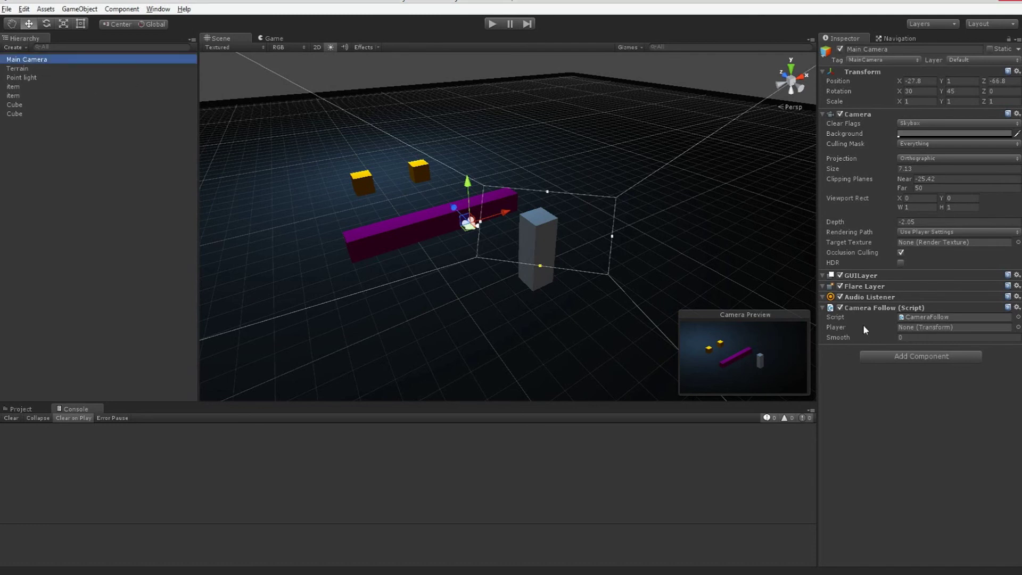
{"action": "left_click", "coordinate": [910, 336]}
{"action": "type", "text": "5"}
{"action": "left_click", "coordinate": [911, 330]}
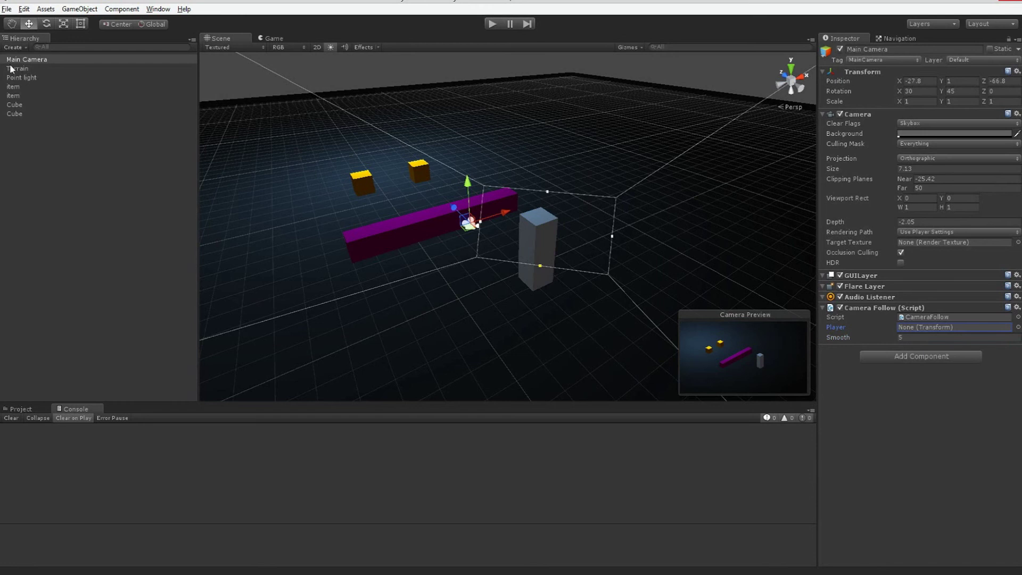
Tag the tall cube Player, rename it Player, and assign it as Camera Follow's target
{"action": "left_click", "coordinate": [14, 105]}
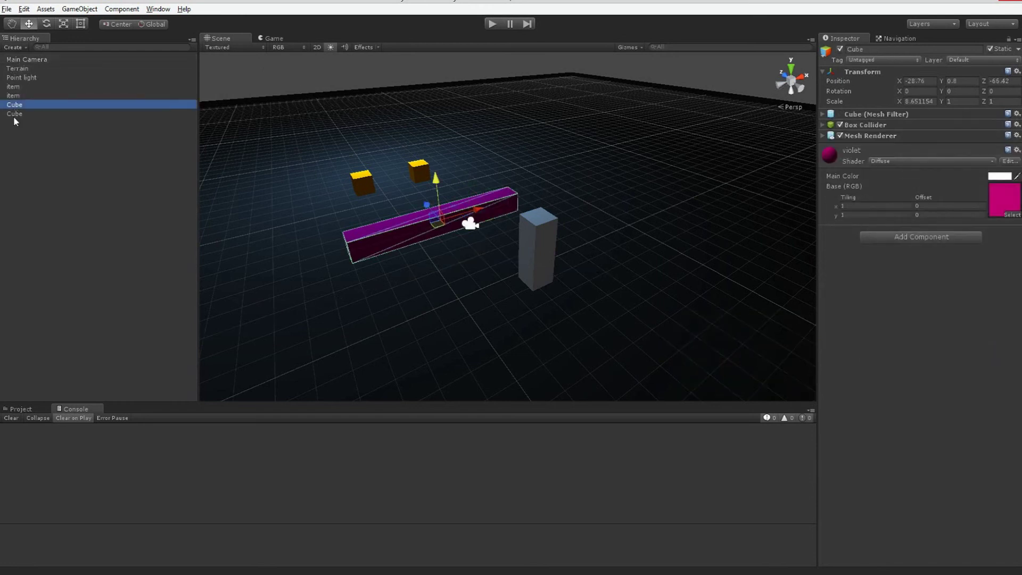
{"action": "left_click", "coordinate": [15, 114]}
{"action": "left_click", "coordinate": [890, 61]}
{"action": "left_click", "coordinate": [867, 134]}
{"action": "left_click", "coordinate": [853, 49]}
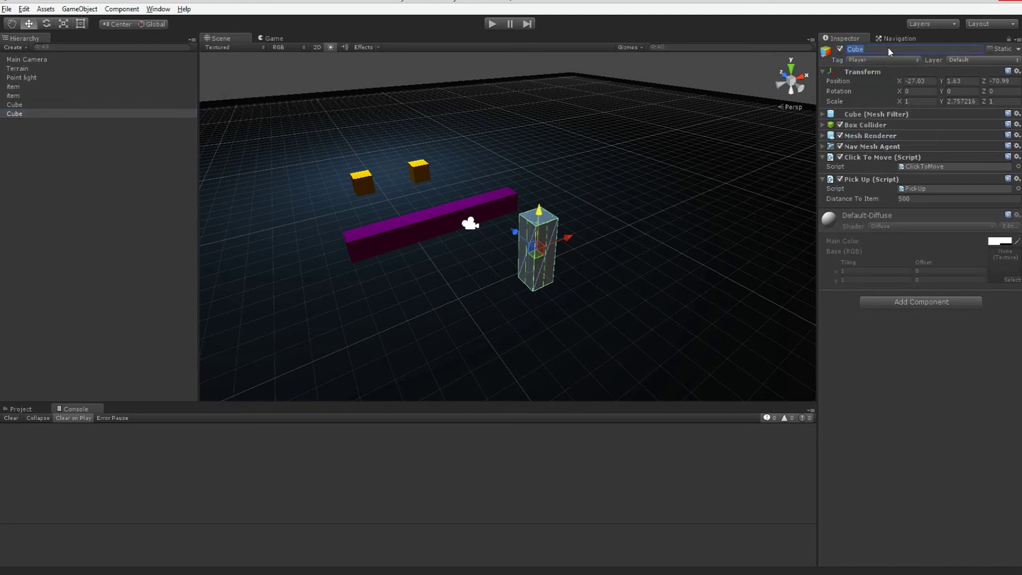
{"action": "double_click", "coordinate": [858, 49]}
{"action": "type", "text": "Player"}
{"action": "key", "text": "Return"}
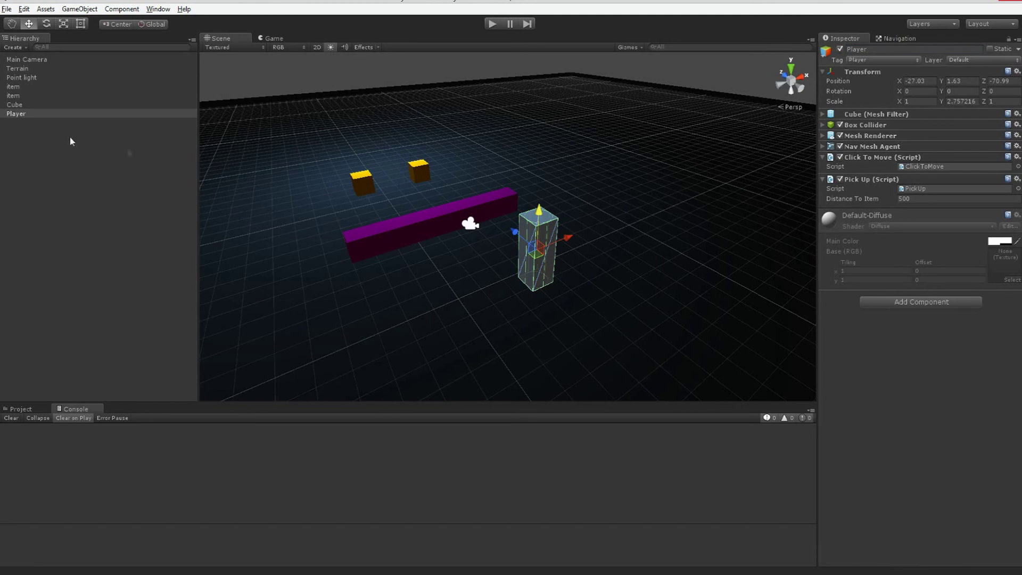
{"action": "left_click", "coordinate": [26, 60]}
{"action": "left_click_drag", "start_coordinate": [23, 115], "coordinate": [923, 341]}
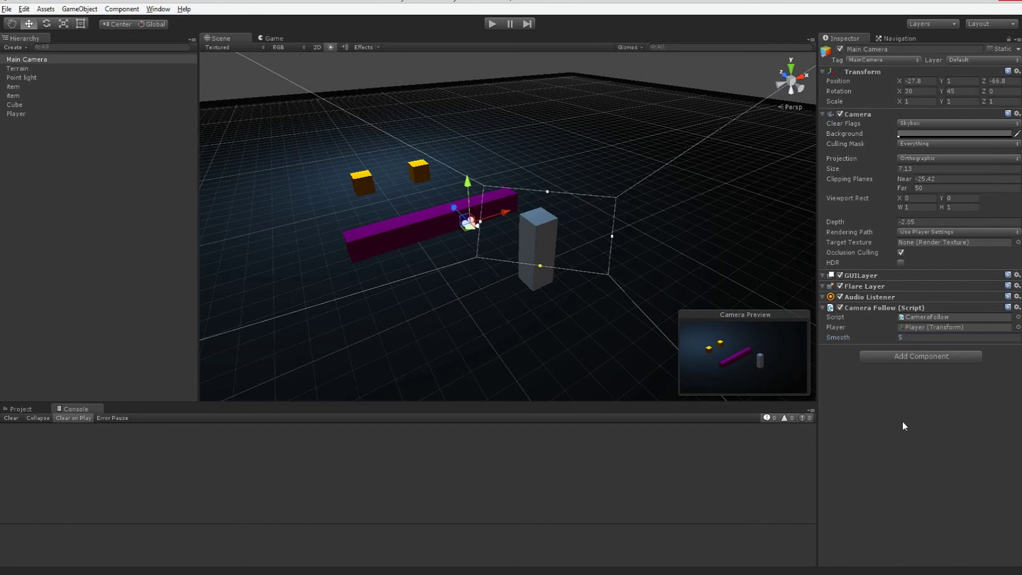
Run the game and steer the Player with arrow keys to collect both yellow items
{"action": "left_click", "coordinate": [492, 24]}
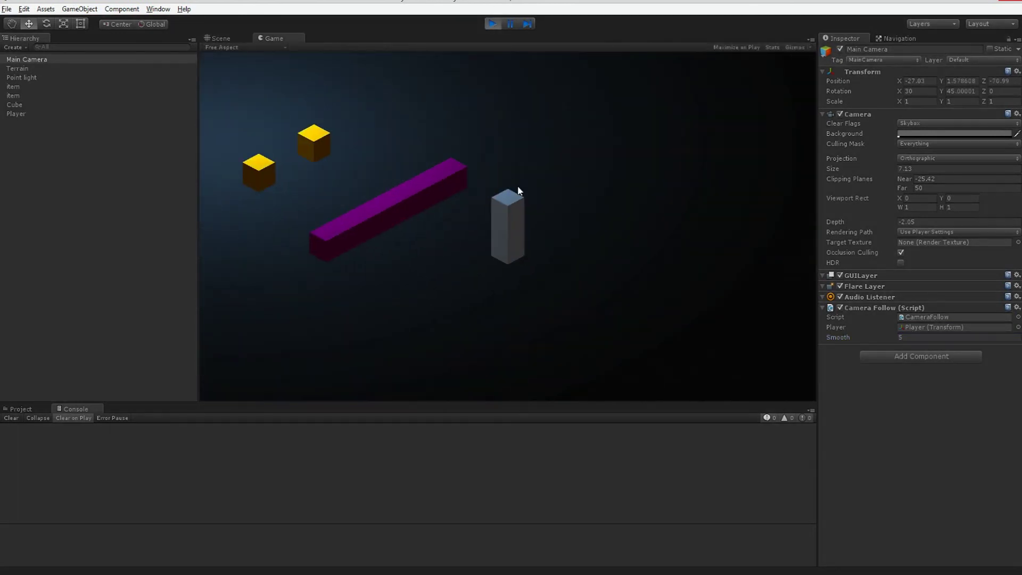
{"action": "key", "text": "Right"}
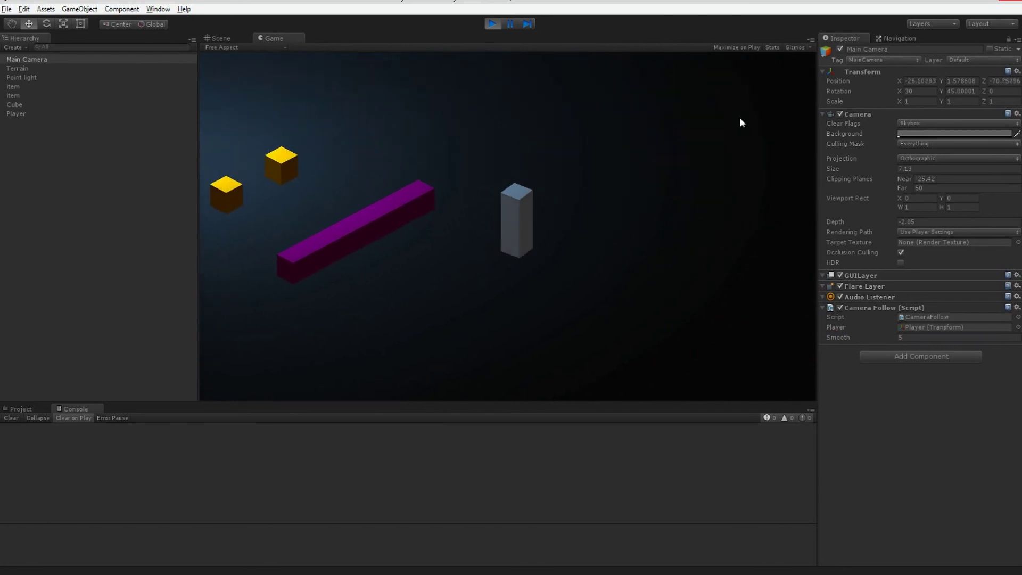
{"action": "key", "text": "Up"}
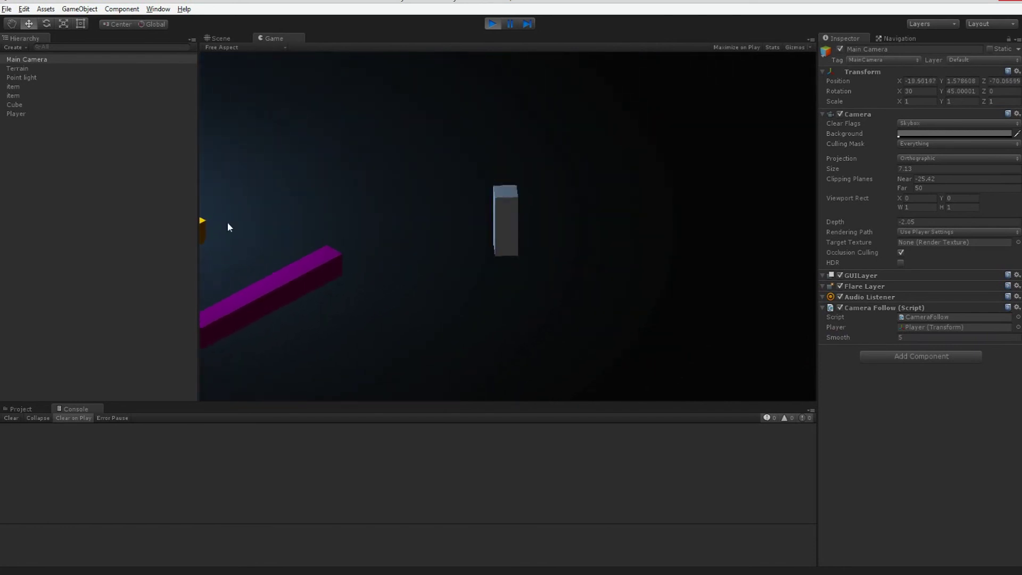
{"action": "key", "text": "Left"}
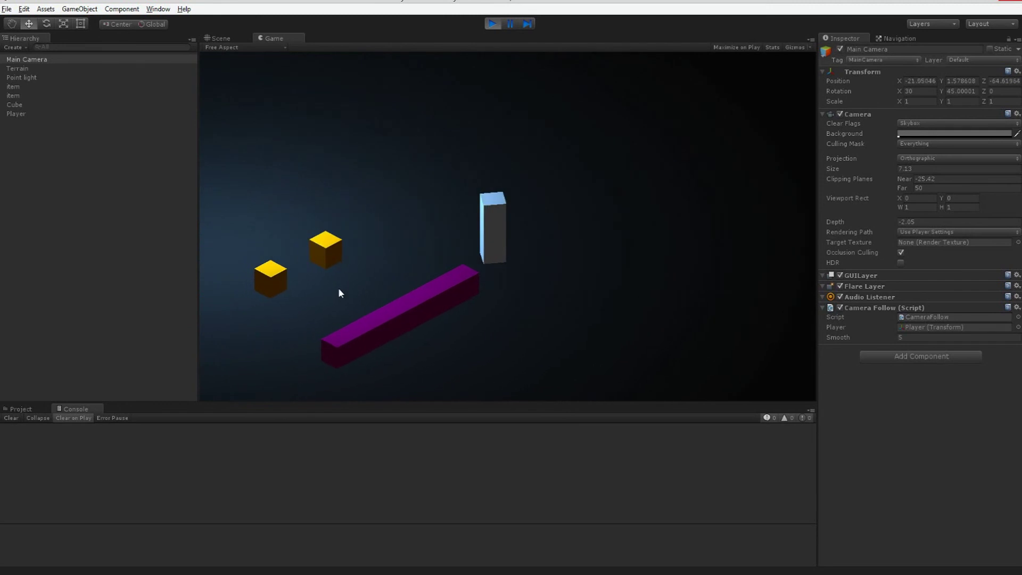
{"action": "key", "text": "Left"}
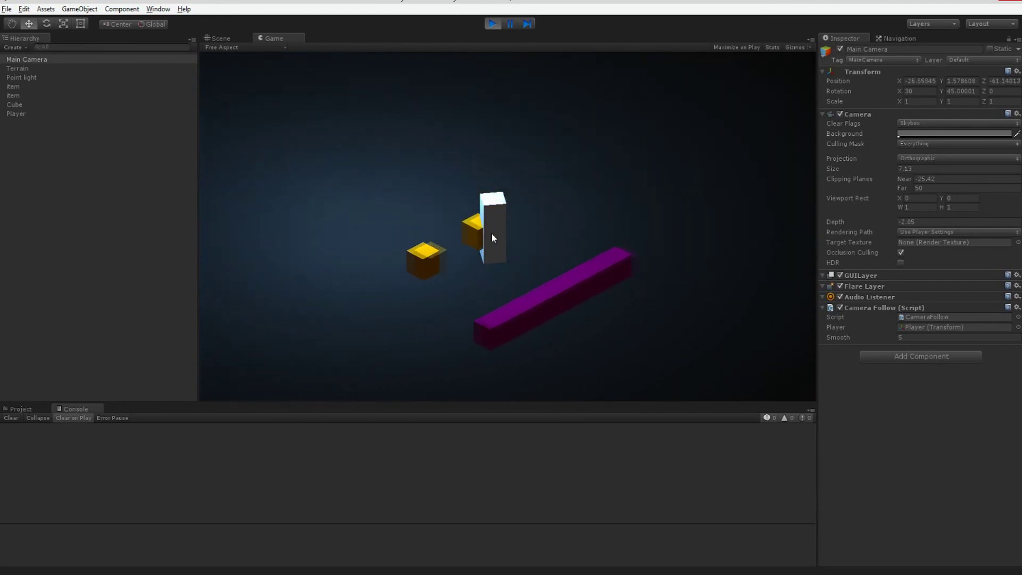
{"action": "key", "text": "Left"}
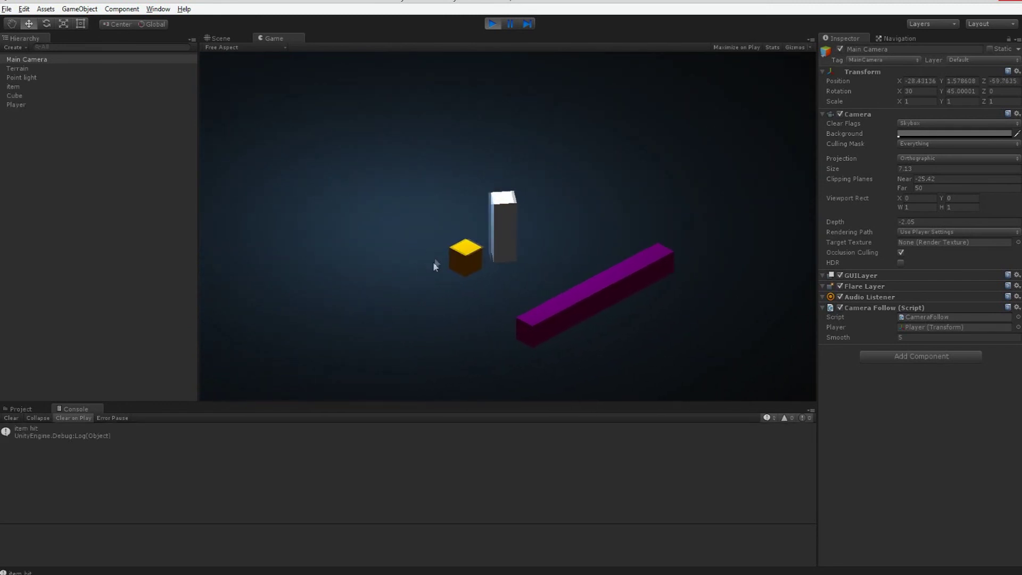
{"action": "key", "text": "Left"}
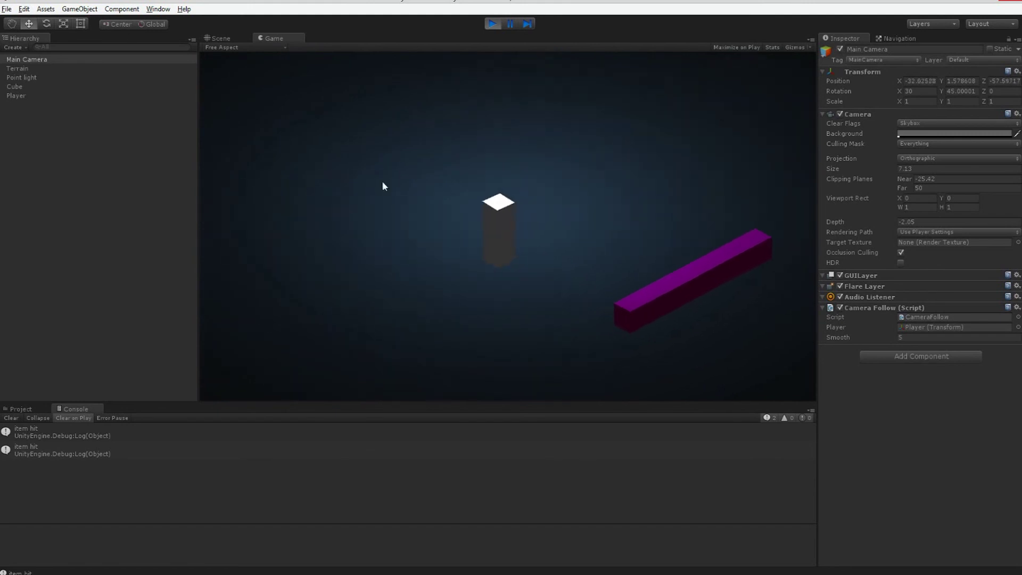
{"action": "key", "text": "Up"}
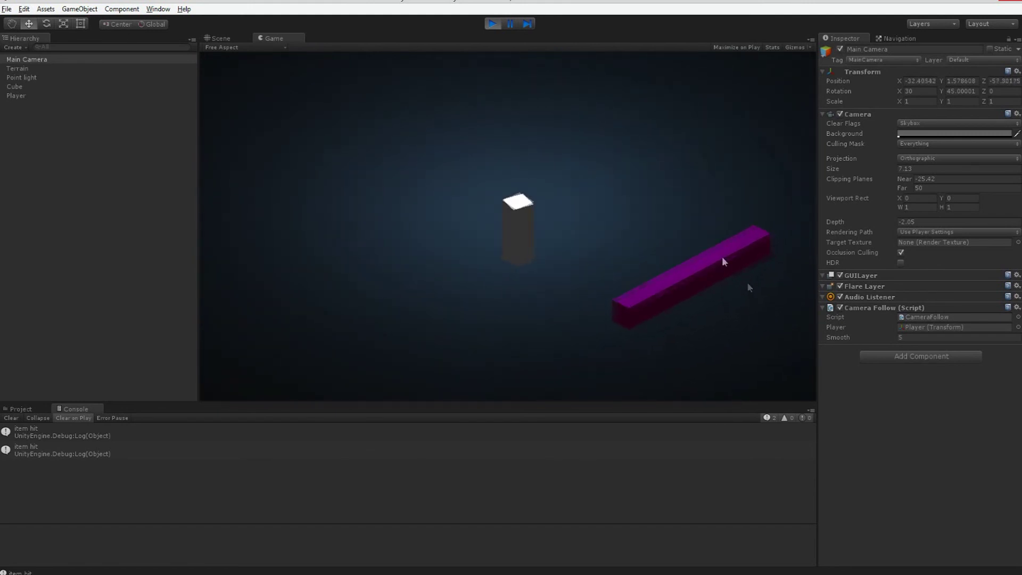
Change Camera Follow Smooth to 1, then 20, testing movement, and collapse the component
{"action": "left_click", "coordinate": [919, 336]}
{"action": "type", "text": "1"}
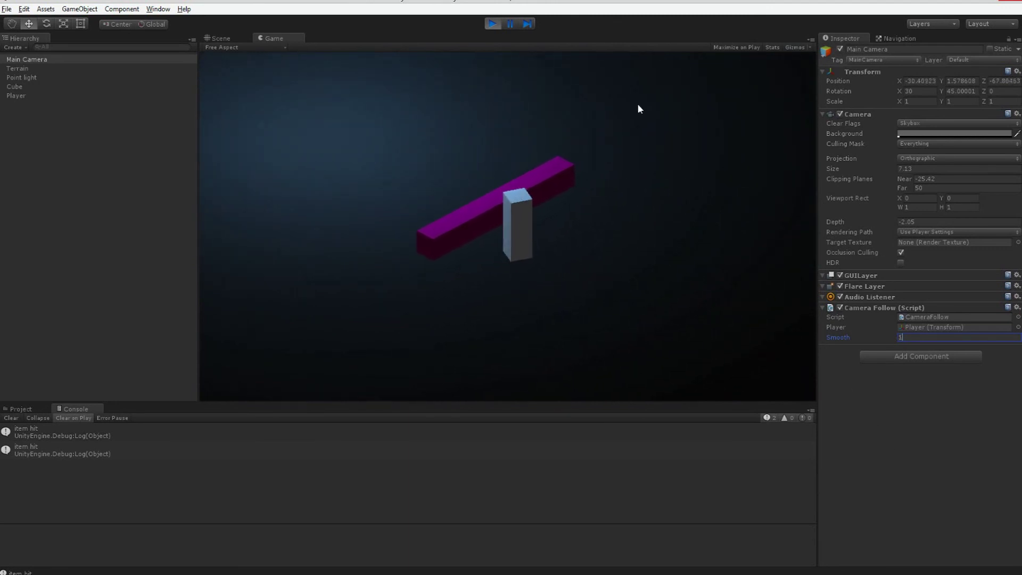
{"action": "key", "text": "Right"}
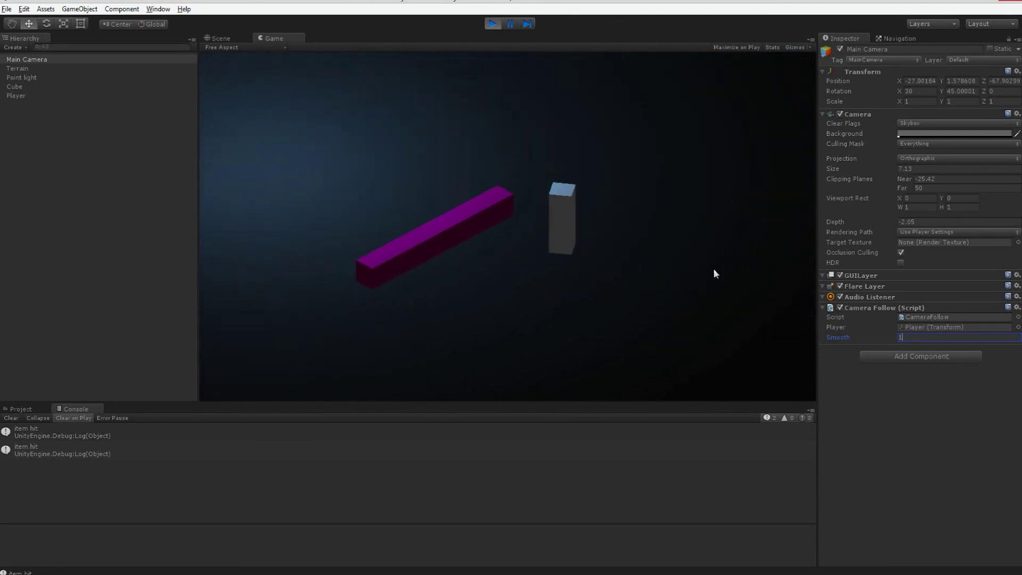
{"action": "double_click", "coordinate": [900, 336]}
{"action": "type", "text": "20"}
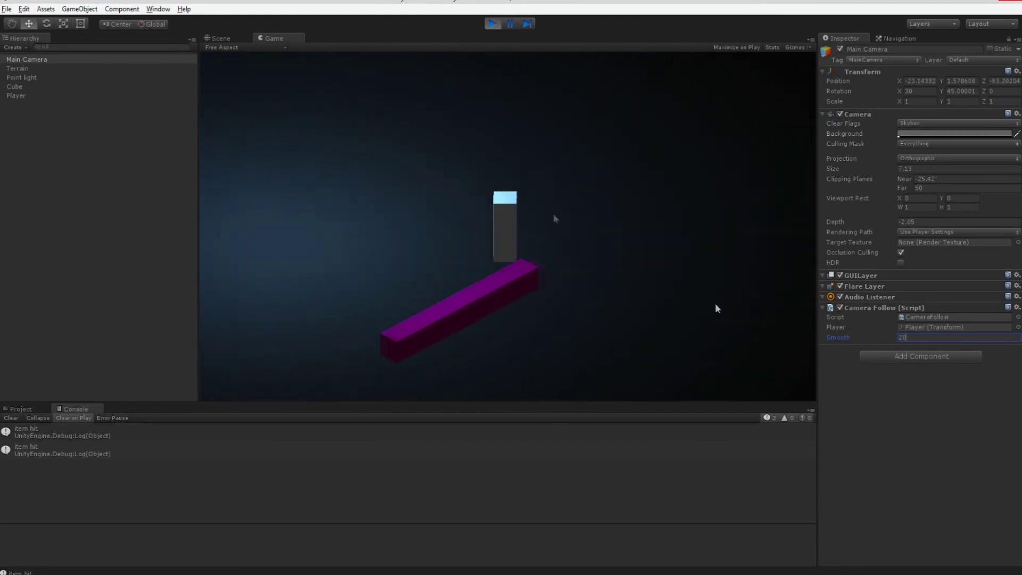
{"action": "key", "text": "Down"}
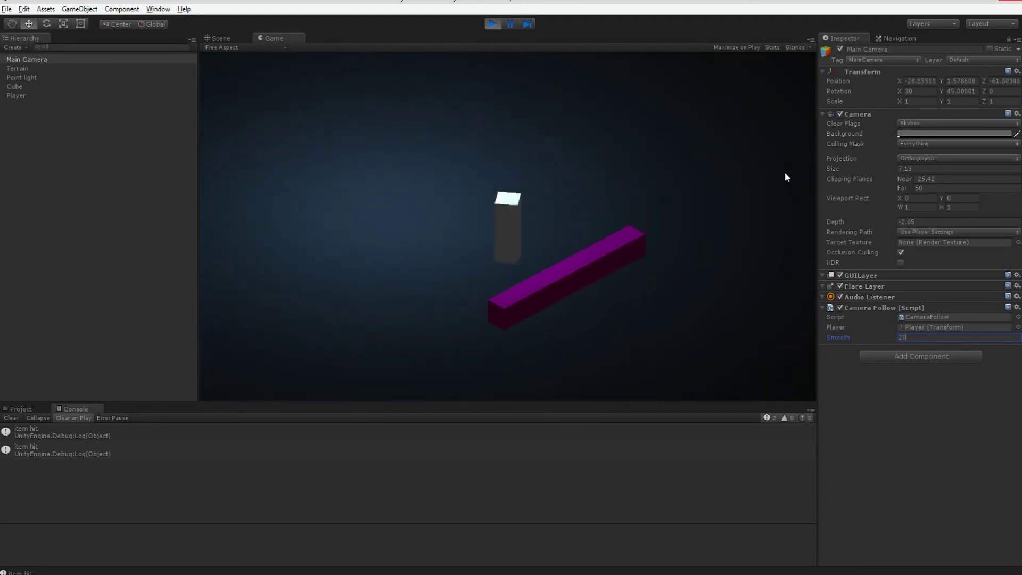
{"action": "key", "text": "Right"}
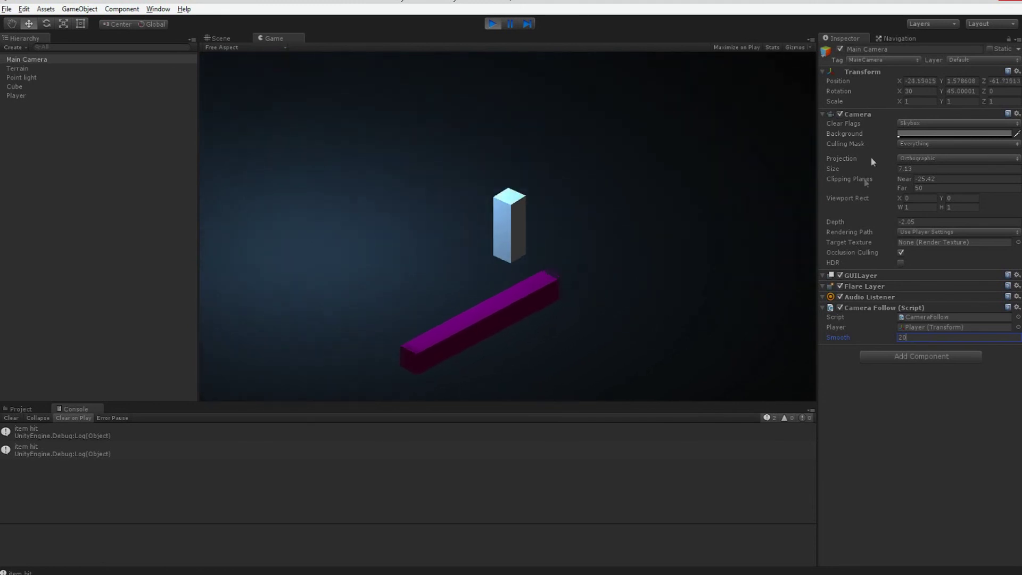
{"action": "left_click", "coordinate": [824, 308]}
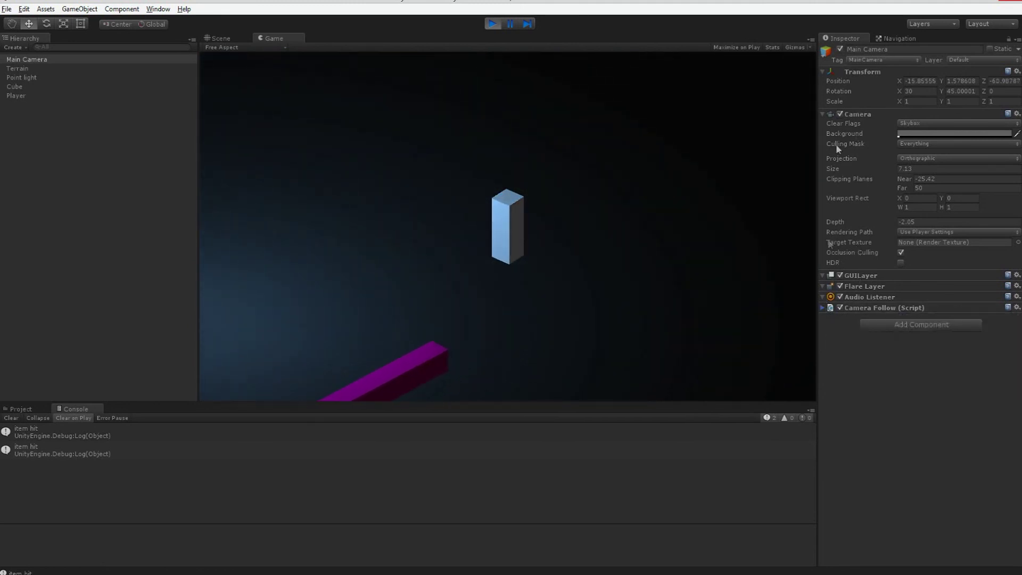
Set the Player's Nav Mesh Agent Speed to 22.12 and Angular Speed to 326.38
{"action": "left_click", "coordinate": [824, 113]}
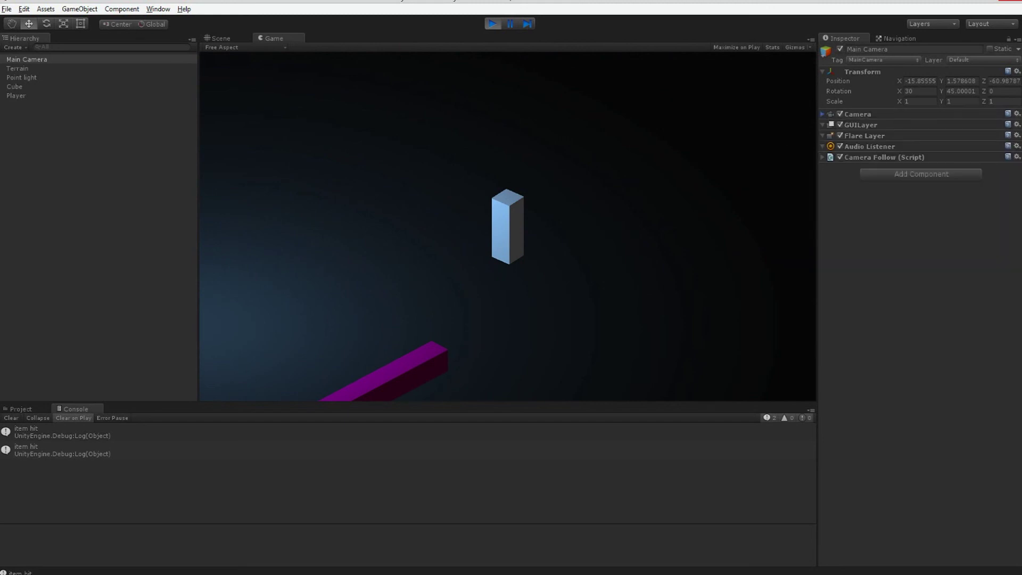
{"action": "left_click", "coordinate": [16, 96]}
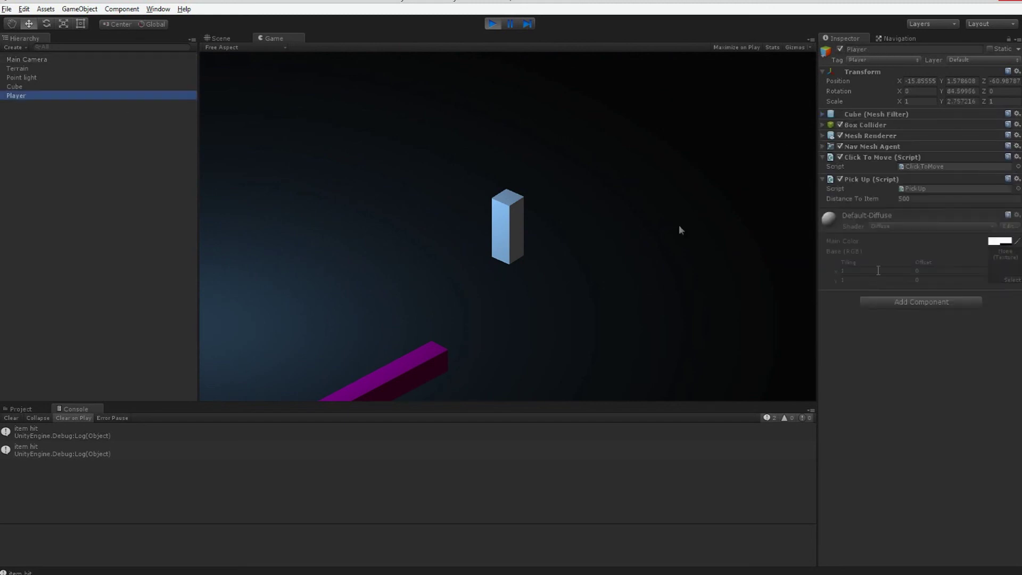
{"action": "left_click", "coordinate": [823, 146]}
{"action": "left_click_drag", "start_coordinate": [892, 162], "coordinate": [189, 177]}
{"action": "left_click_drag", "start_coordinate": [857, 188], "coordinate": [703, 186]}
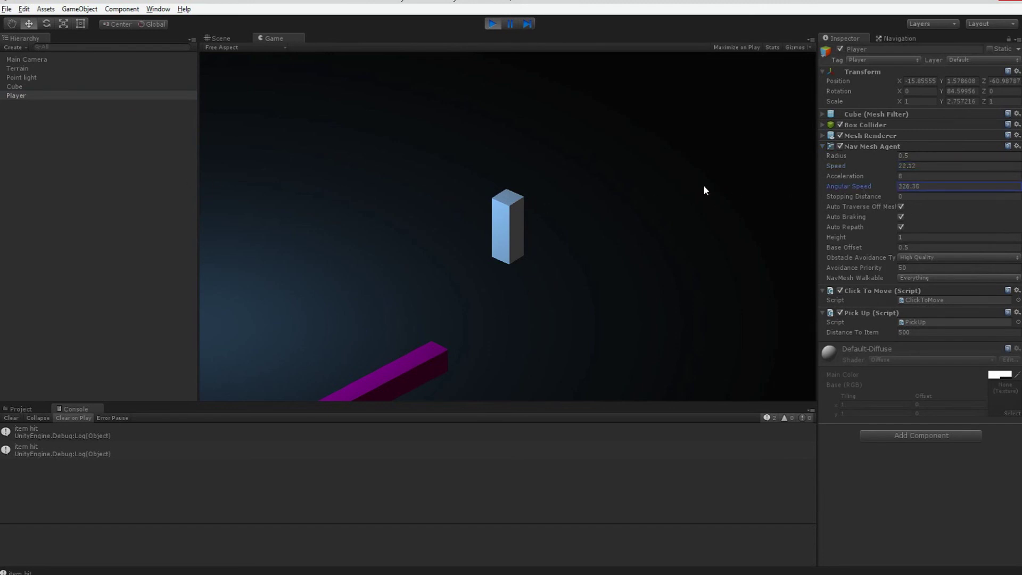
Walk the Player to various spots around the Wall and bars to test the faster movement
{"action": "left_click", "coordinate": [567, 293]}
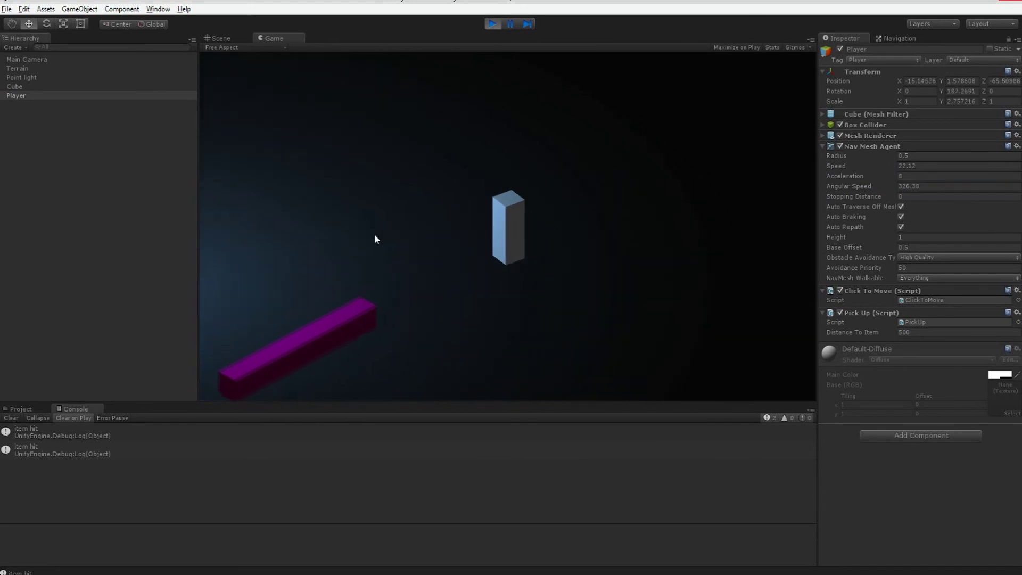
{"action": "left_click", "coordinate": [368, 287]}
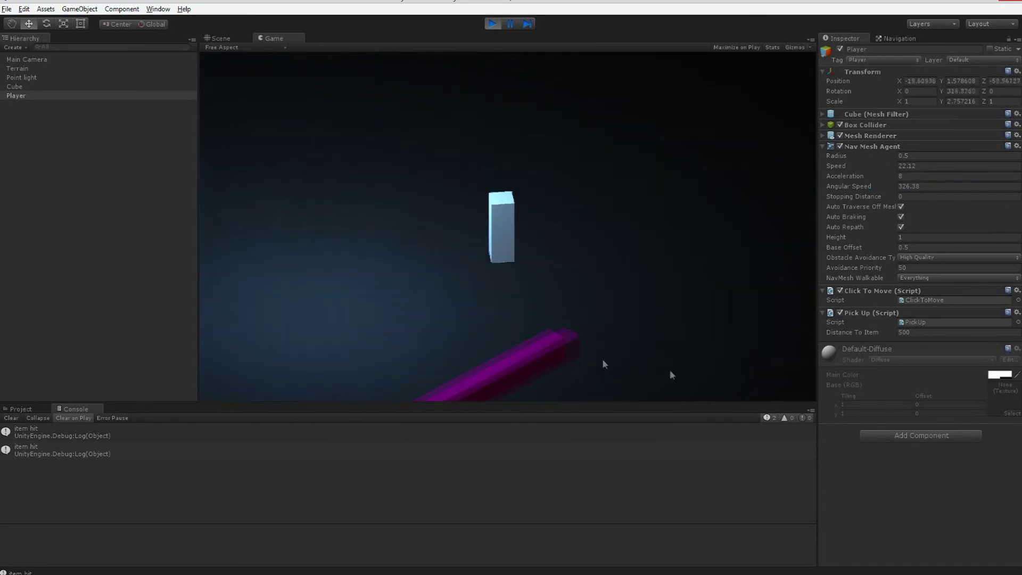
{"action": "left_click", "coordinate": [691, 372]}
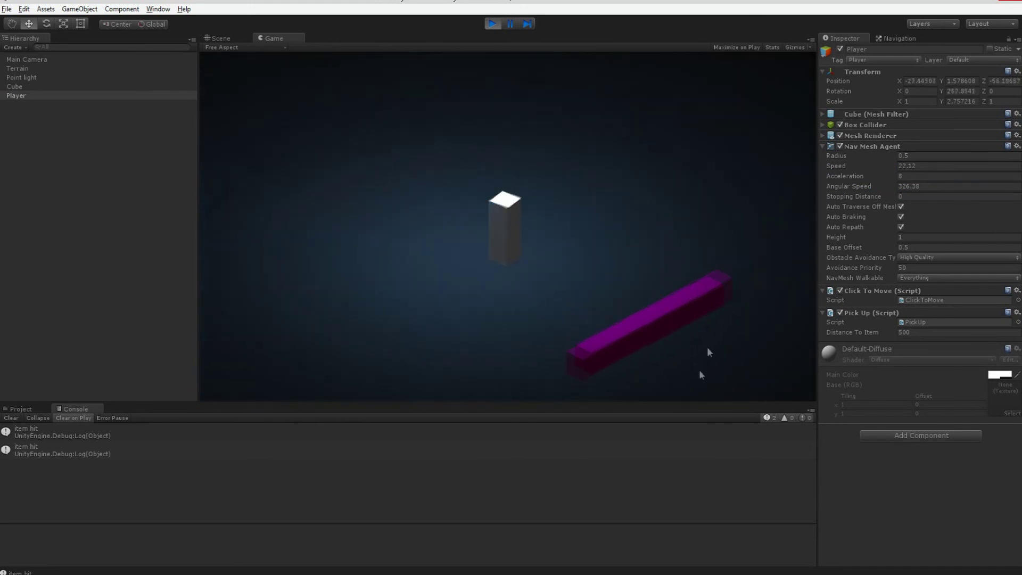
{"action": "left_click", "coordinate": [736, 304]}
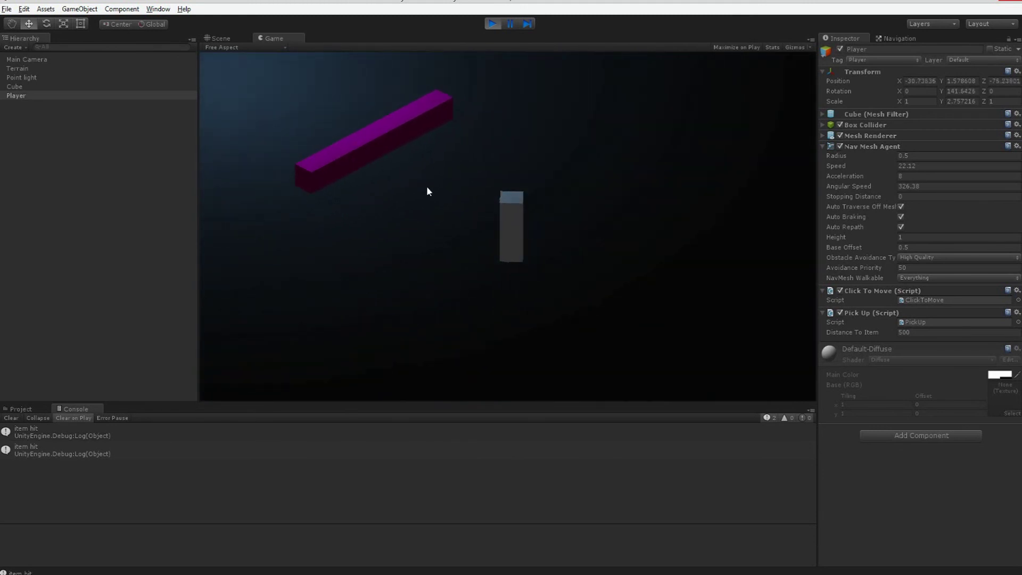
{"action": "left_click", "coordinate": [383, 230]}
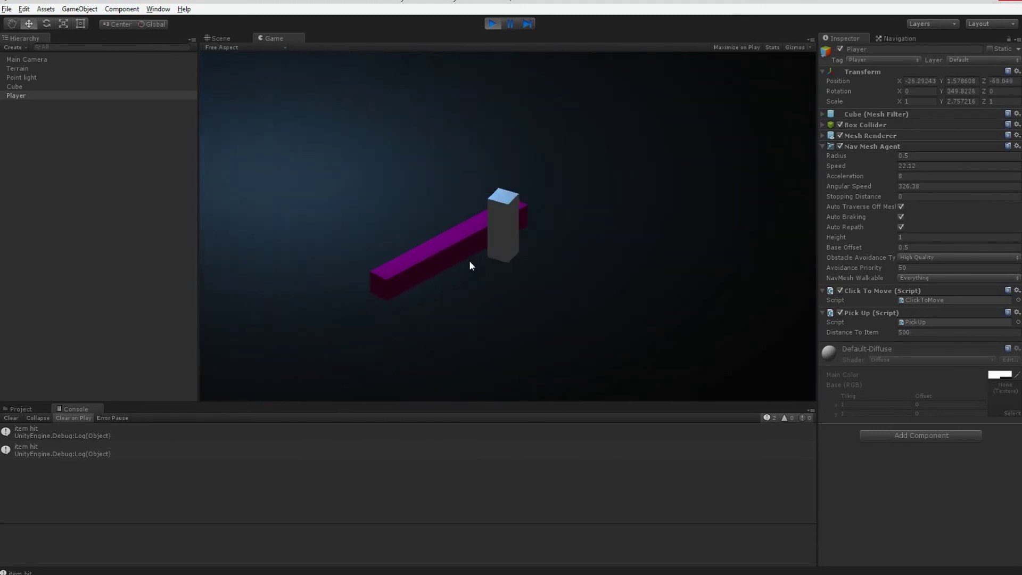
{"action": "left_click", "coordinate": [476, 181]}
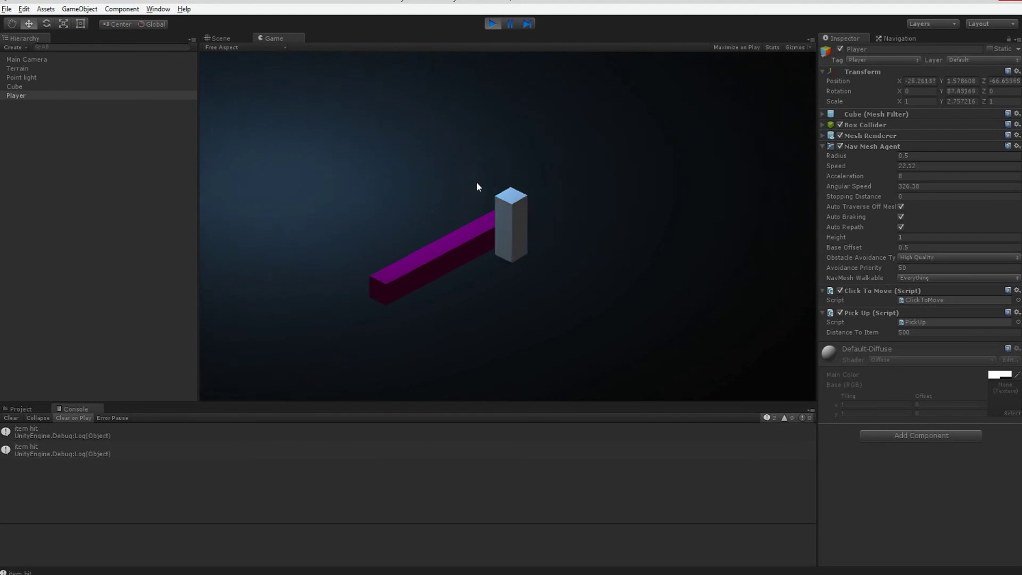
{"action": "left_click", "coordinate": [457, 264]}
{"action": "left_click", "coordinate": [416, 297]}
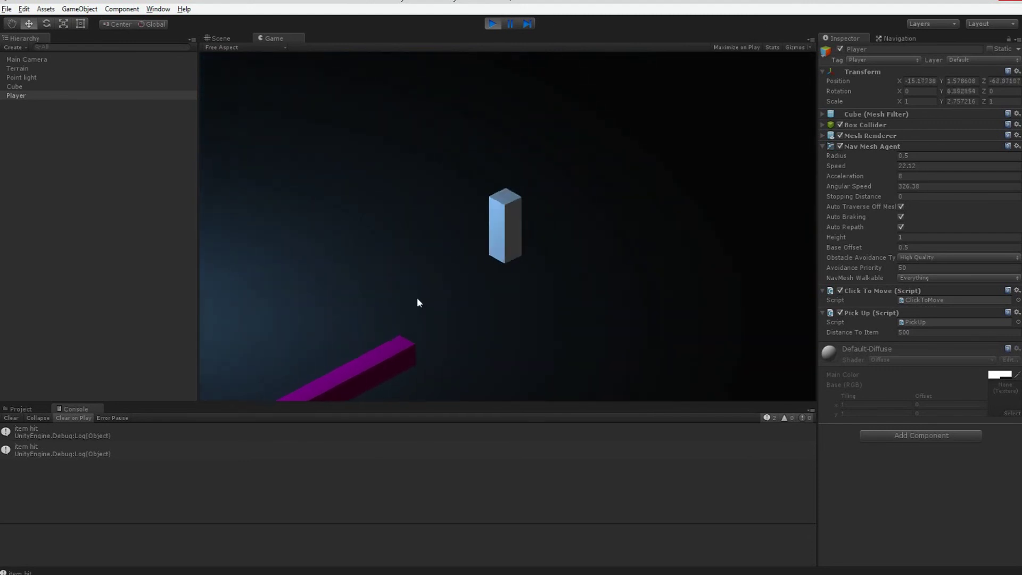
{"action": "left_click", "coordinate": [579, 286]}
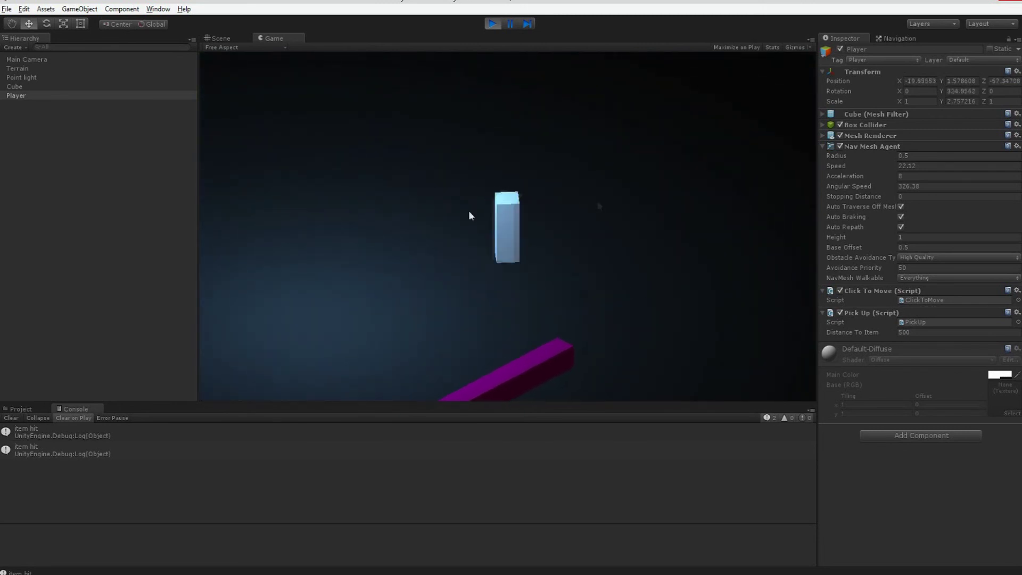
{"action": "left_click", "coordinate": [549, 311]}
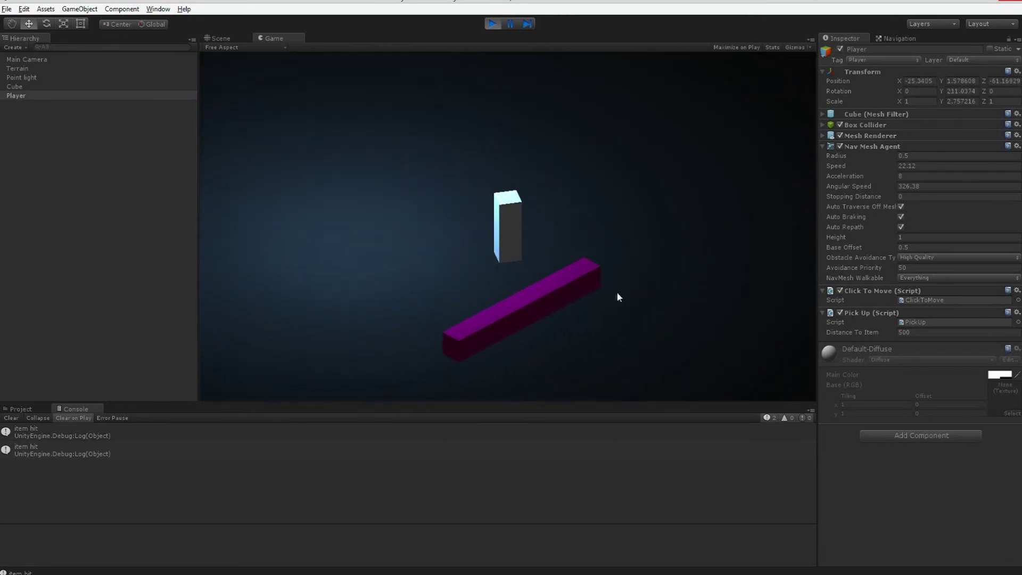